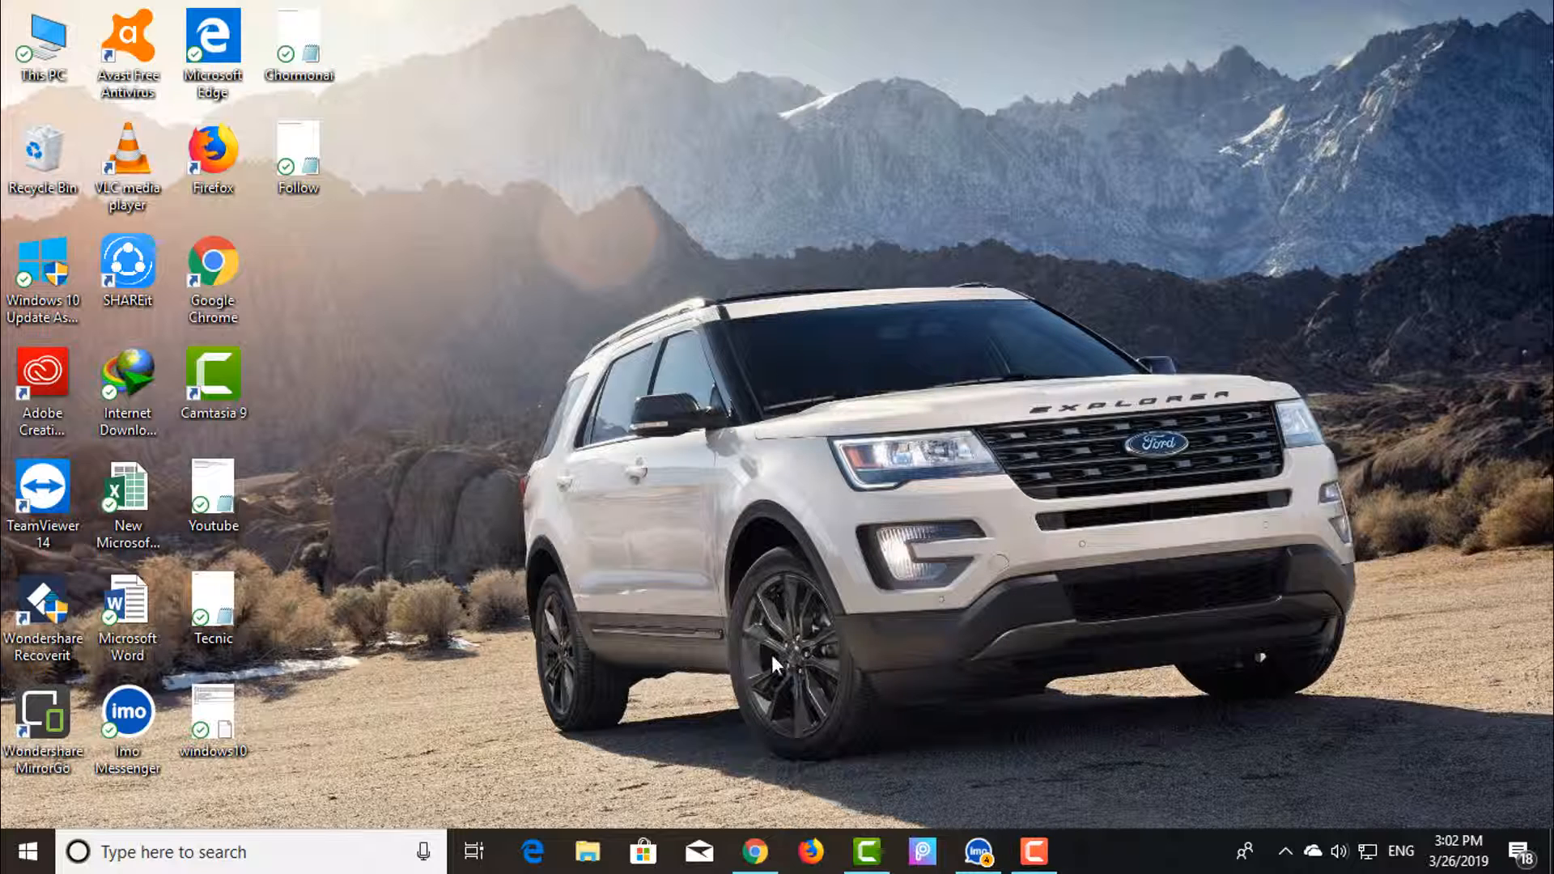
Switch to Chrome and start creating a new app on the AppsGeyser site
{"action": "left_click", "coordinate": [755, 852]}
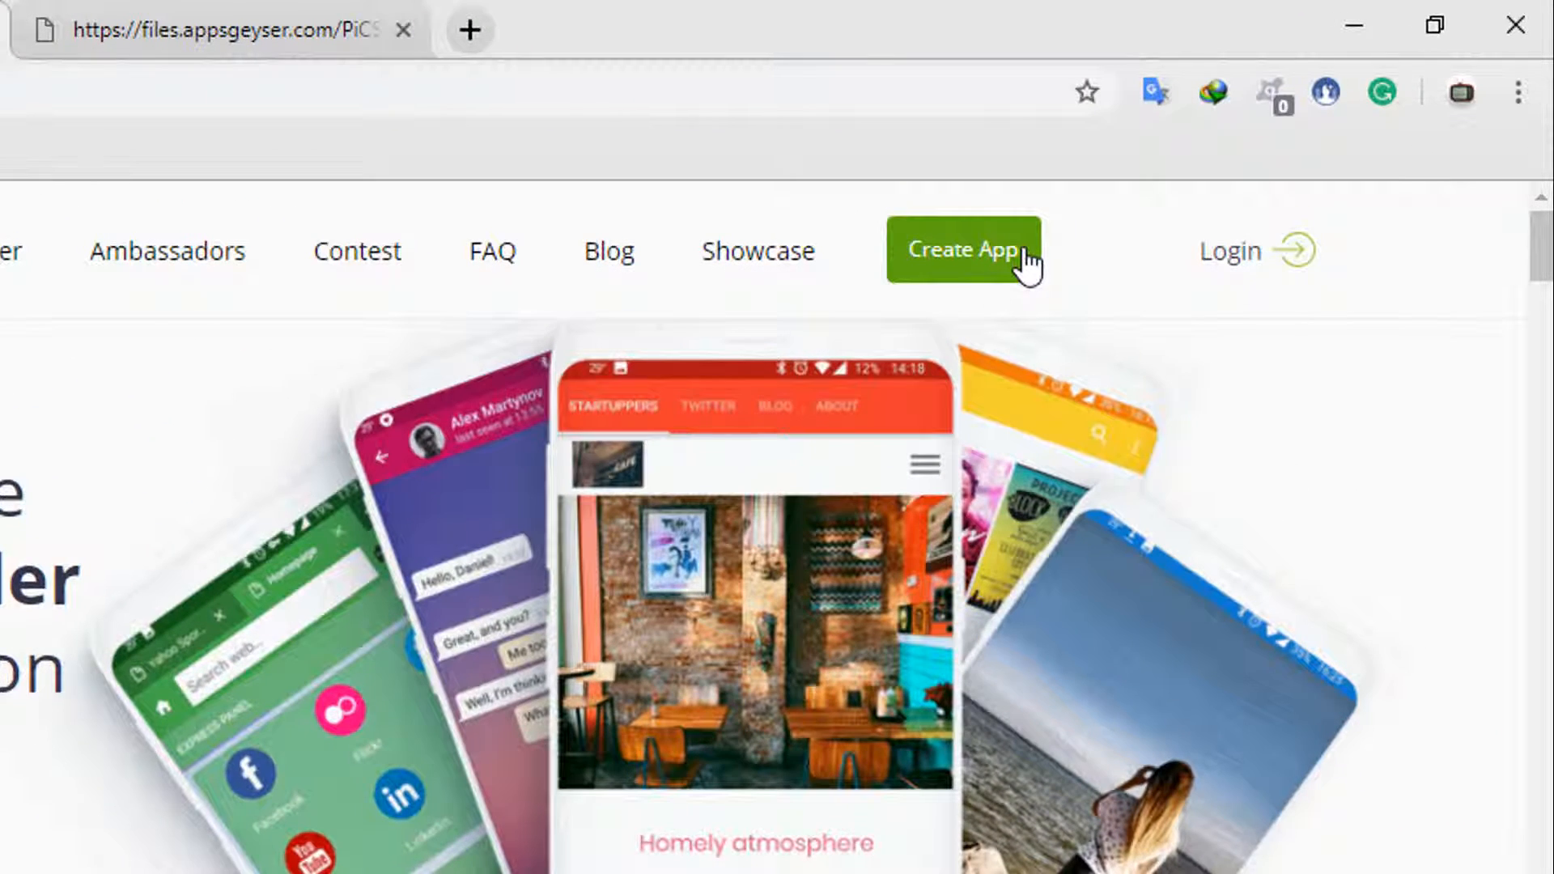
{"action": "left_click", "coordinate": [1027, 260]}
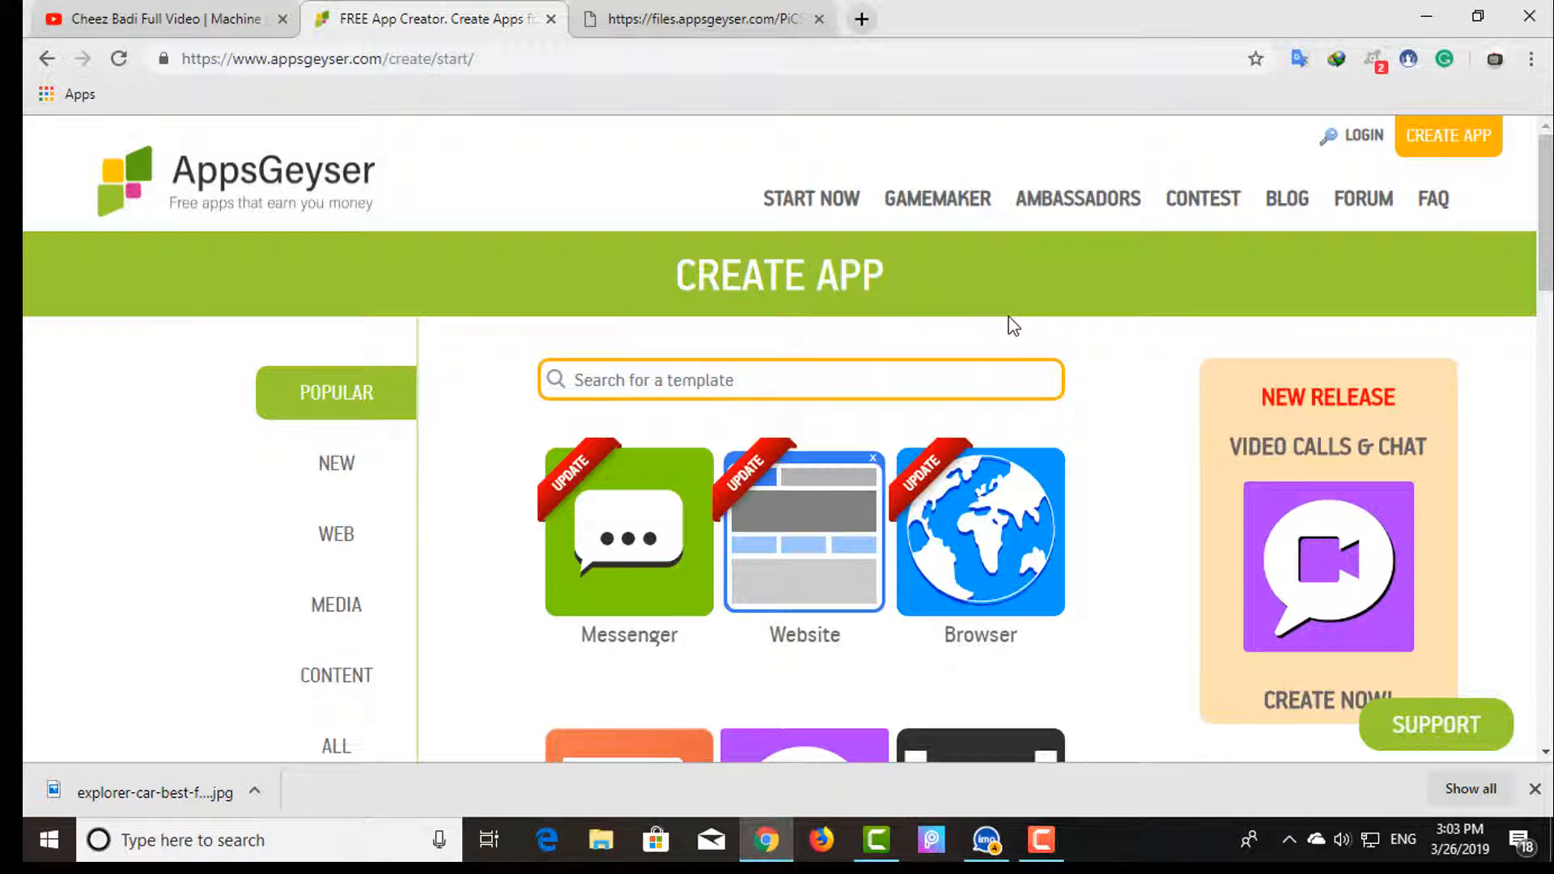
Look through the app templates in the Popular and New categories, returning to Popular
{"action": "scroll", "coordinate": [777, 518], "scroll_direction": "down", "scroll_amount": 1}
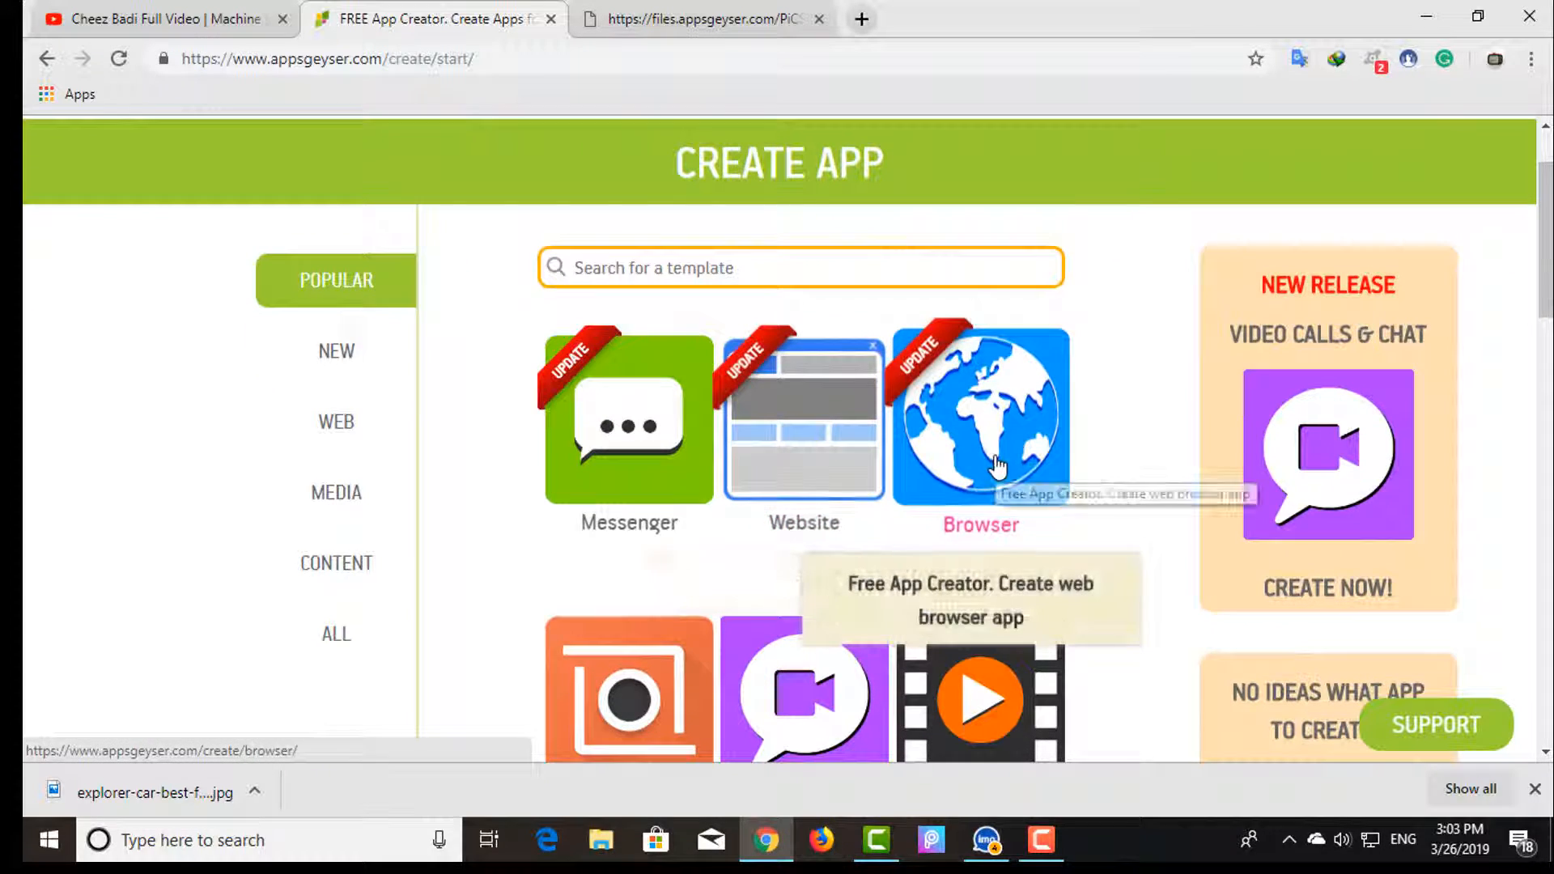
{"action": "scroll", "coordinate": [995, 470], "scroll_direction": "down", "scroll_amount": 1}
{"action": "scroll", "coordinate": [614, 564], "scroll_direction": "down", "scroll_amount": 1}
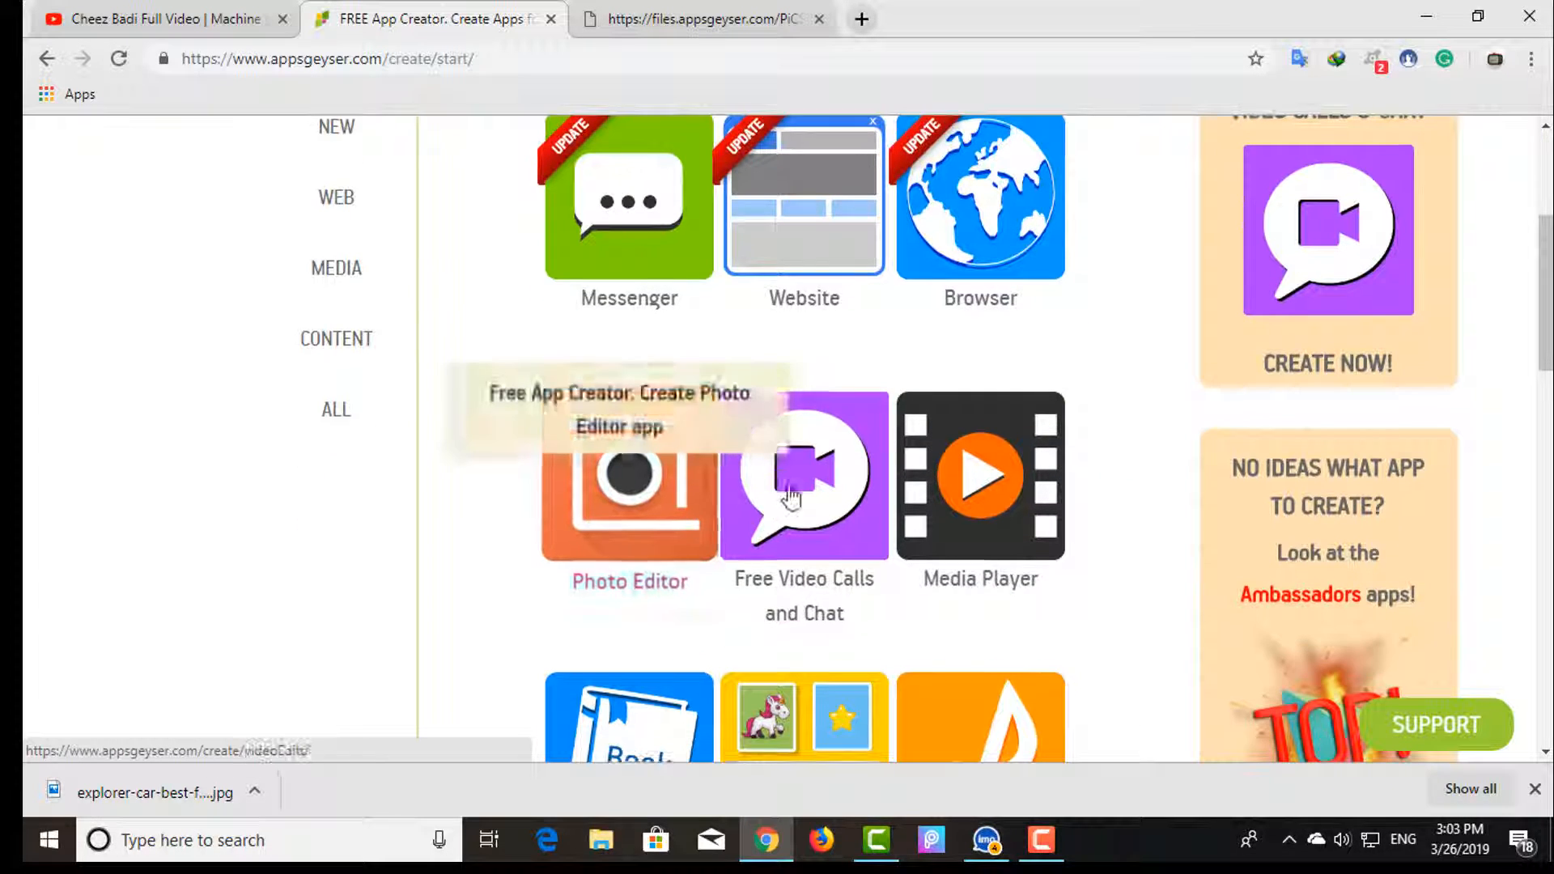
{"action": "scroll", "coordinate": [992, 494], "scroll_direction": "down", "scroll_amount": 2}
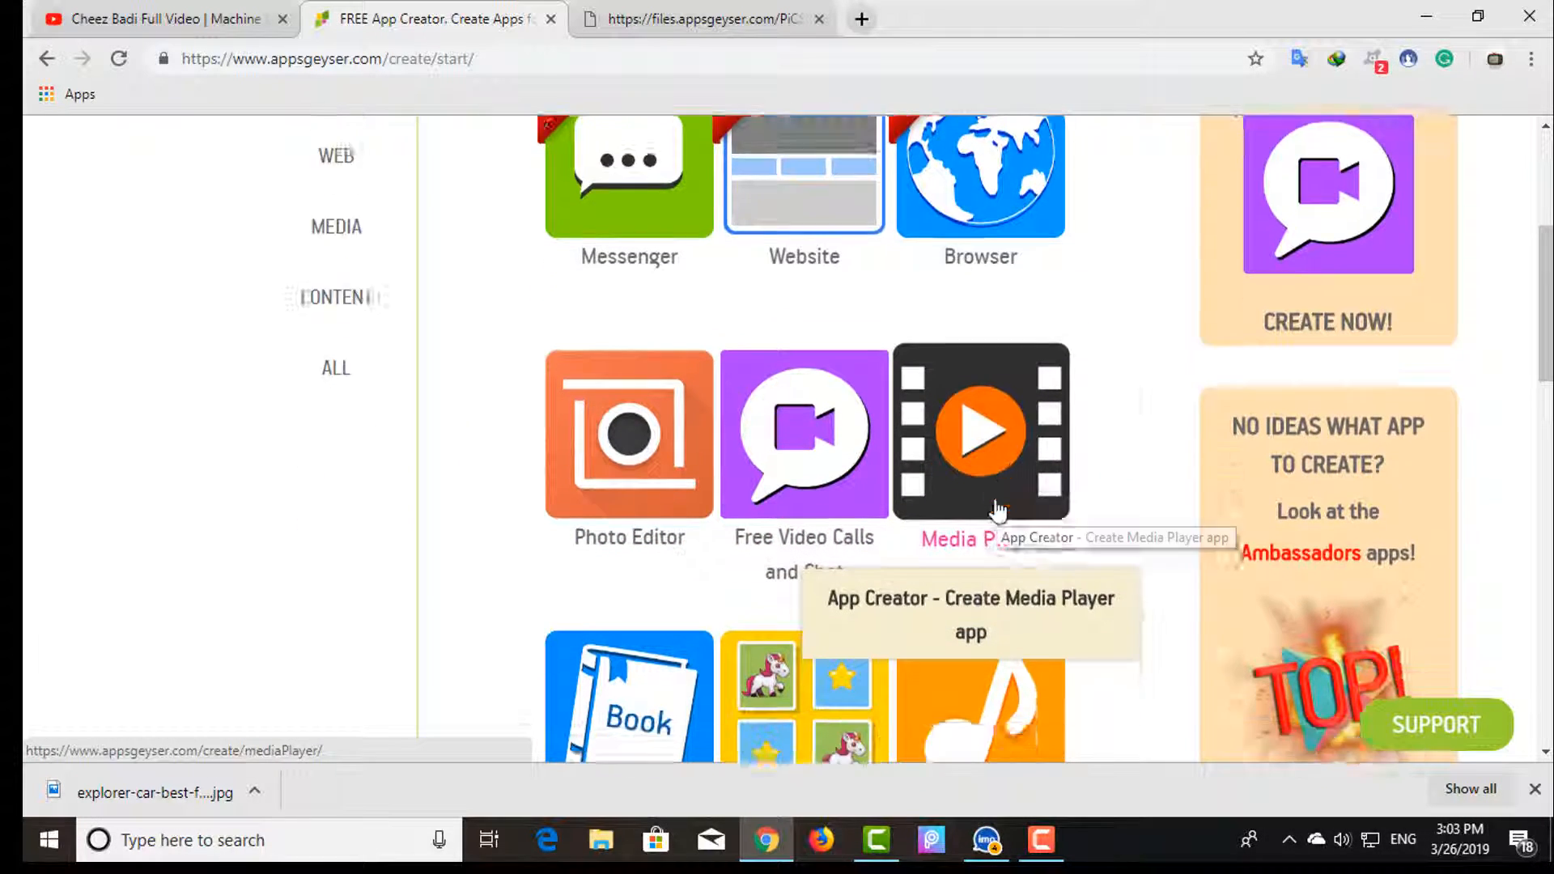
{"action": "scroll", "coordinate": [615, 591], "scroll_direction": "up", "scroll_amount": 4}
{"action": "scroll", "coordinate": [603, 549], "scroll_direction": "up", "scroll_amount": 2}
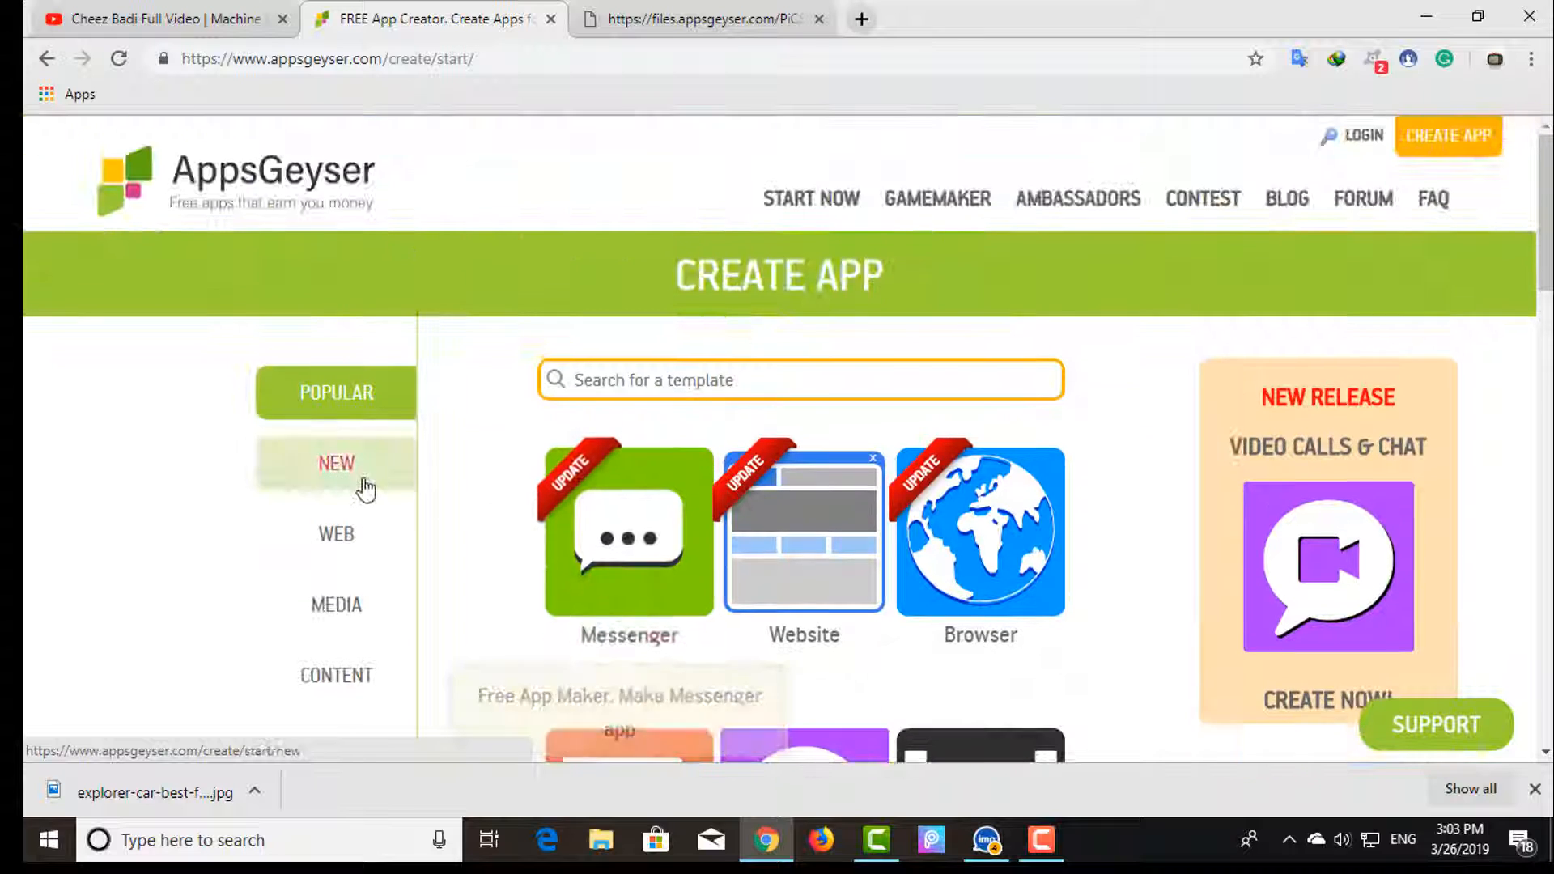
{"action": "left_click", "coordinate": [351, 485]}
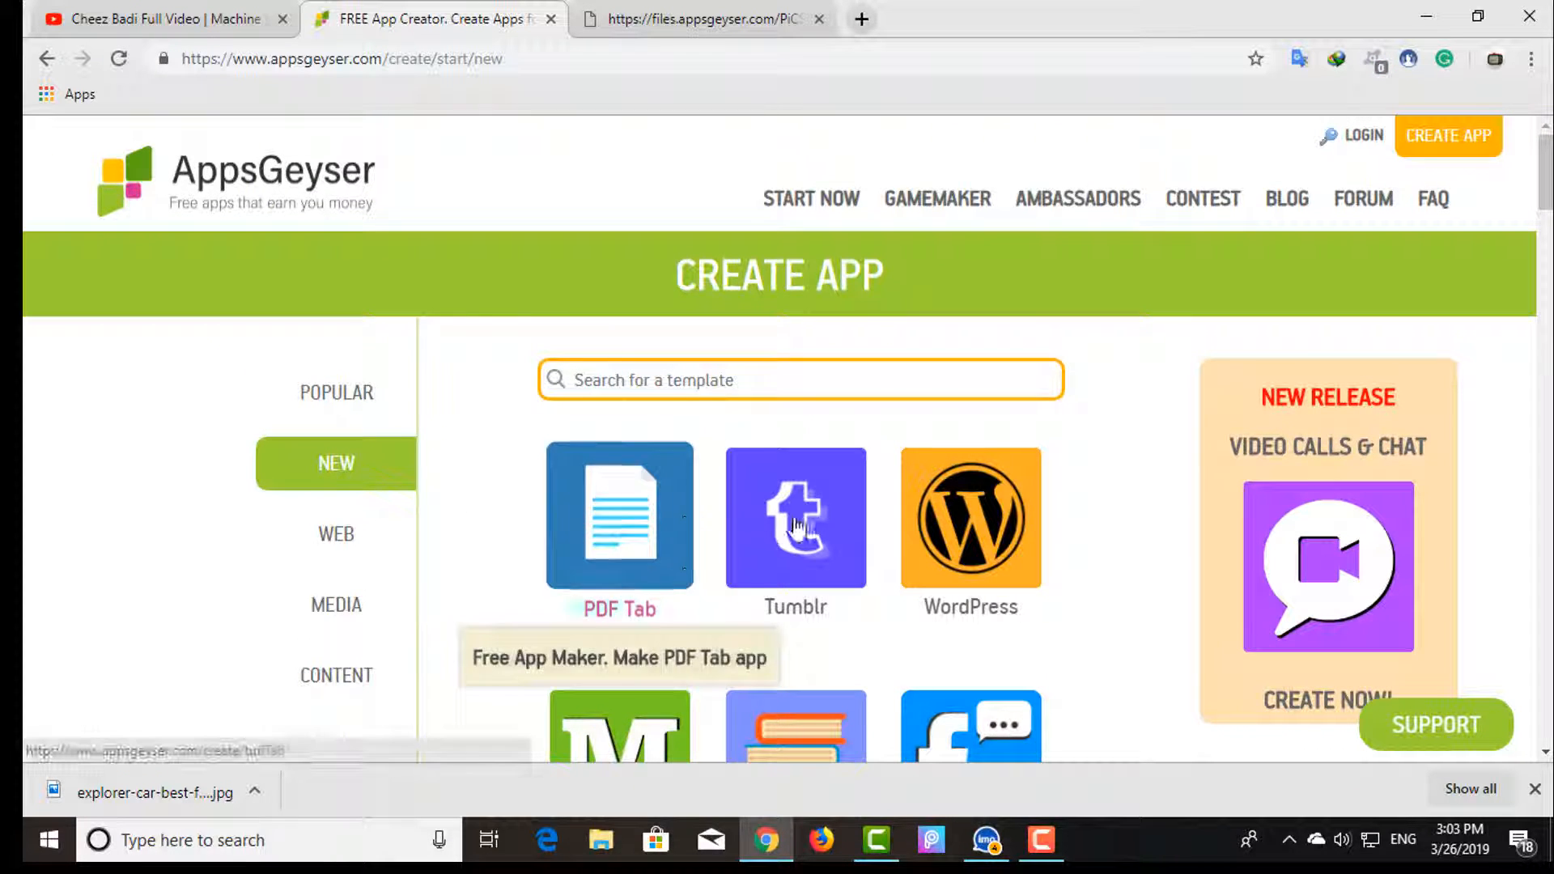
{"action": "scroll", "coordinate": [546, 492], "scroll_direction": "down", "scroll_amount": 1}
{"action": "scroll", "coordinate": [544, 490], "scroll_direction": "down", "scroll_amount": 4}
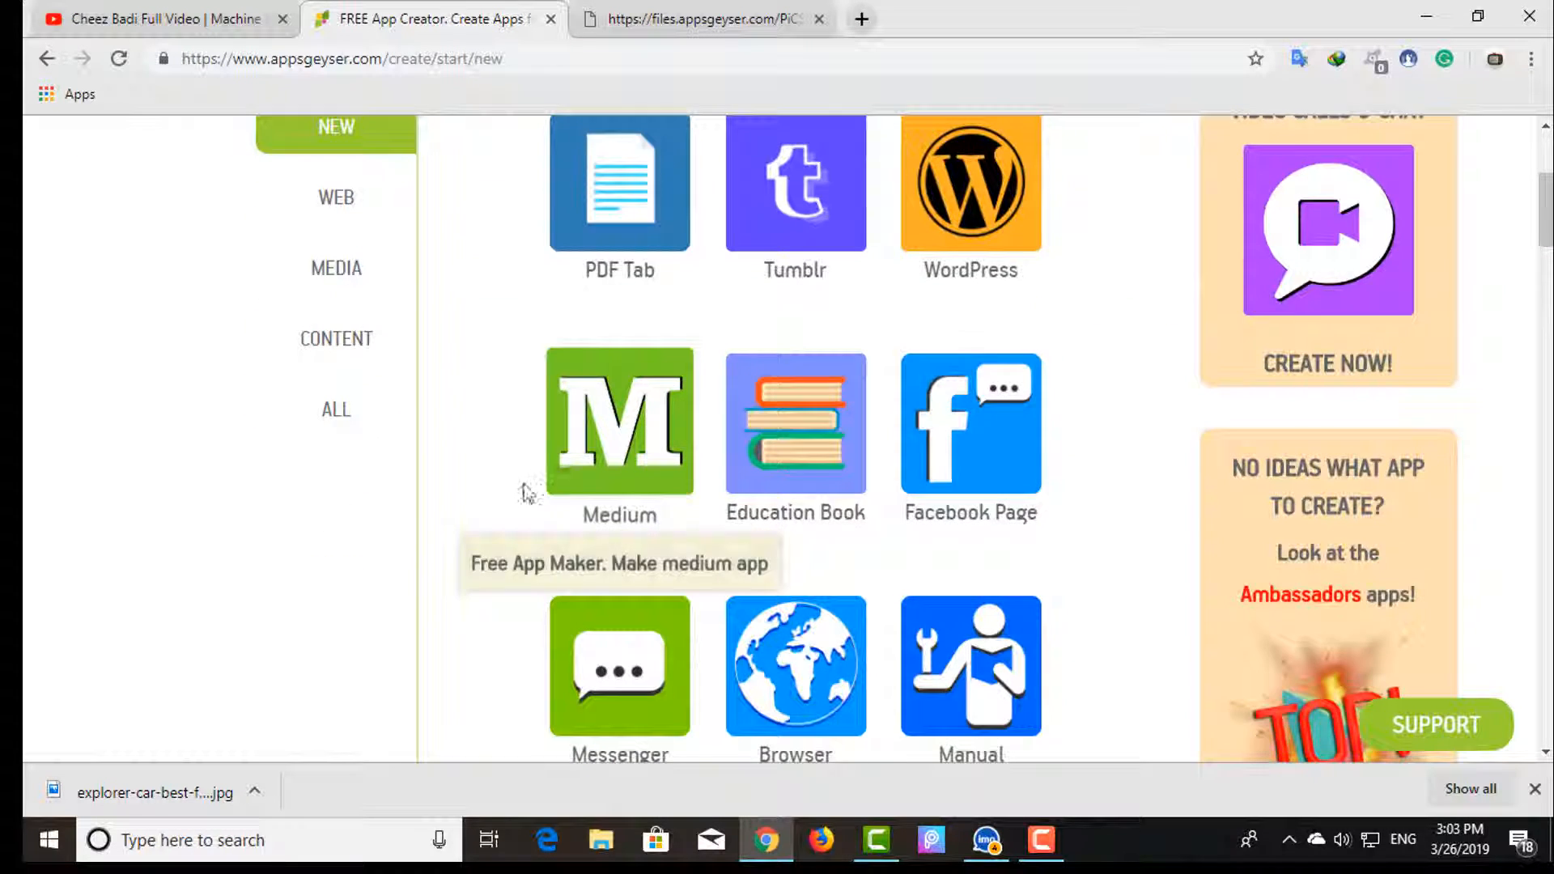
{"action": "scroll", "coordinate": [520, 488], "scroll_direction": "up", "scroll_amount": 4}
{"action": "left_click", "coordinate": [364, 409]}
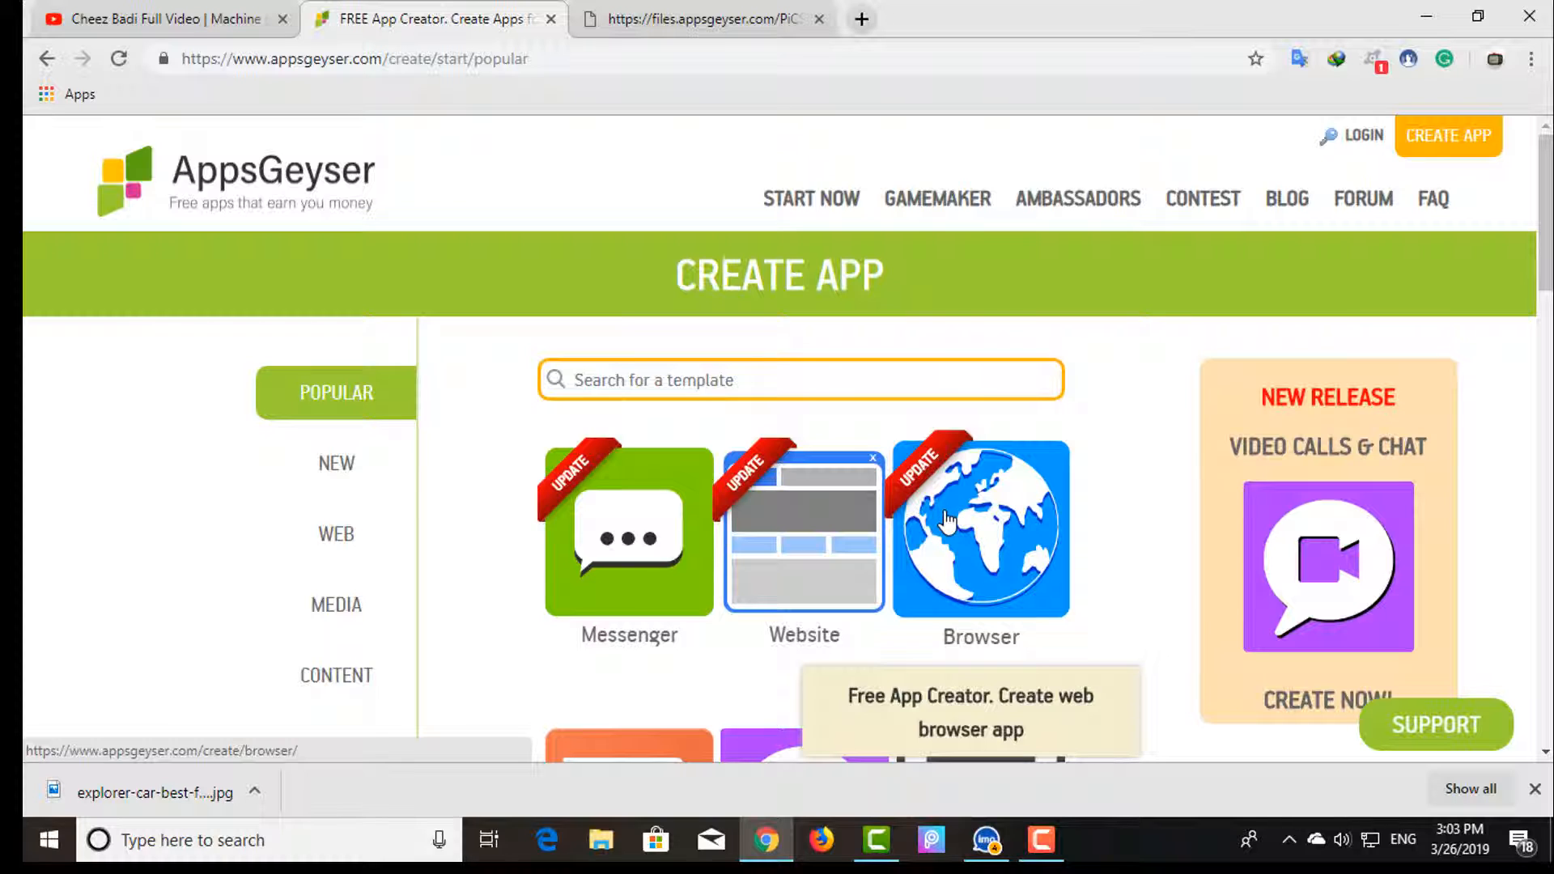
Choose the Browser template and continue past its template description to the Add Bookmarks step
{"action": "left_click", "coordinate": [923, 535]}
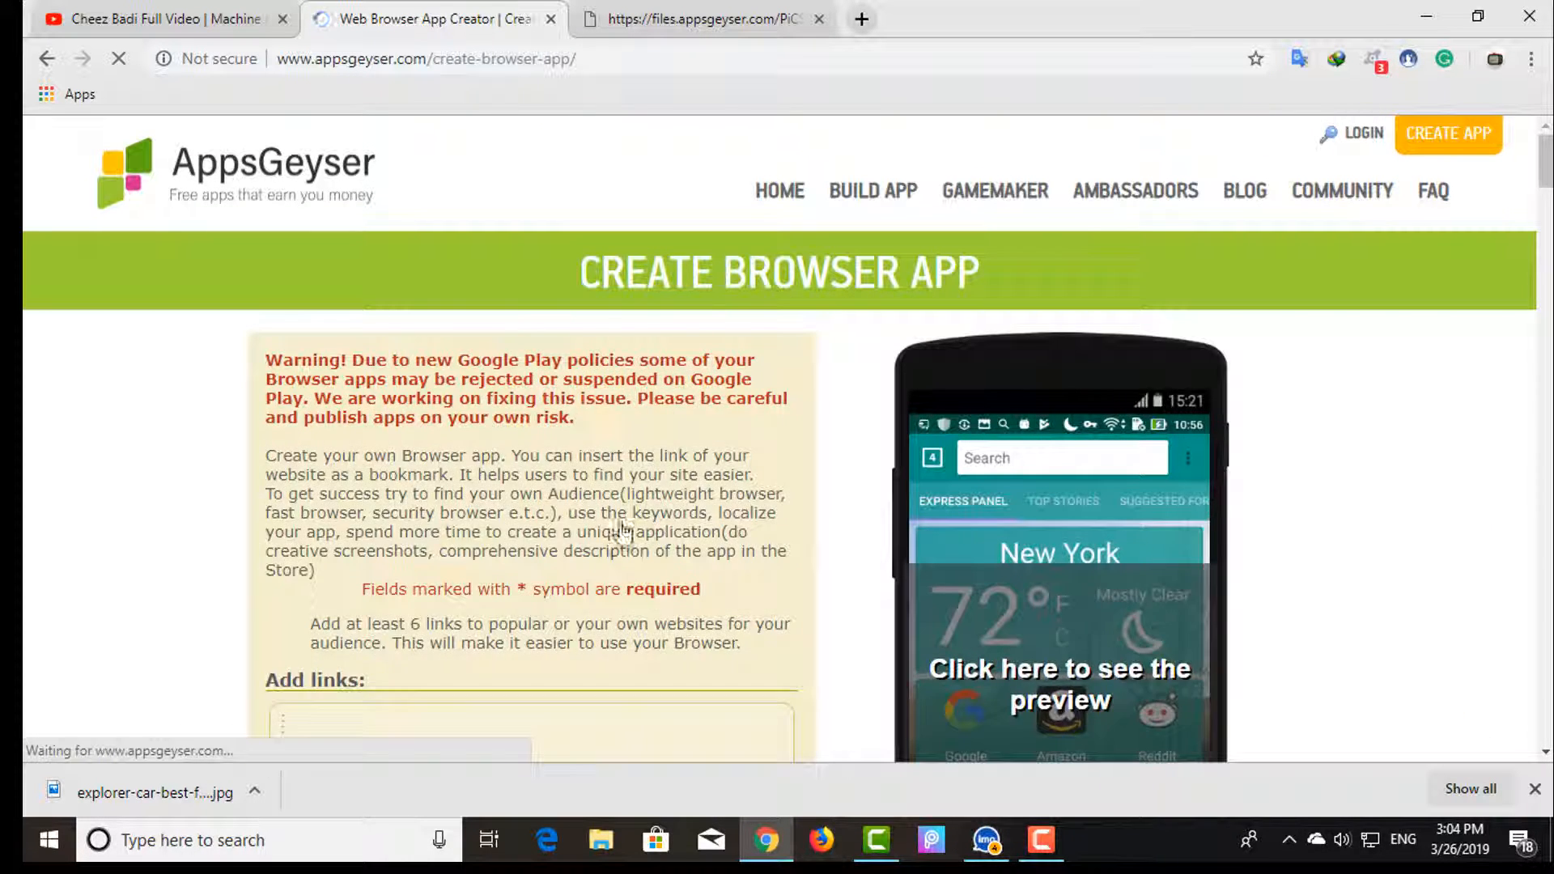
{"action": "scroll", "coordinate": [471, 525], "scroll_direction": "down", "scroll_amount": 3}
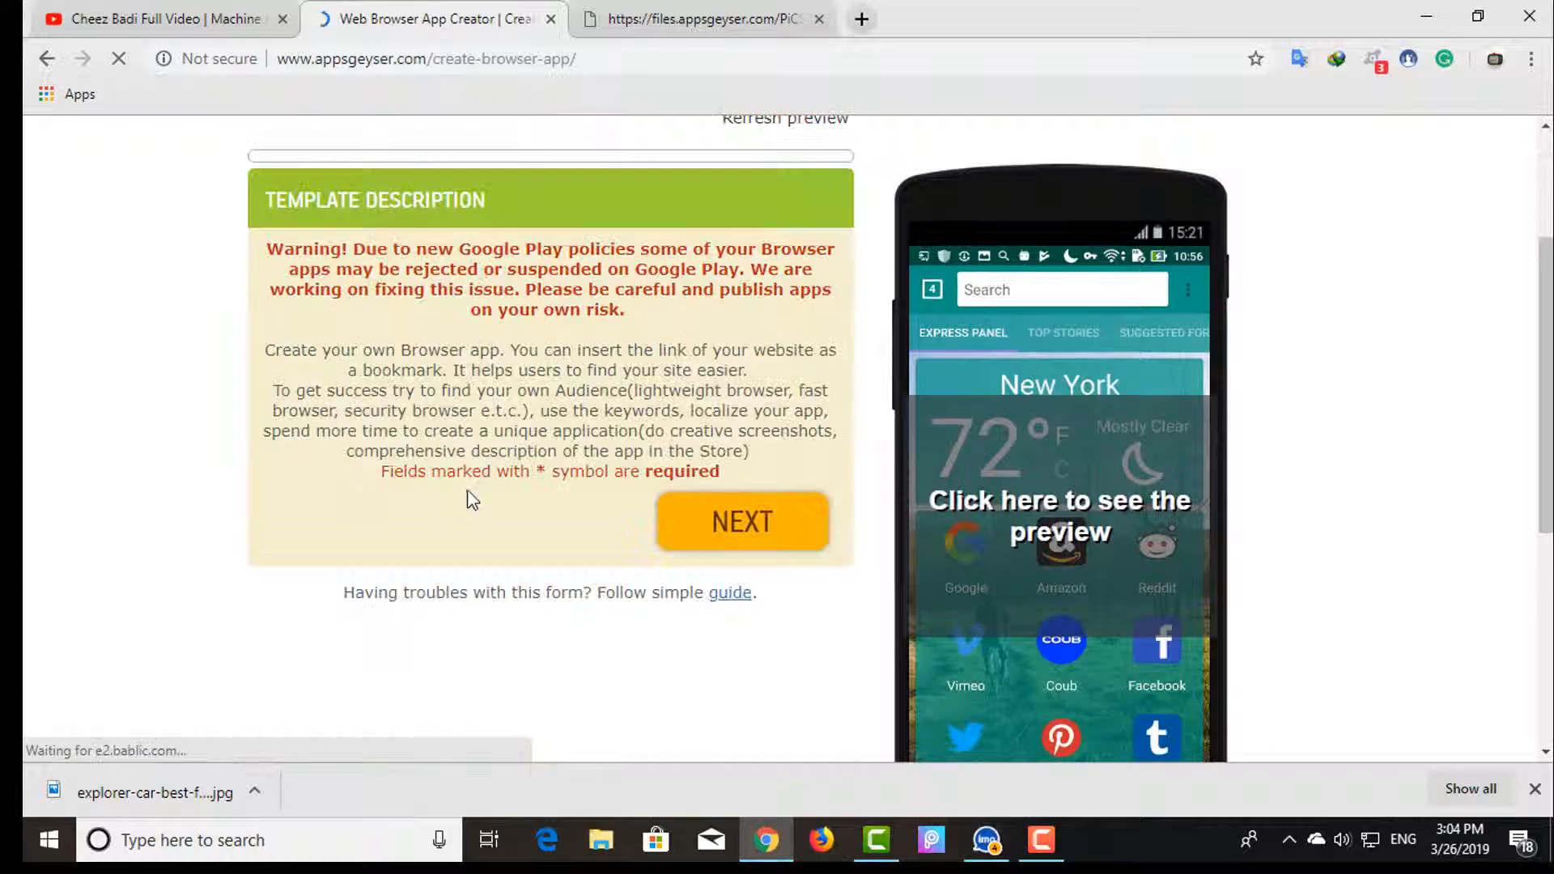
{"action": "scroll", "coordinate": [555, 497], "scroll_direction": "down", "scroll_amount": 5}
{"action": "scroll", "coordinate": [552, 493], "scroll_direction": "up", "scroll_amount": 4}
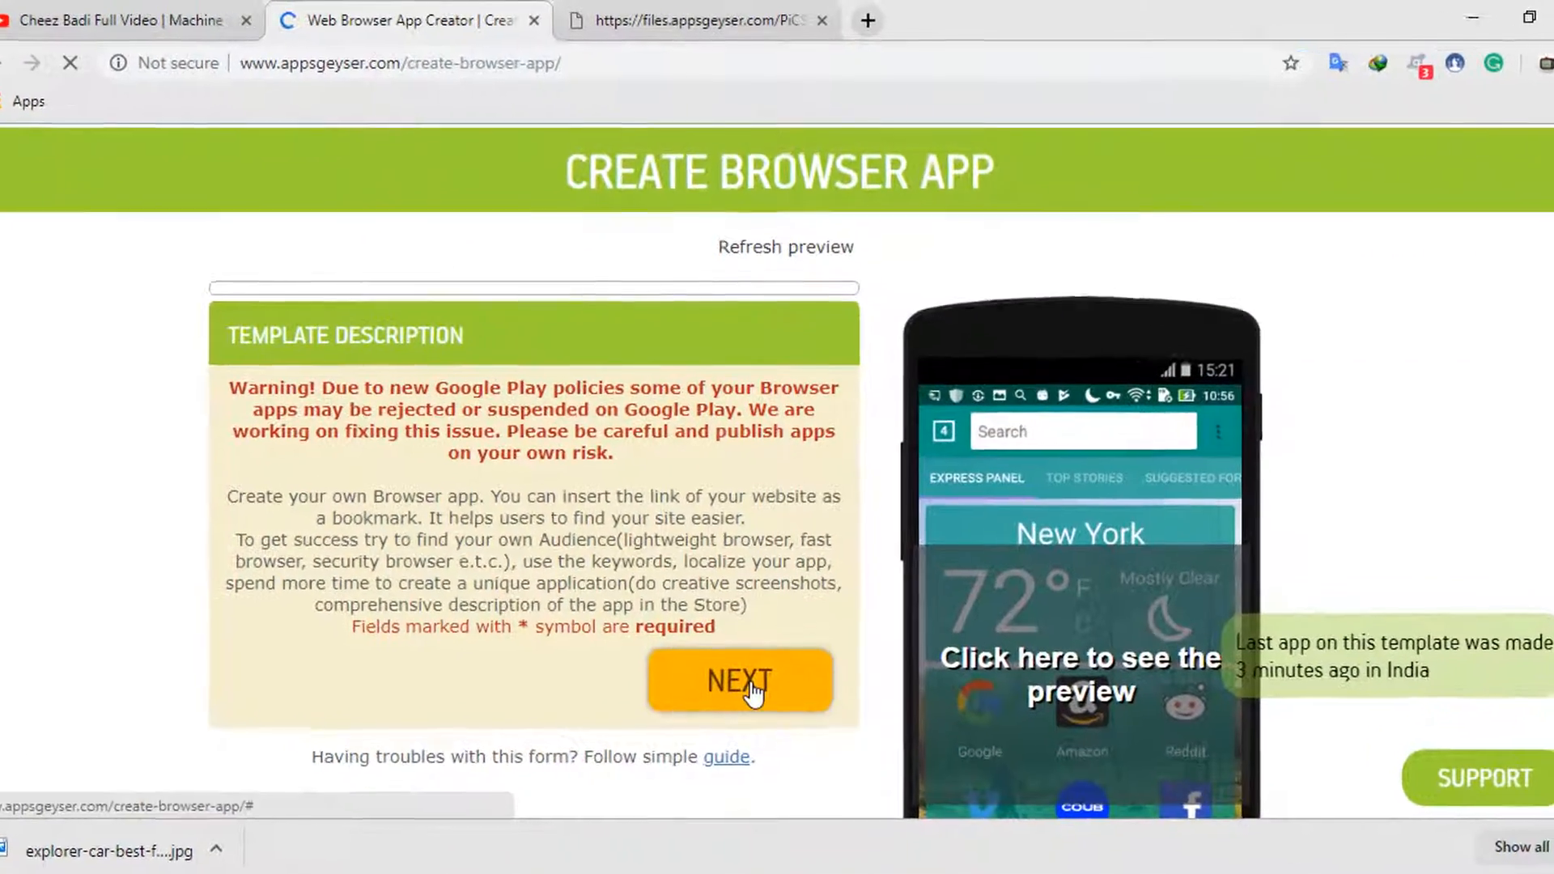
{"action": "left_click", "coordinate": [751, 703]}
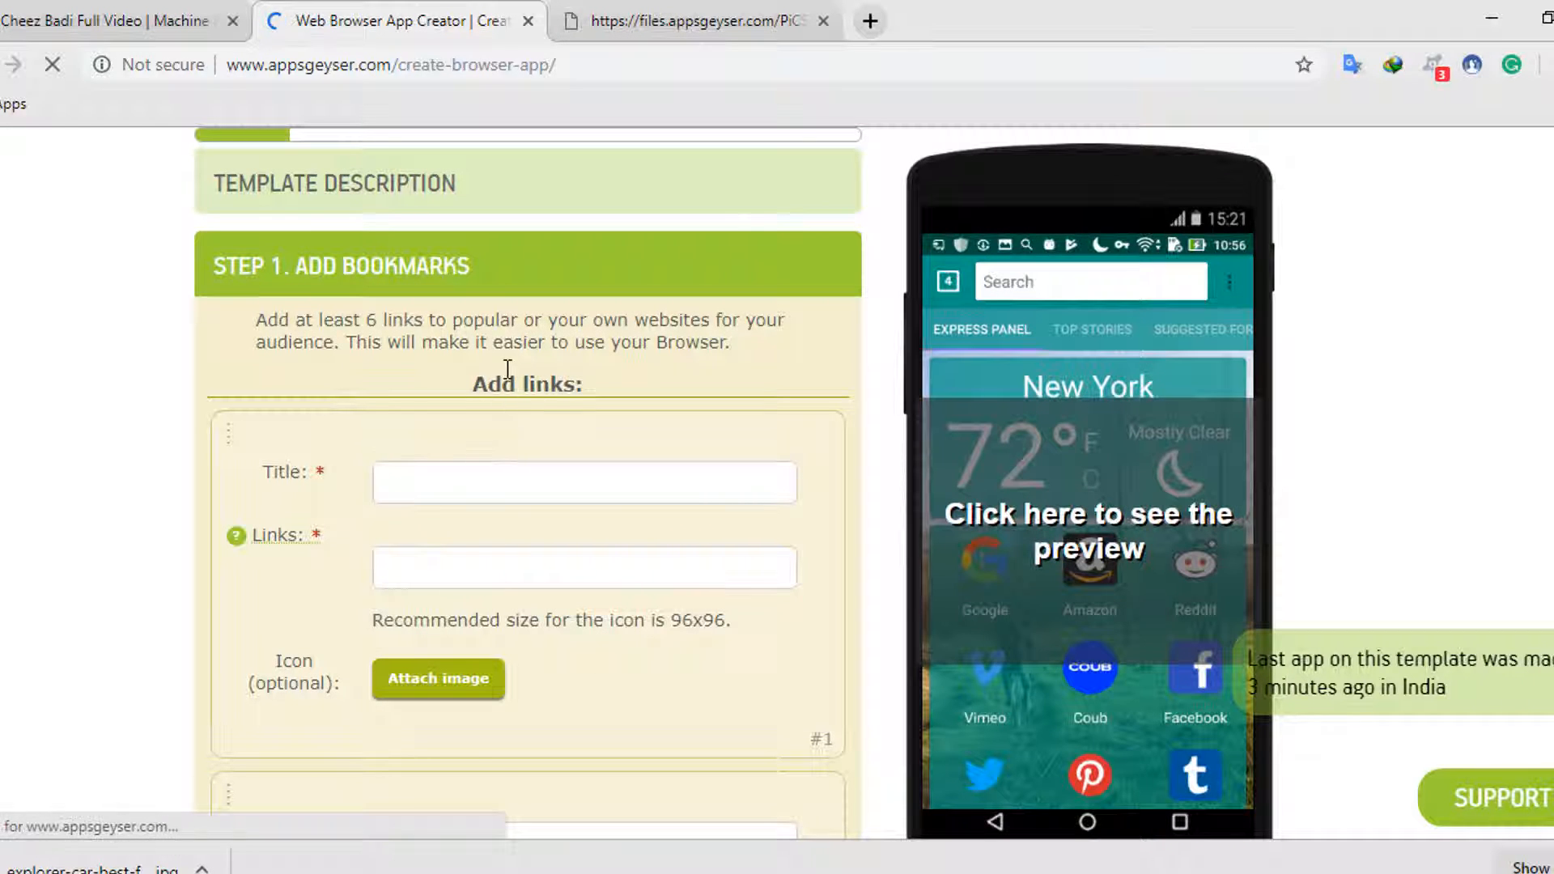
{"action": "left_click", "coordinate": [507, 483]}
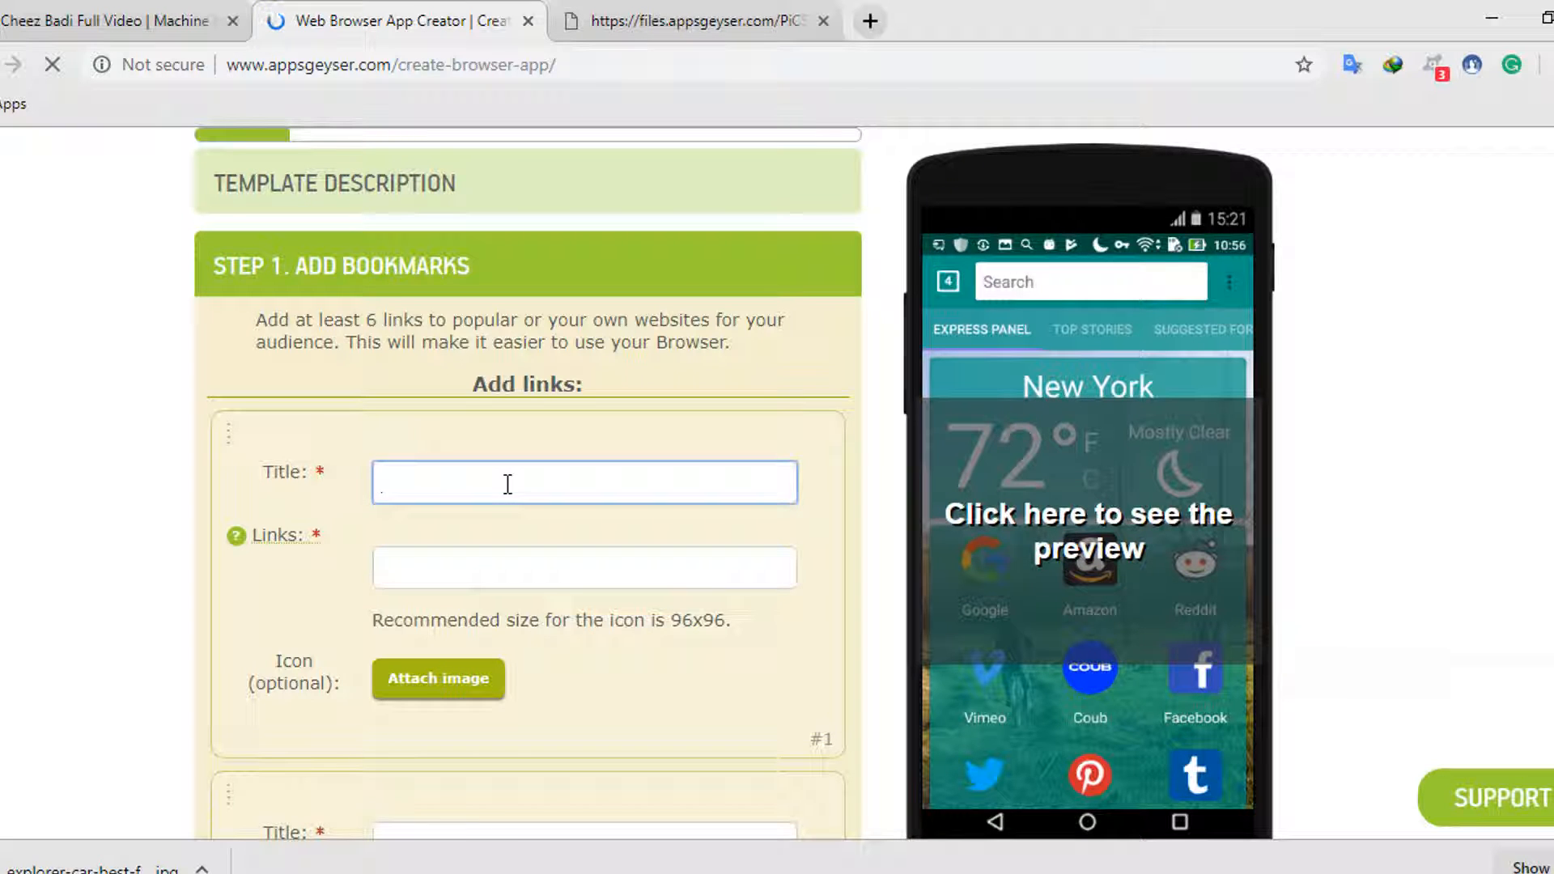
{"action": "type", "text": "face"}
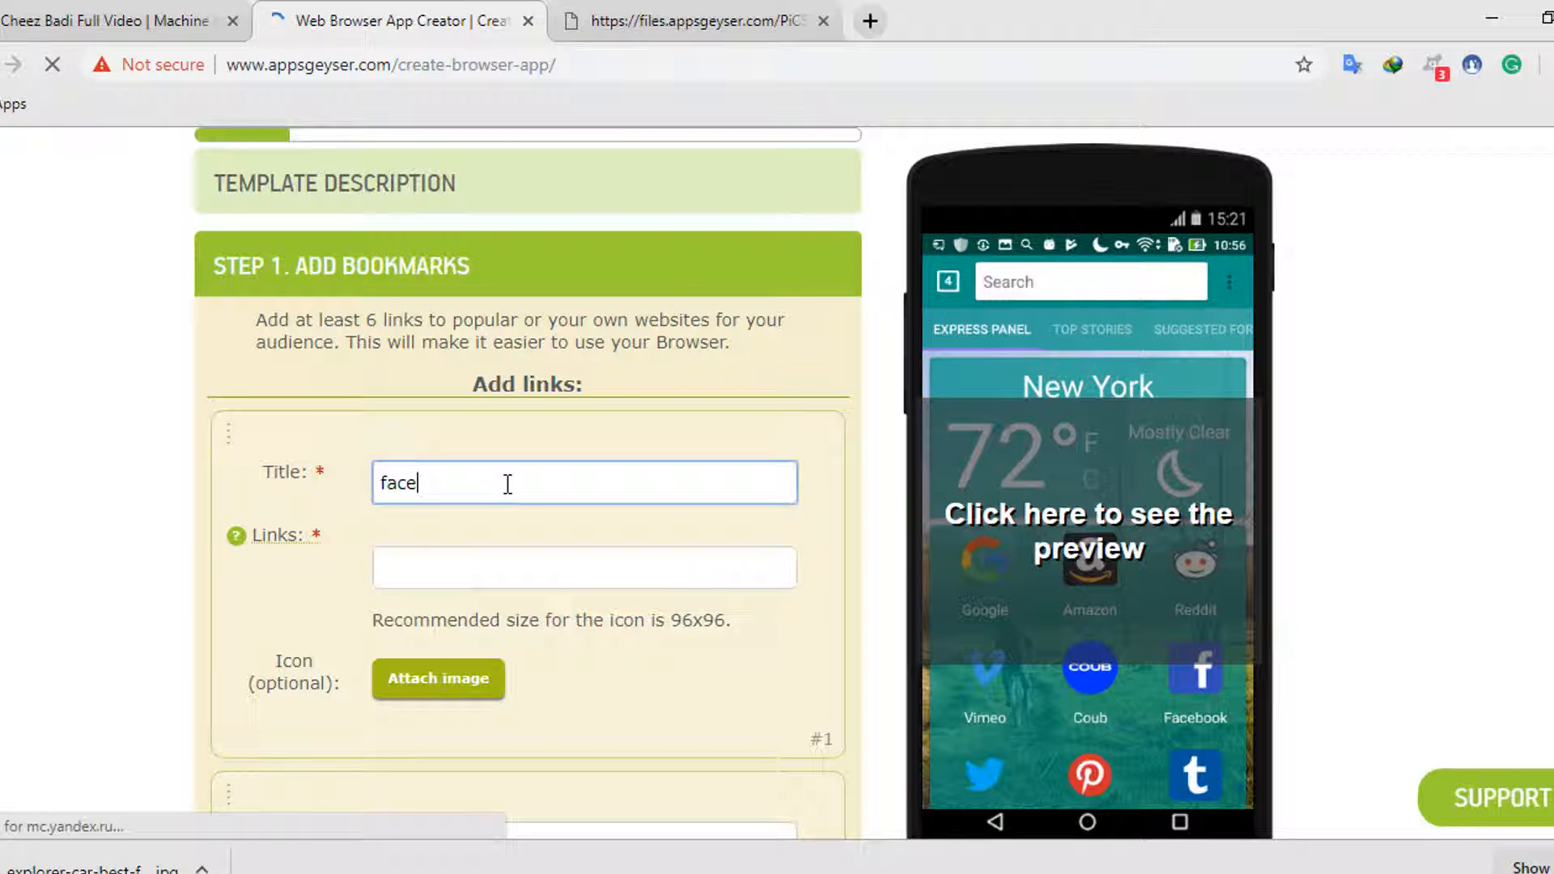
{"action": "type", "text": "book"}
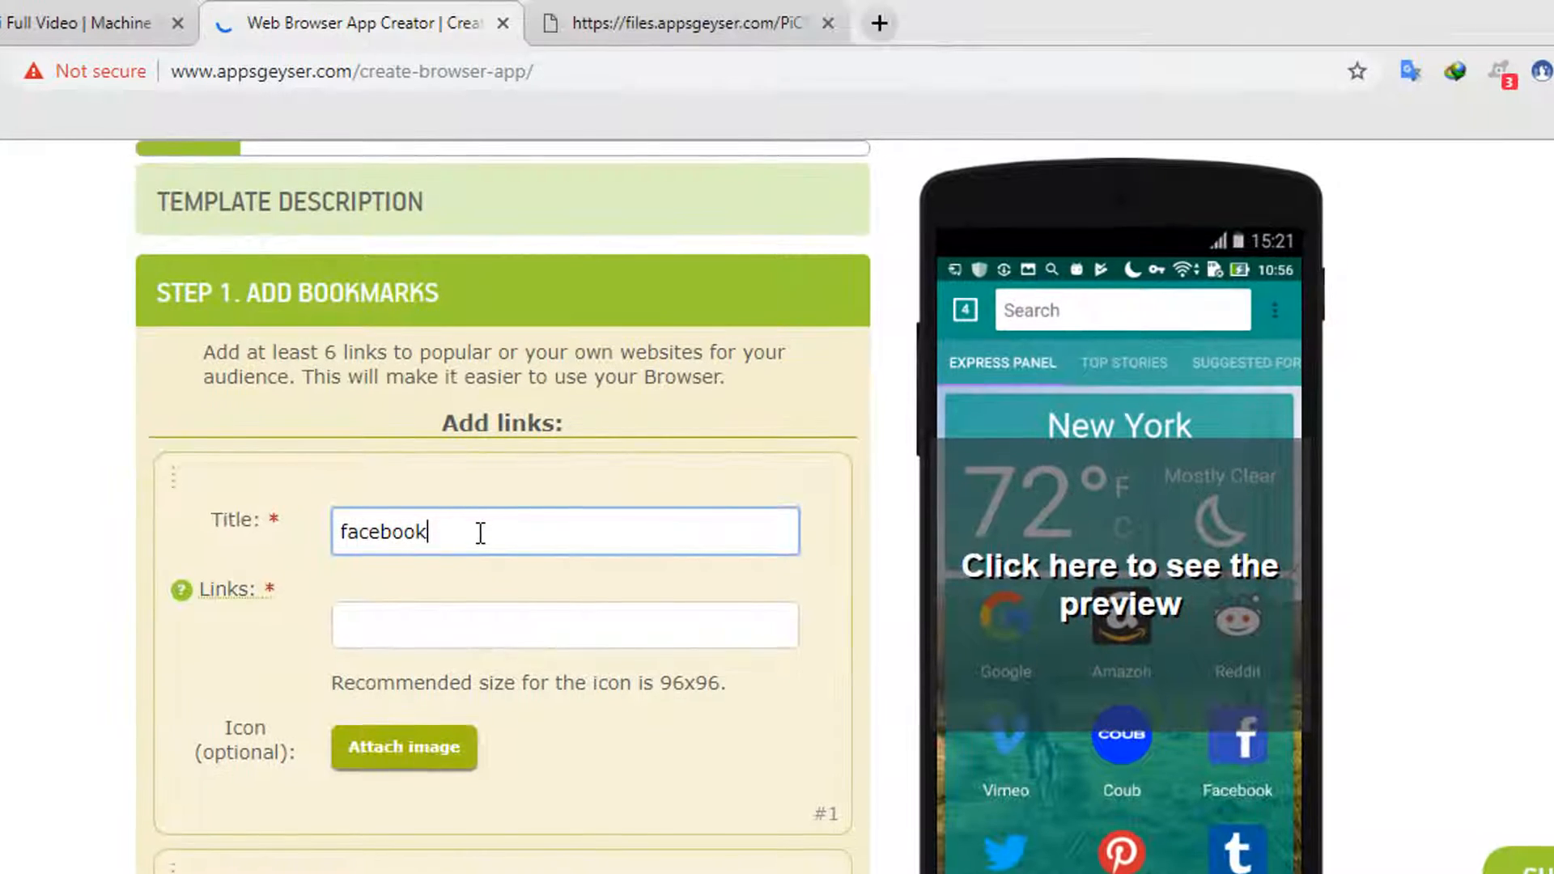
{"action": "left_click", "coordinate": [430, 624]}
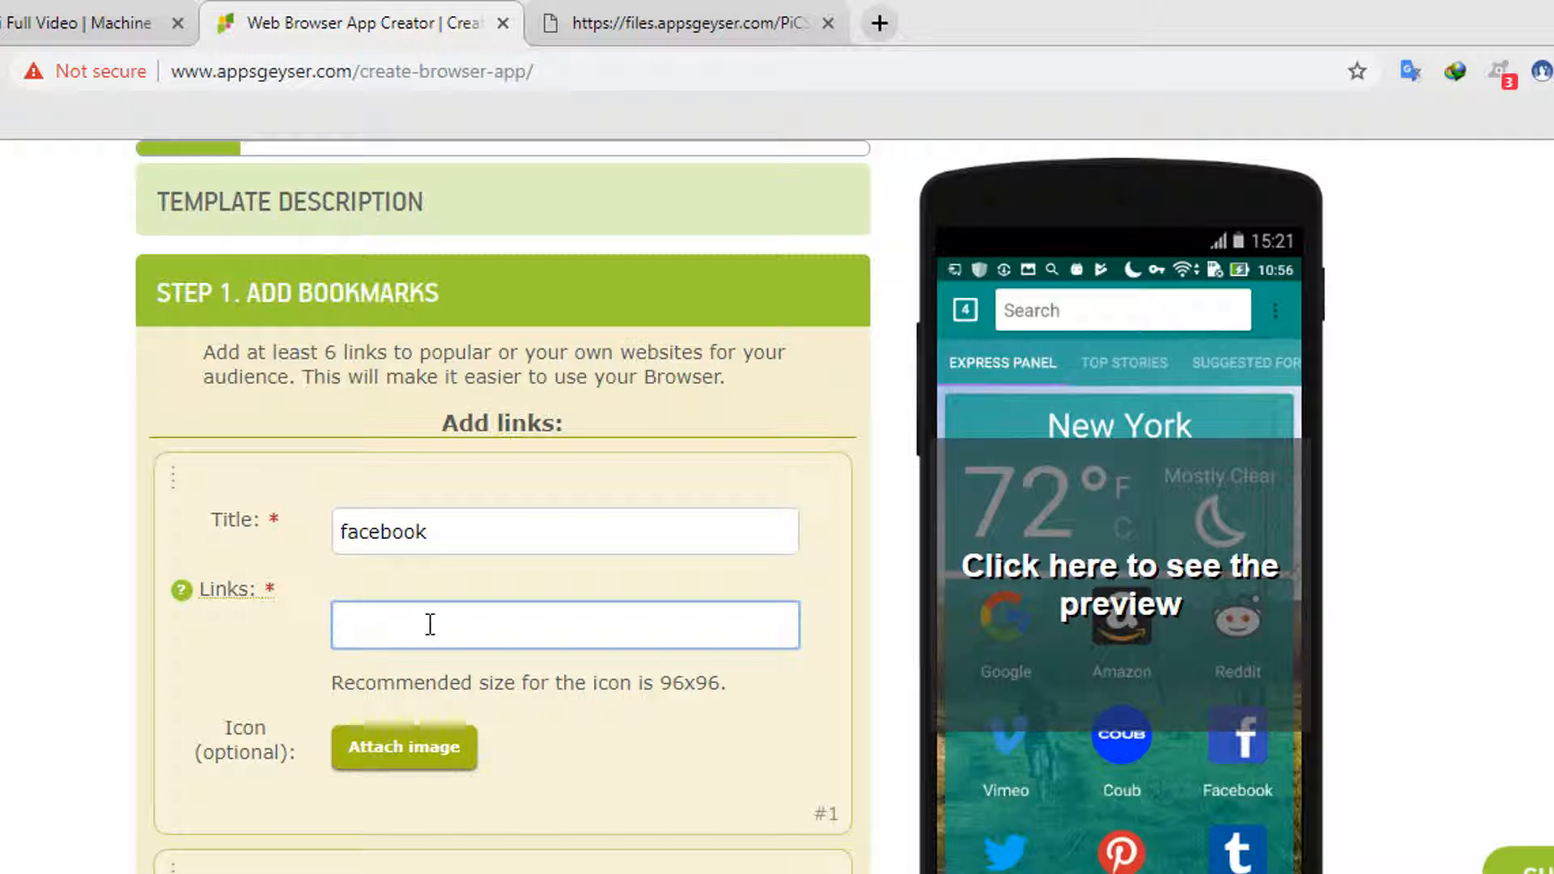
{"action": "type", "text": "www.facebook.com"}
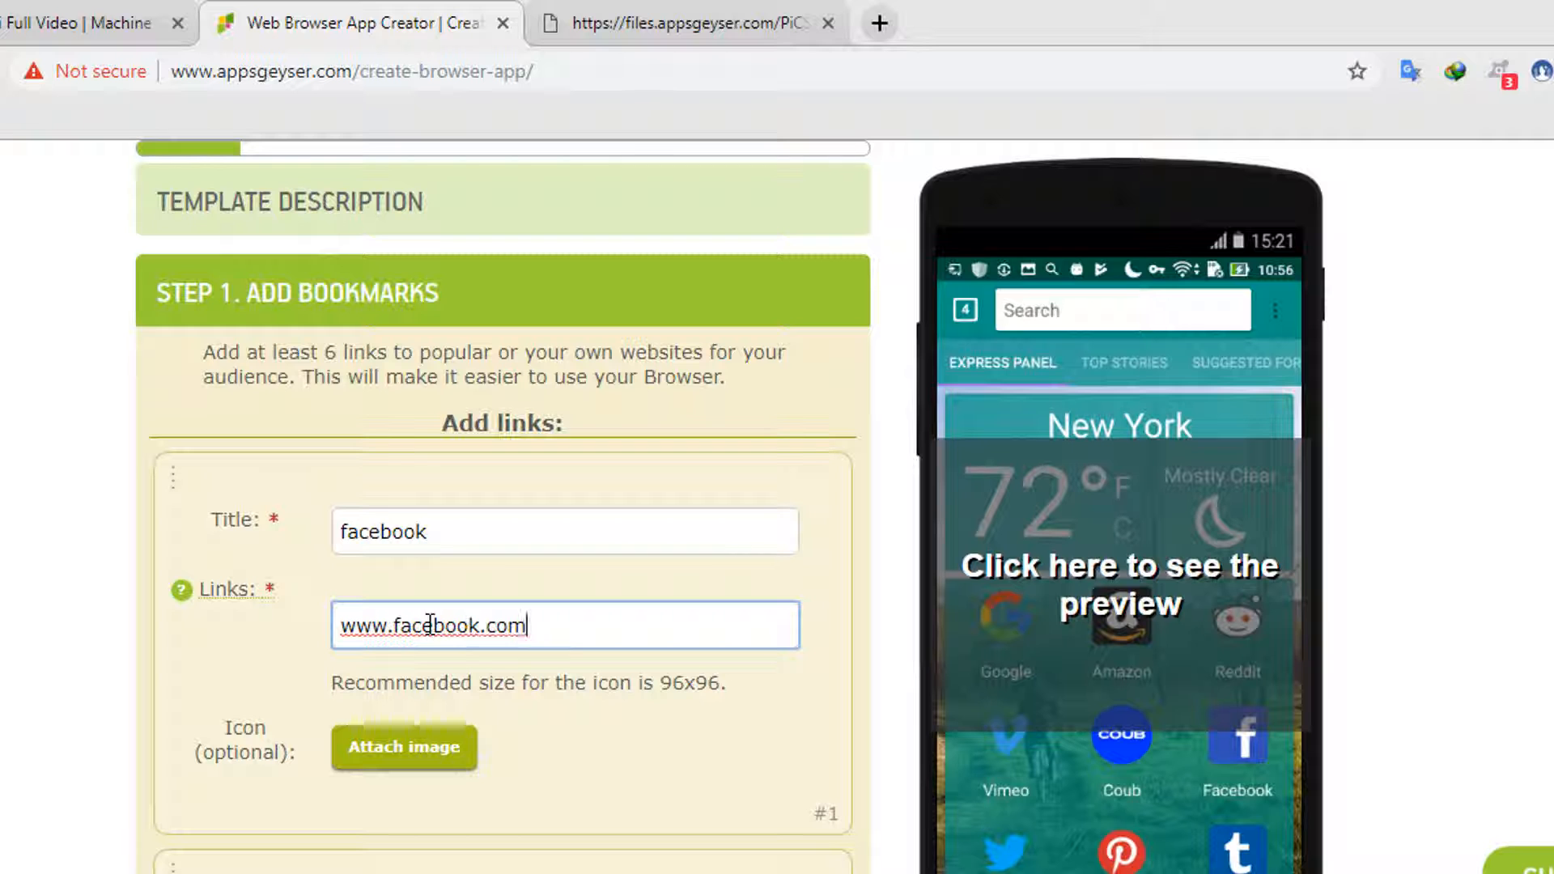
{"action": "left_click", "coordinate": [388, 761]}
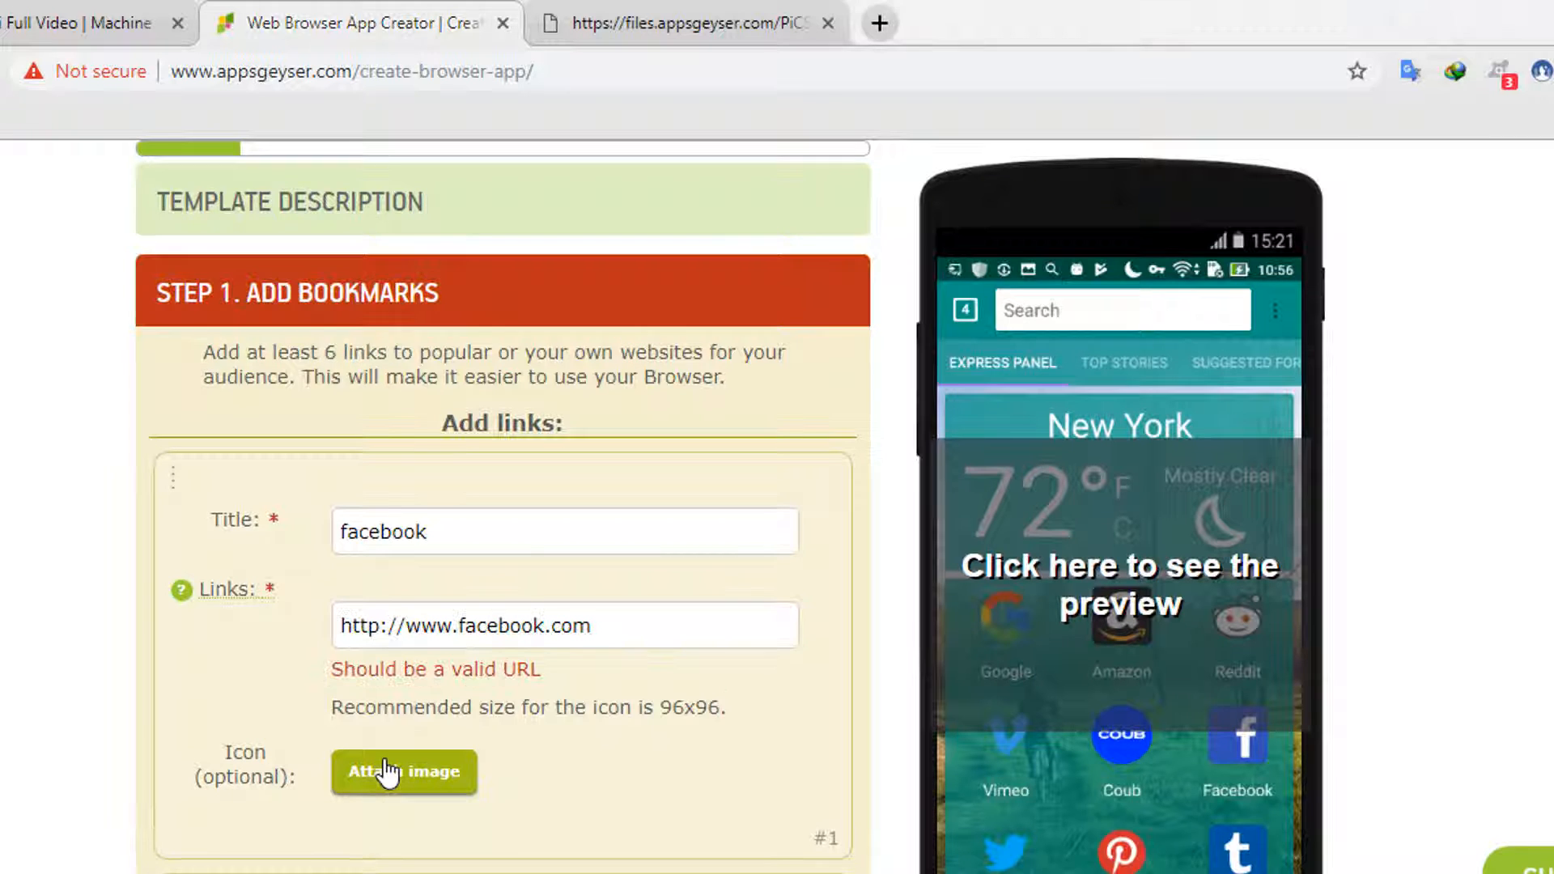
{"action": "scroll", "coordinate": [383, 336], "scroll_direction": "down", "scroll_amount": 5}
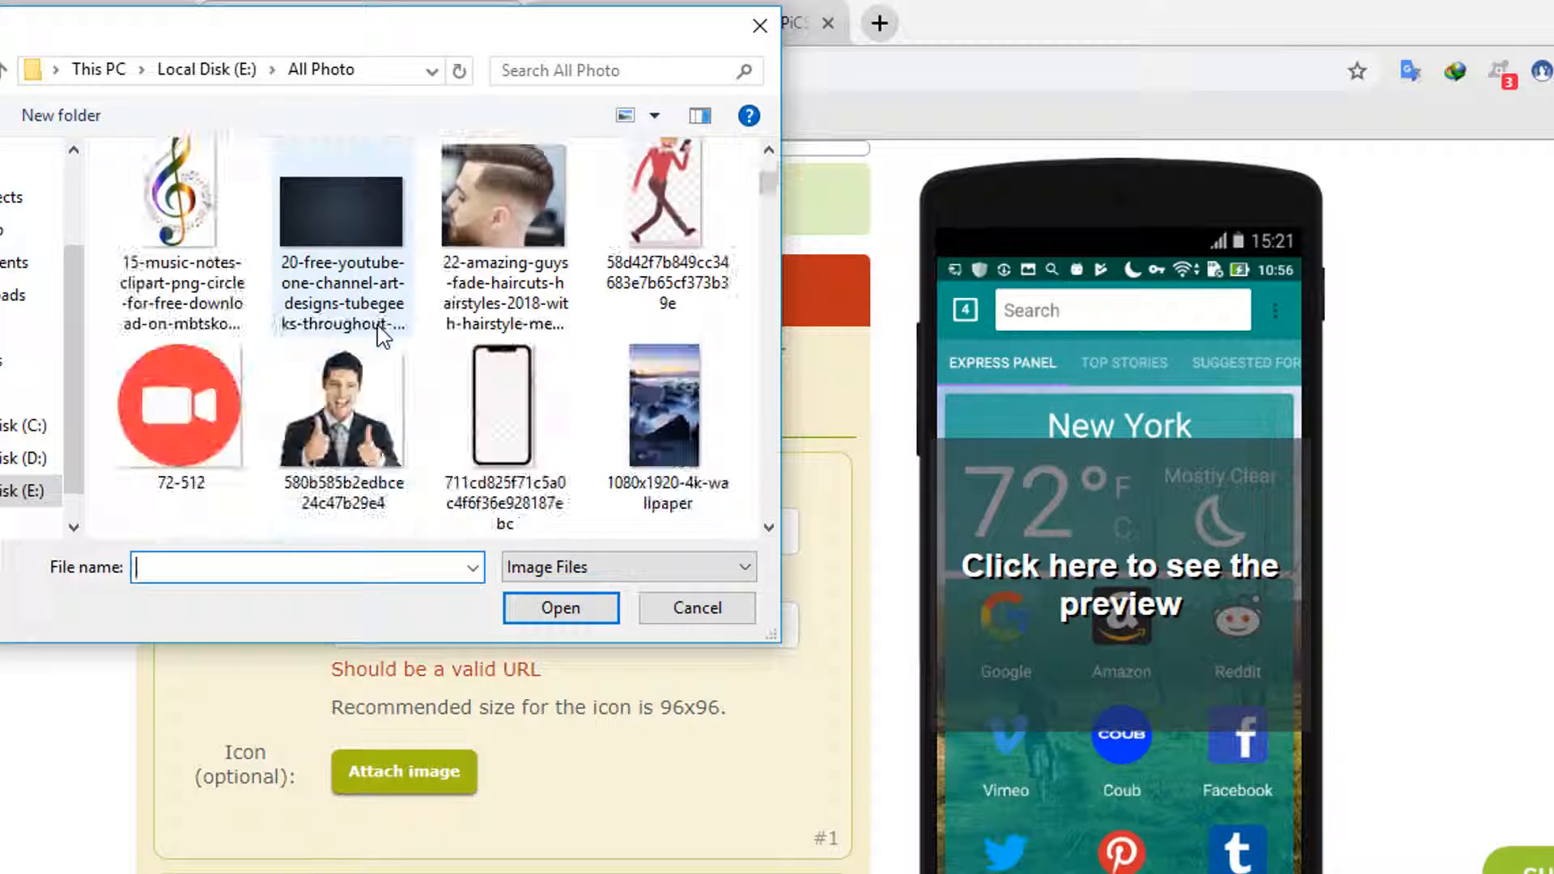
{"action": "scroll", "coordinate": [383, 336], "scroll_direction": "down", "scroll_amount": 5}
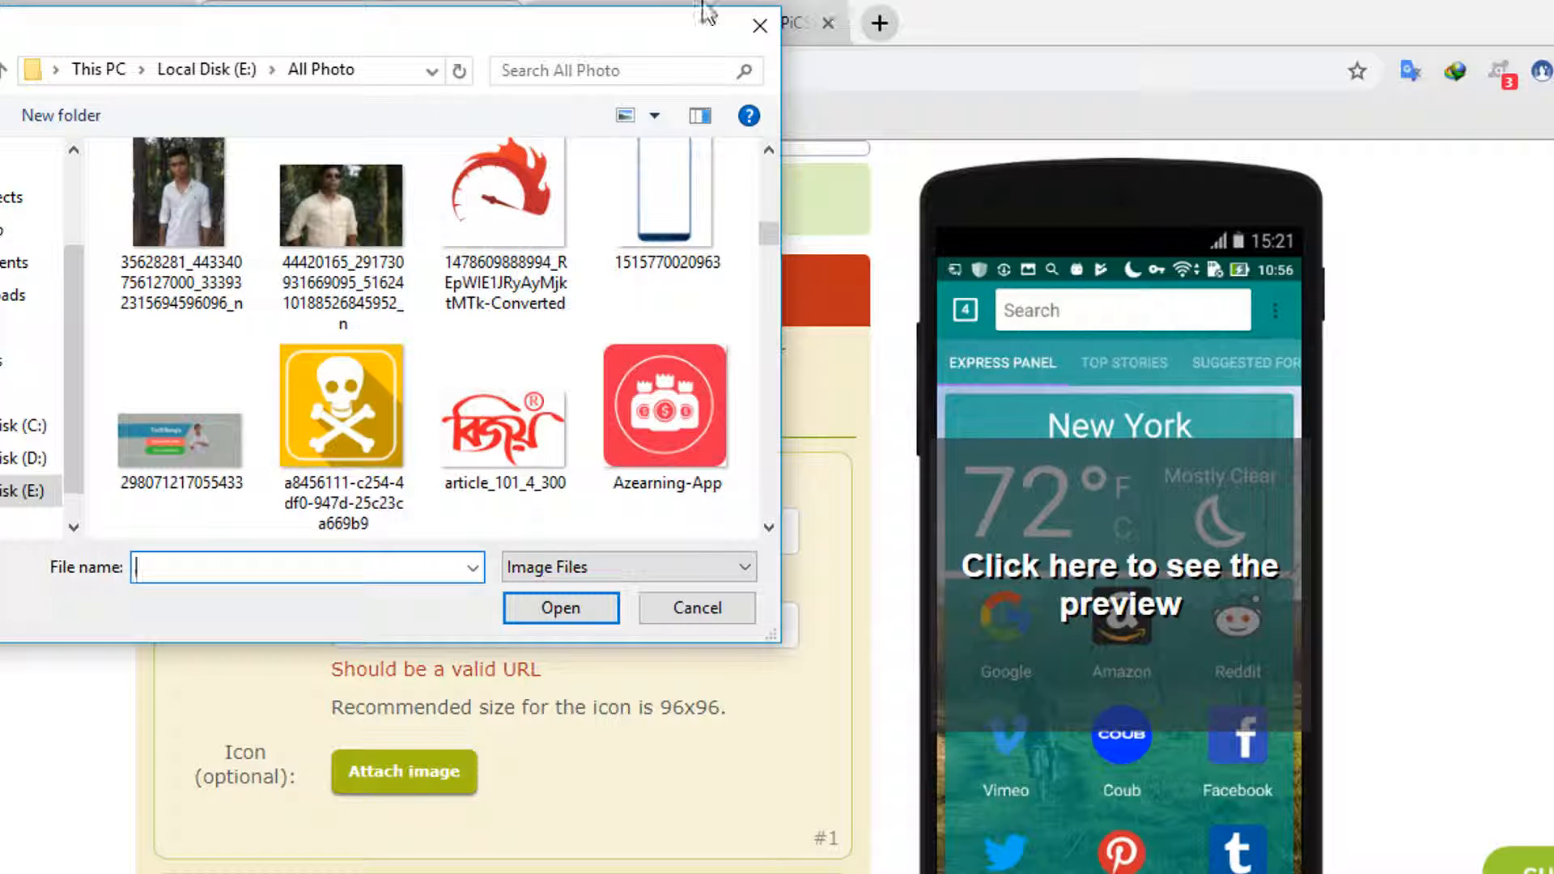
{"action": "left_click_drag", "start_coordinate": [676, 34], "coordinate": [1003, 242]}
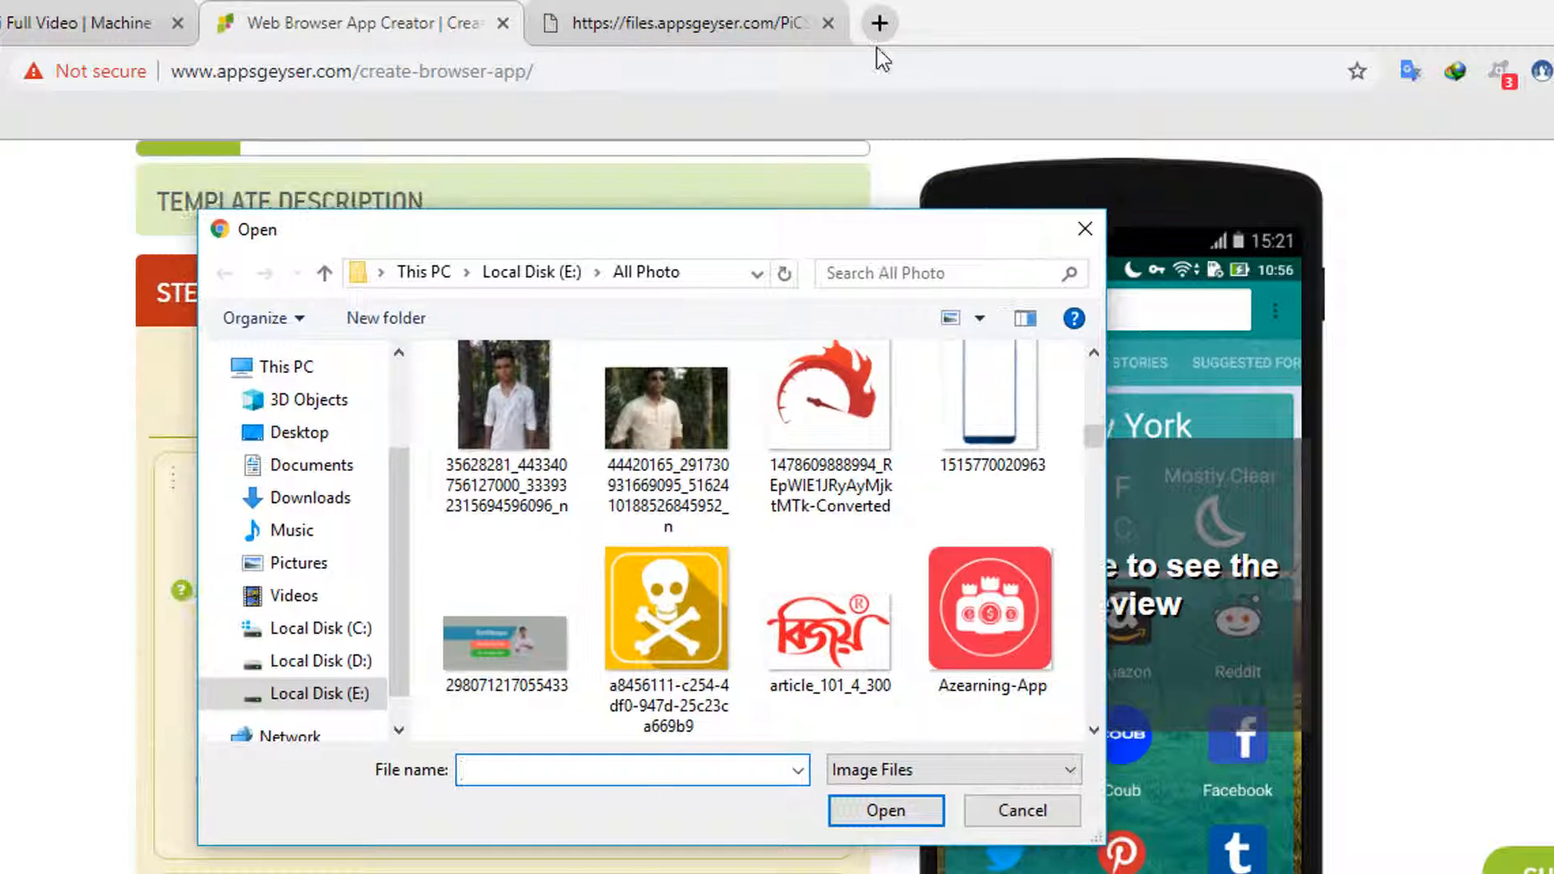
{"action": "left_click", "coordinate": [1086, 228]}
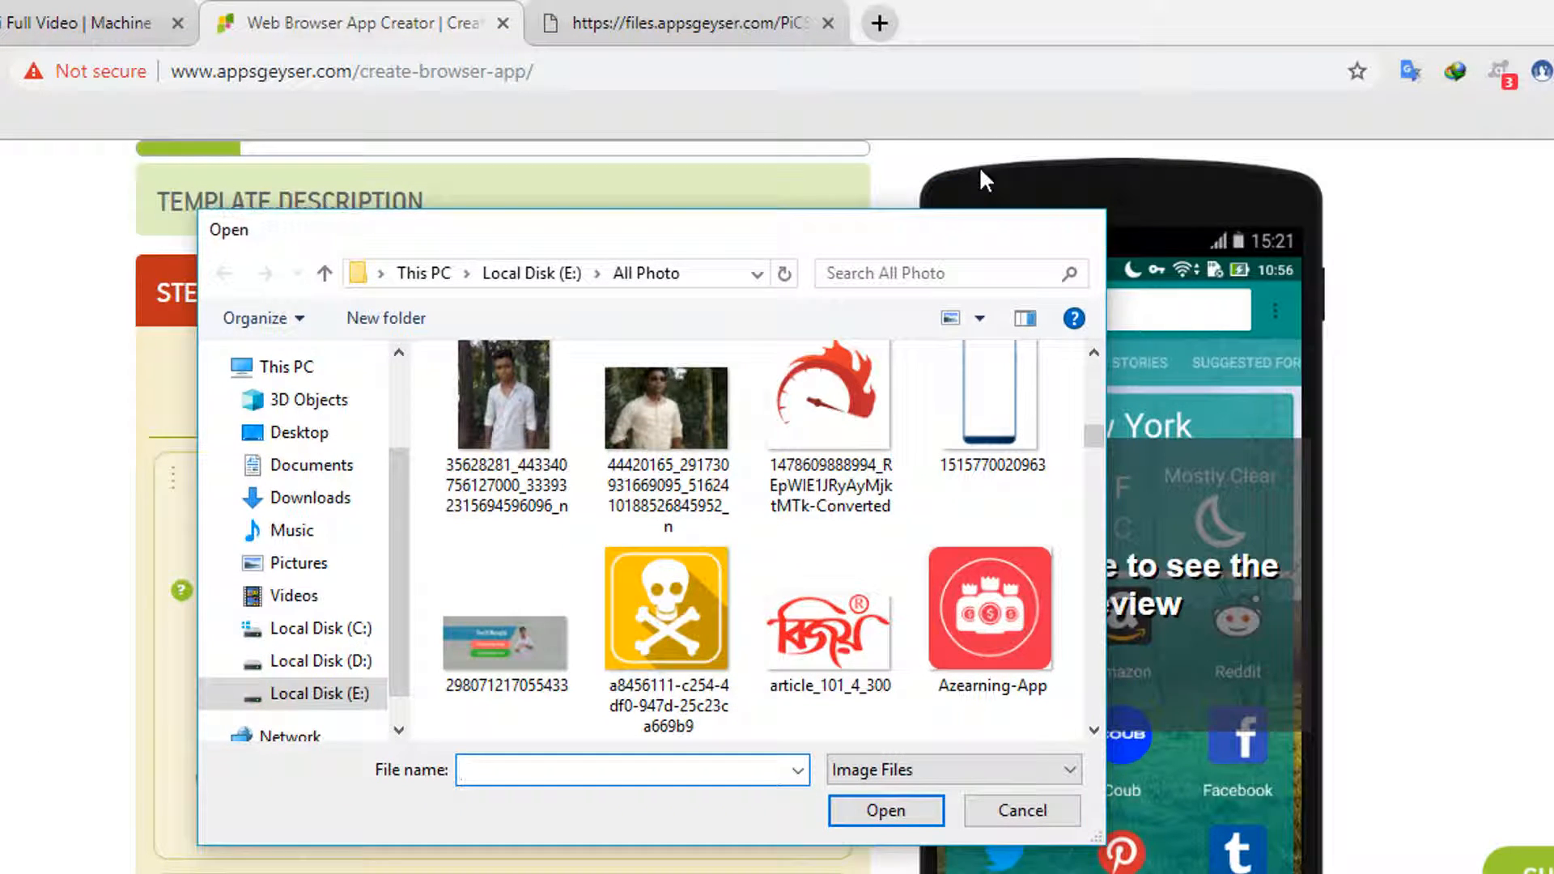
Search Google for "facebook icon" in the other browser tab and view the first blue square logo image
{"action": "left_click", "coordinate": [757, 27]}
{"action": "left_click", "coordinate": [736, 66]}
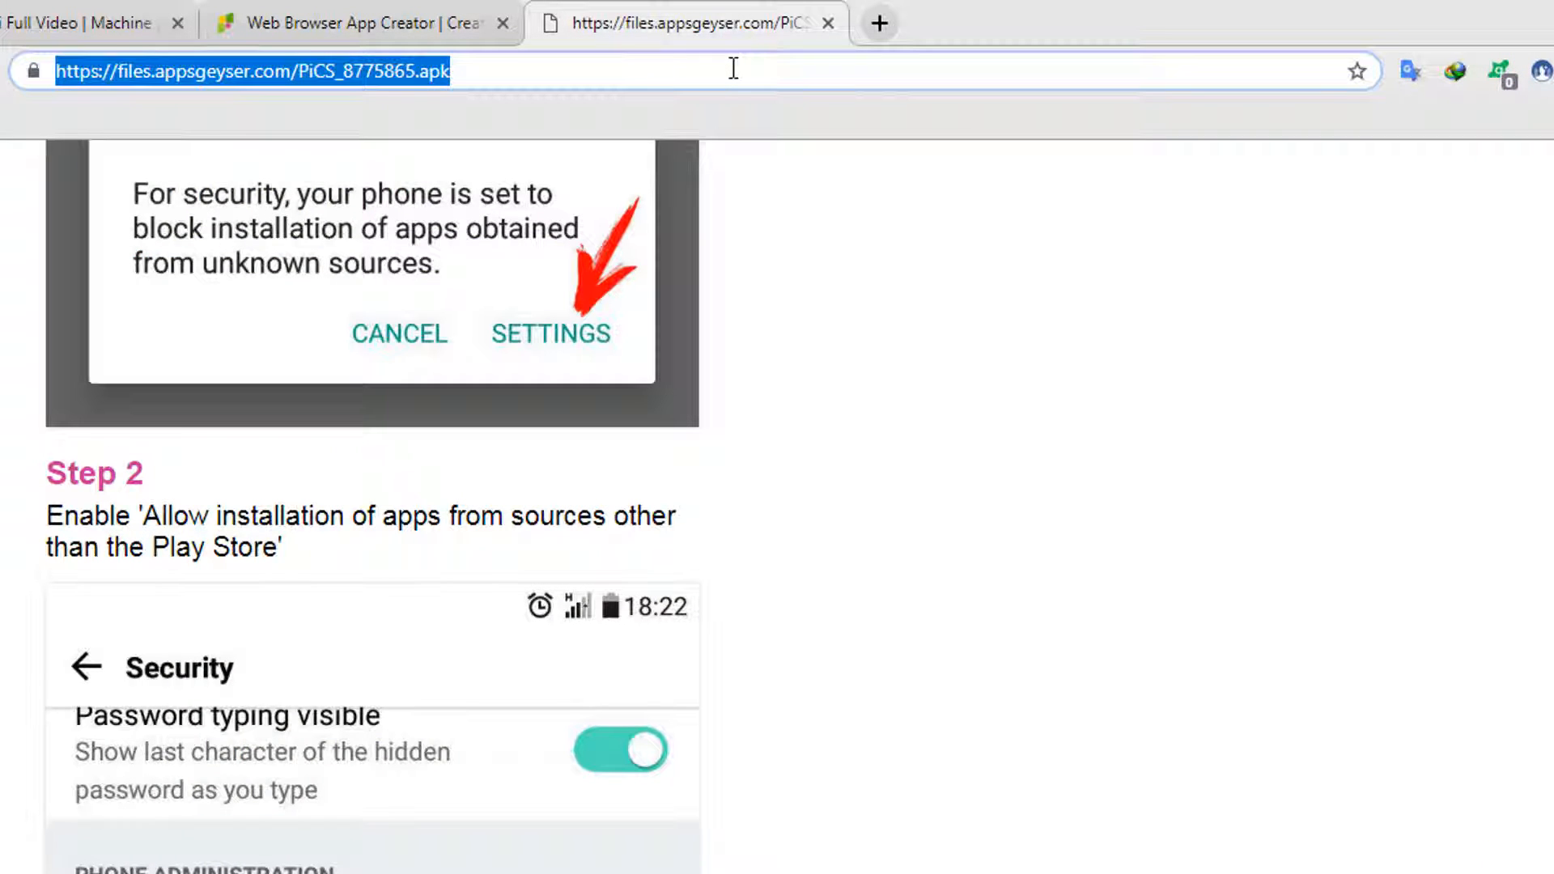
{"action": "key", "text": "BackSpace"}
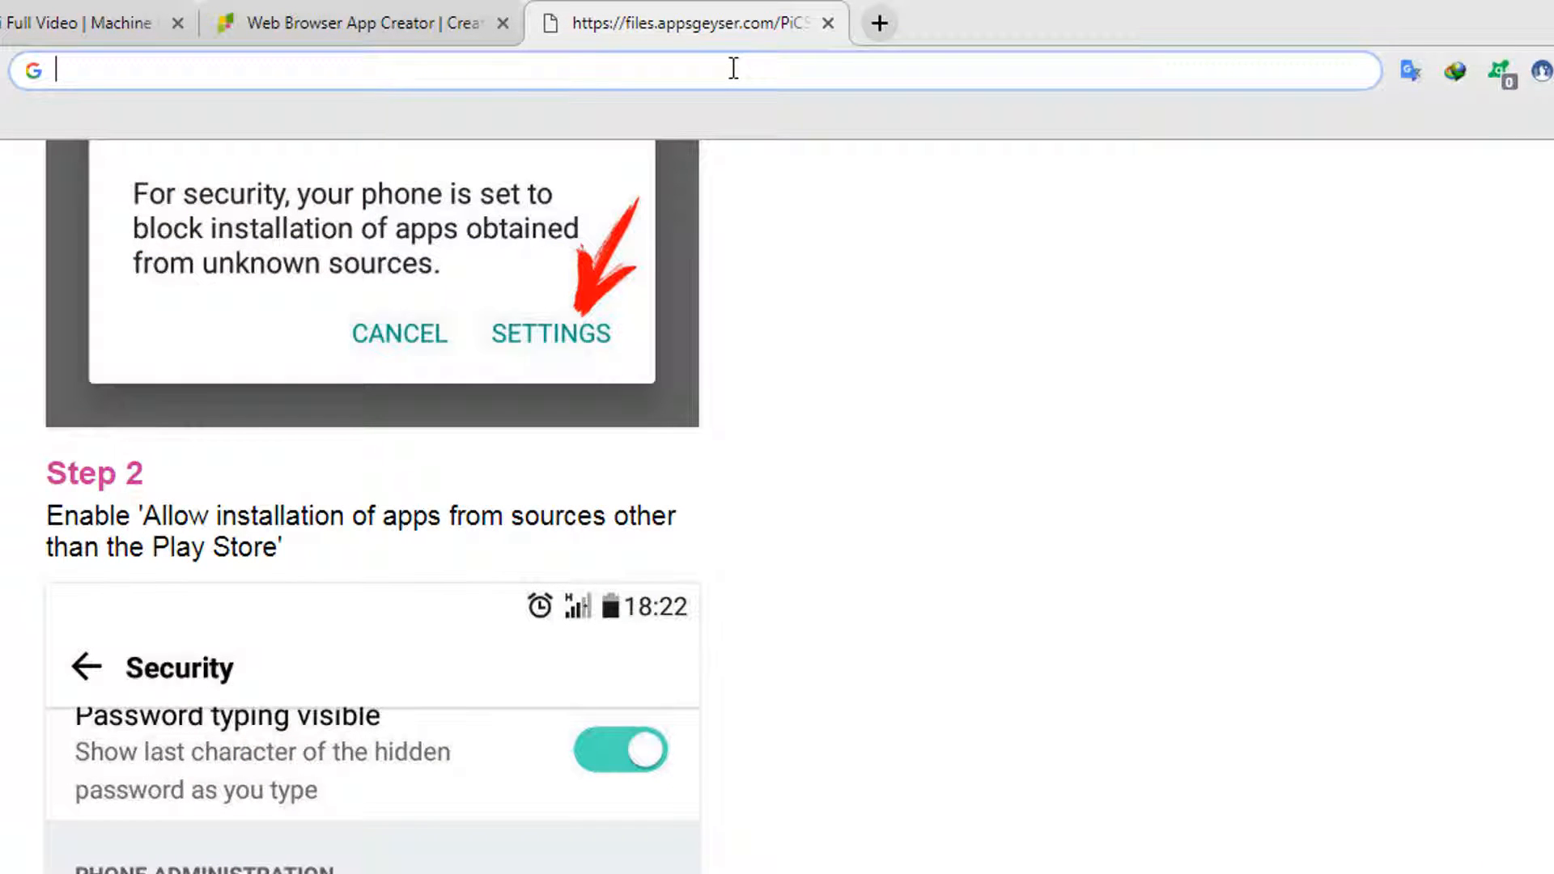
{"action": "type", "text": "face"}
{"action": "key", "text": "BackSpace"}
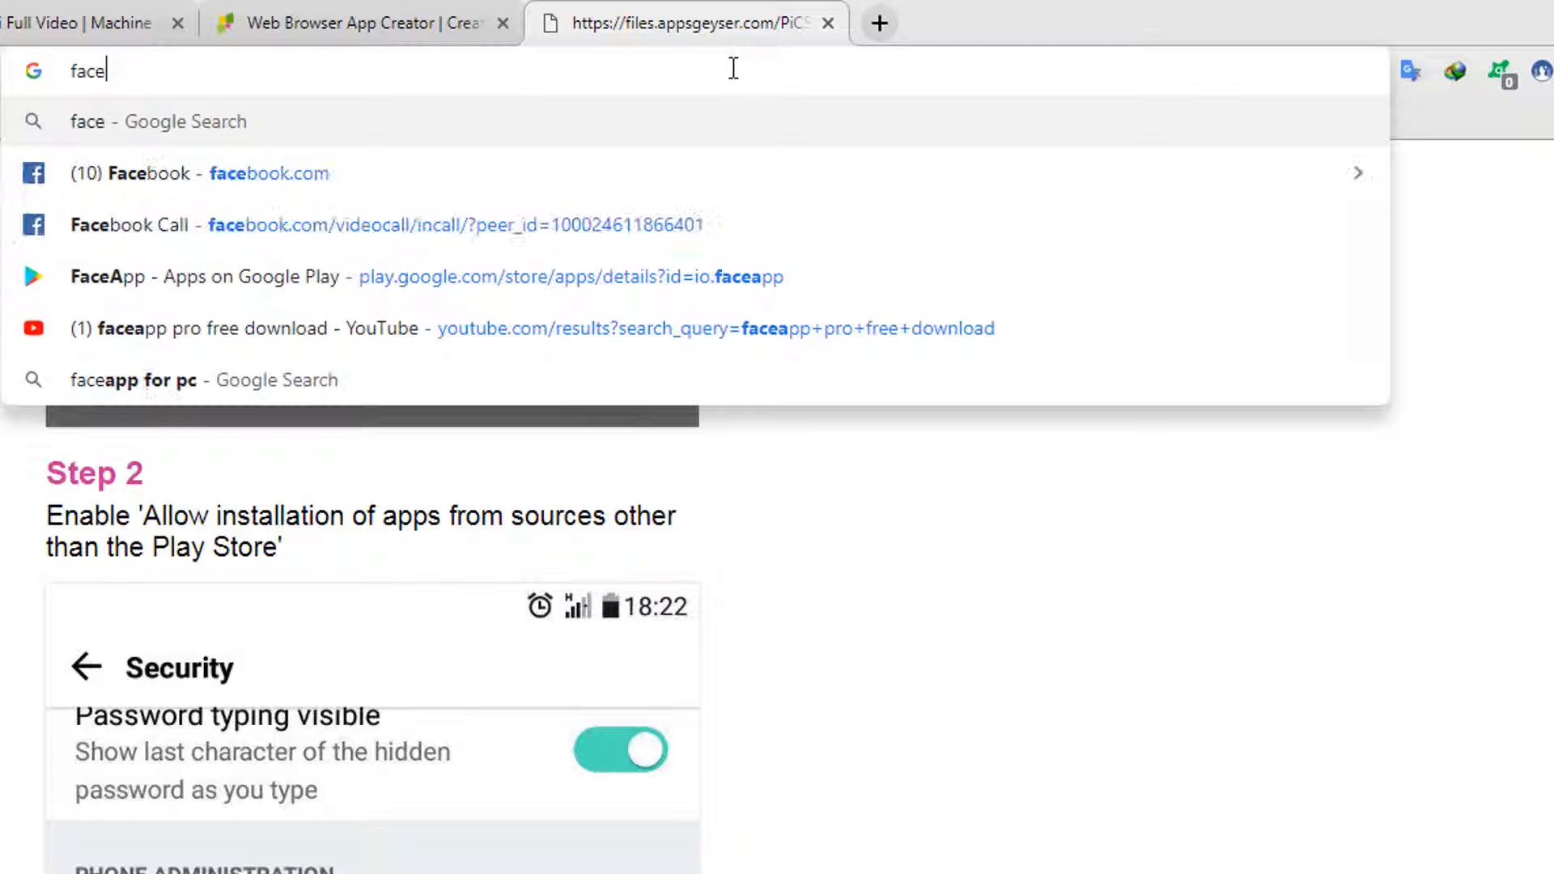
{"action": "type", "text": "book"}
{"action": "key", "text": "BackSpace"}
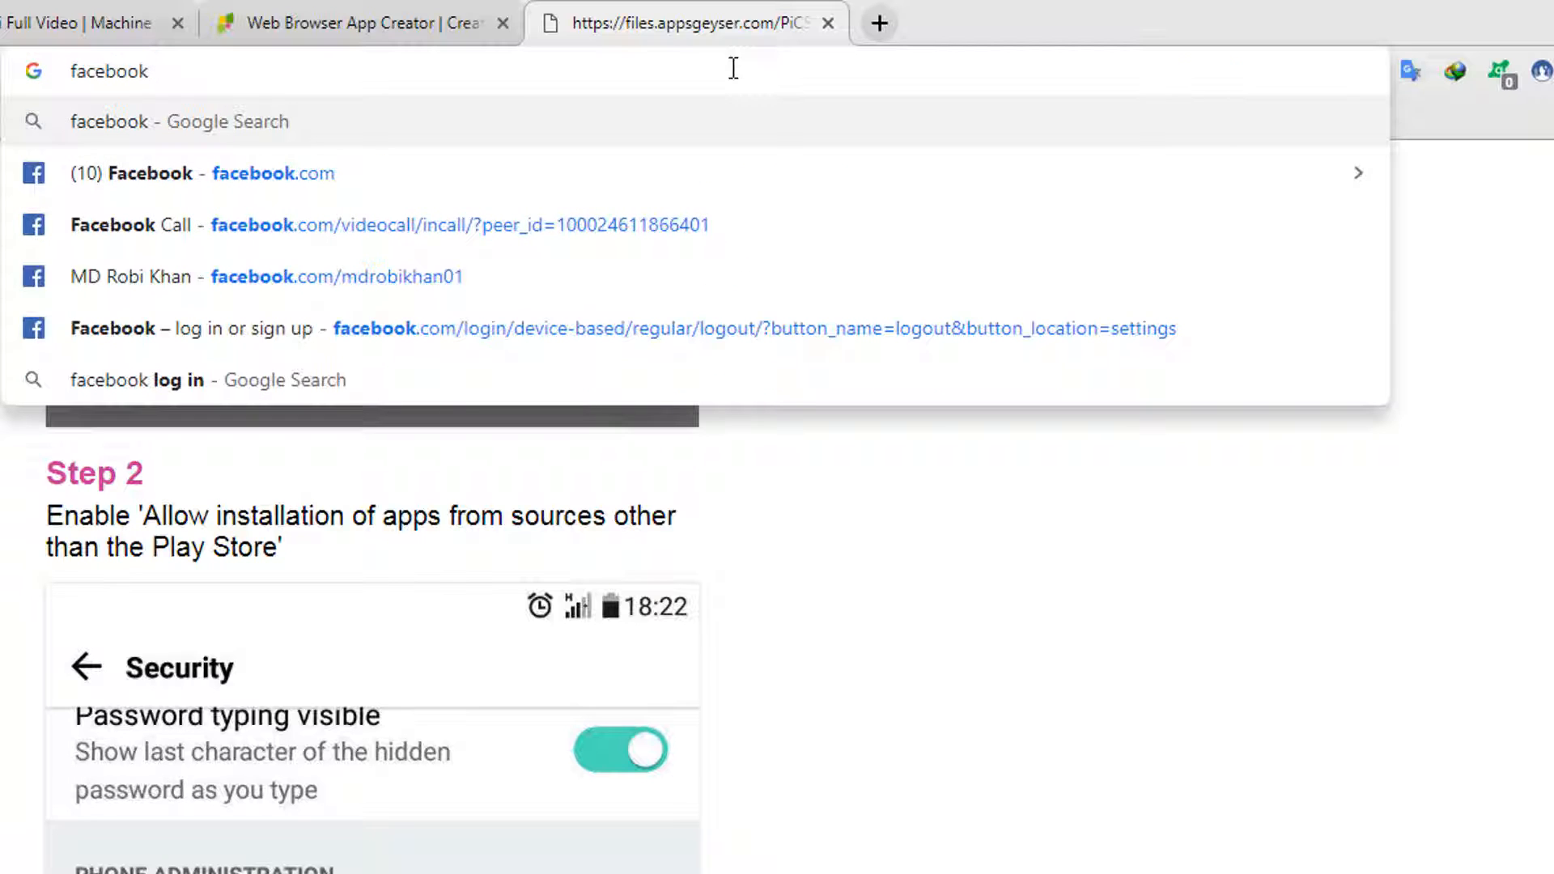
{"action": "type", "text": "icon"}
{"action": "key", "text": "Return"}
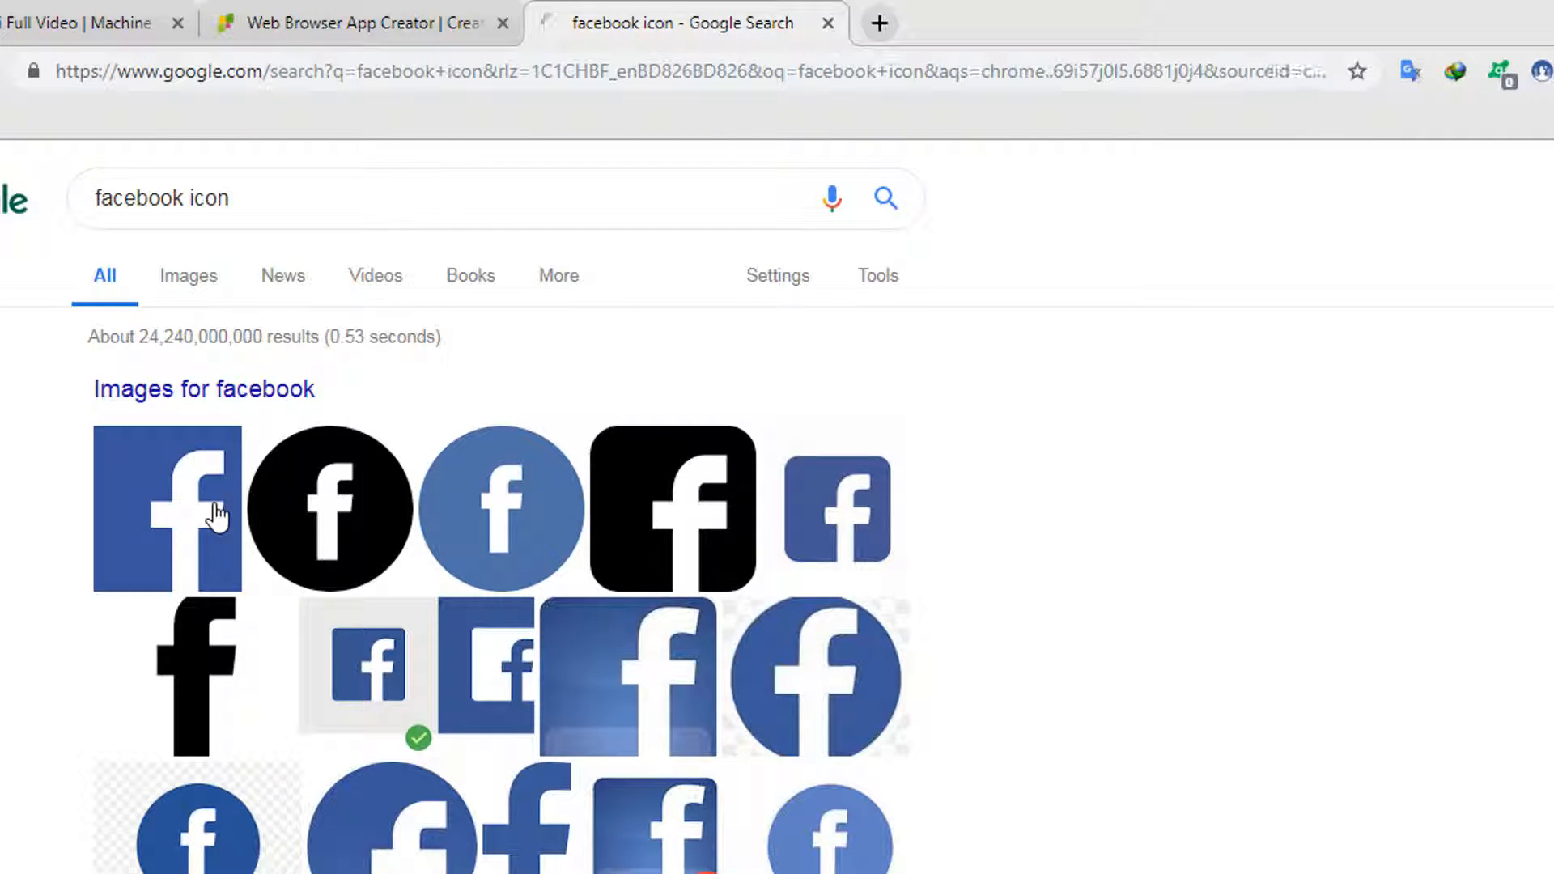
{"action": "left_click", "coordinate": [217, 514]}
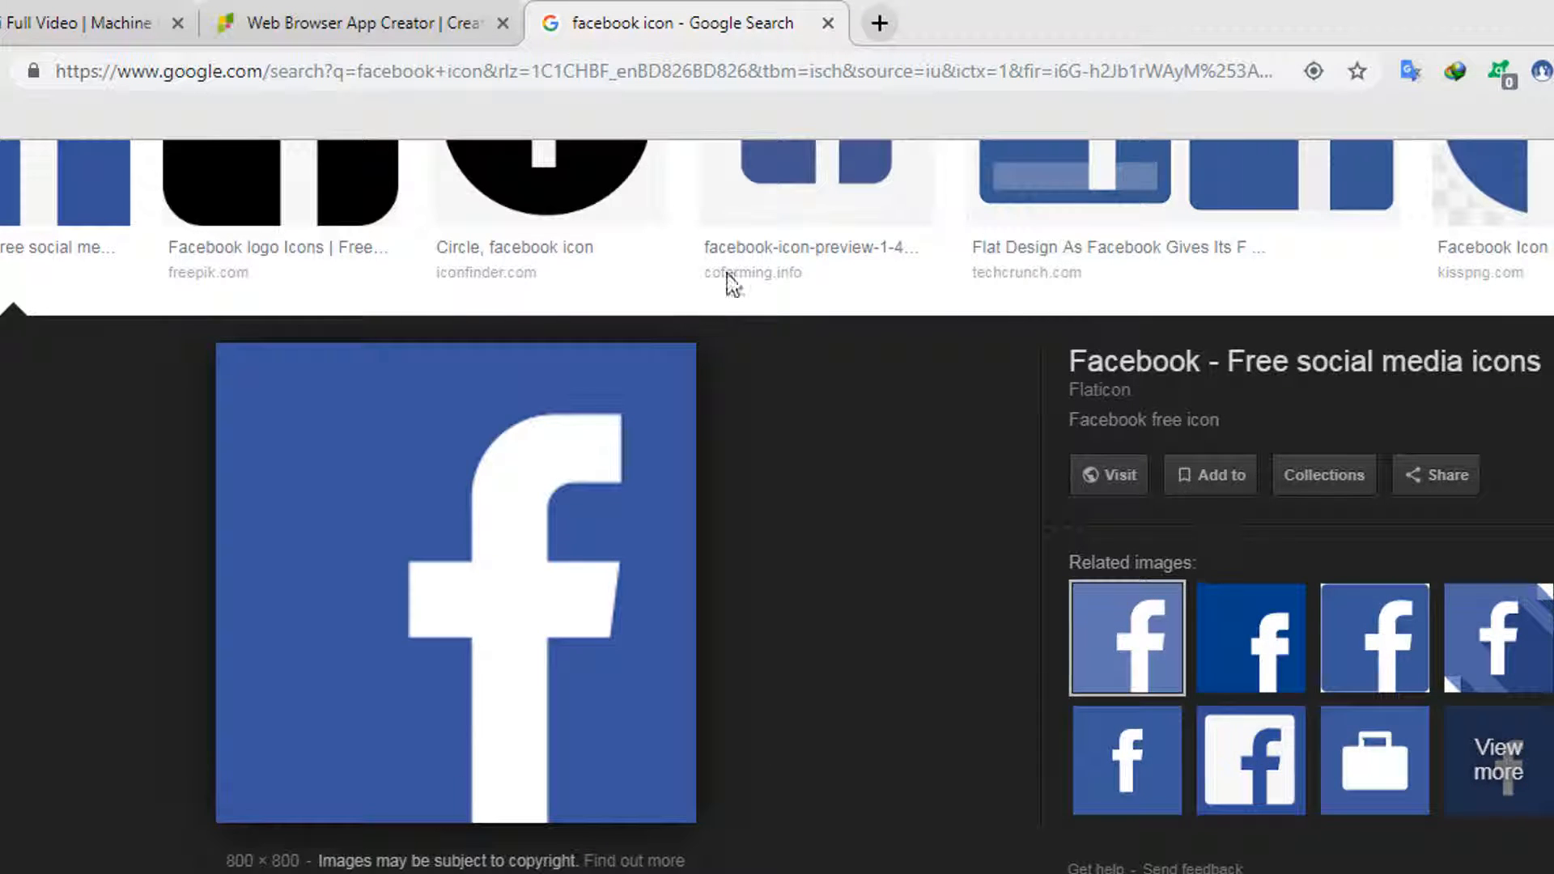
Back in the app form, attach the photo of the man in the patterned white shirt from All Photo as the first bookmark's icon, confirming its crop
{"action": "left_click", "coordinate": [356, 15]}
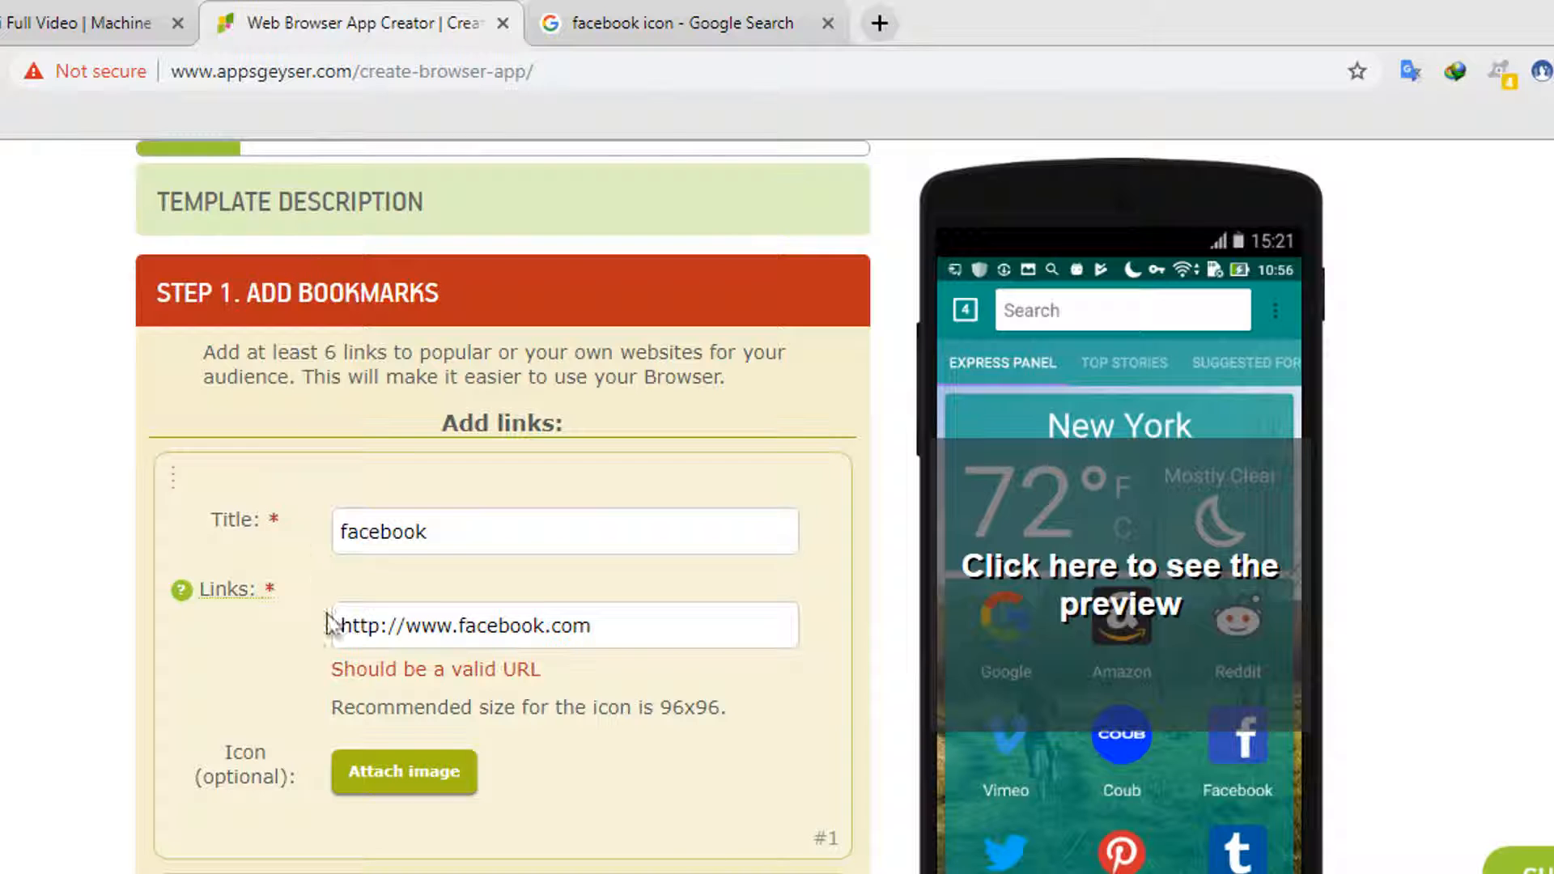
{"action": "left_click", "coordinate": [385, 786]}
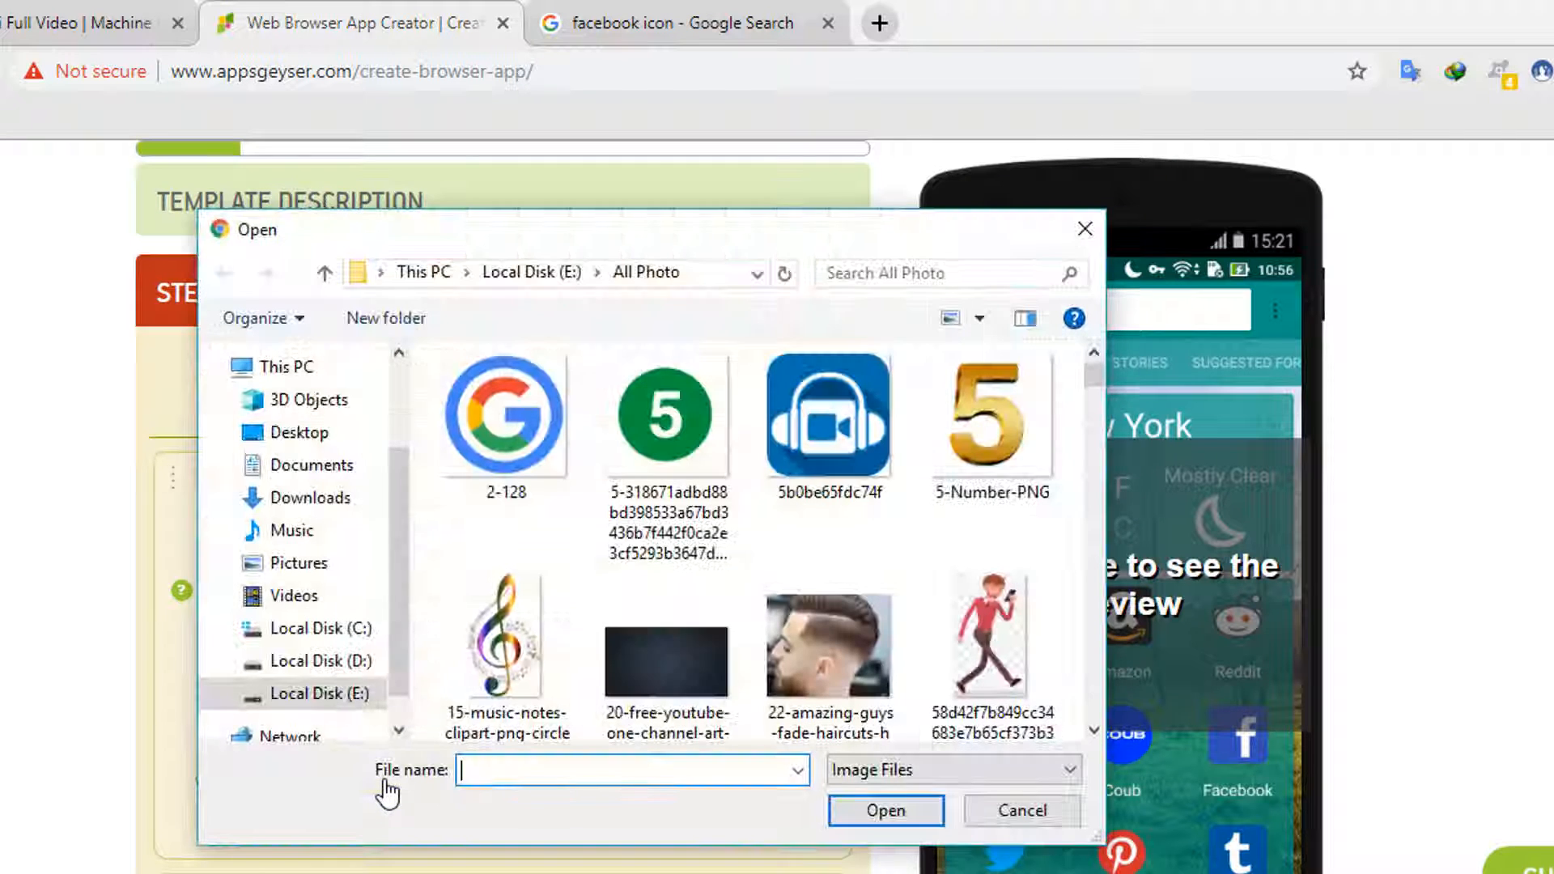
{"action": "scroll", "coordinate": [756, 604], "scroll_direction": "down", "scroll_amount": 8}
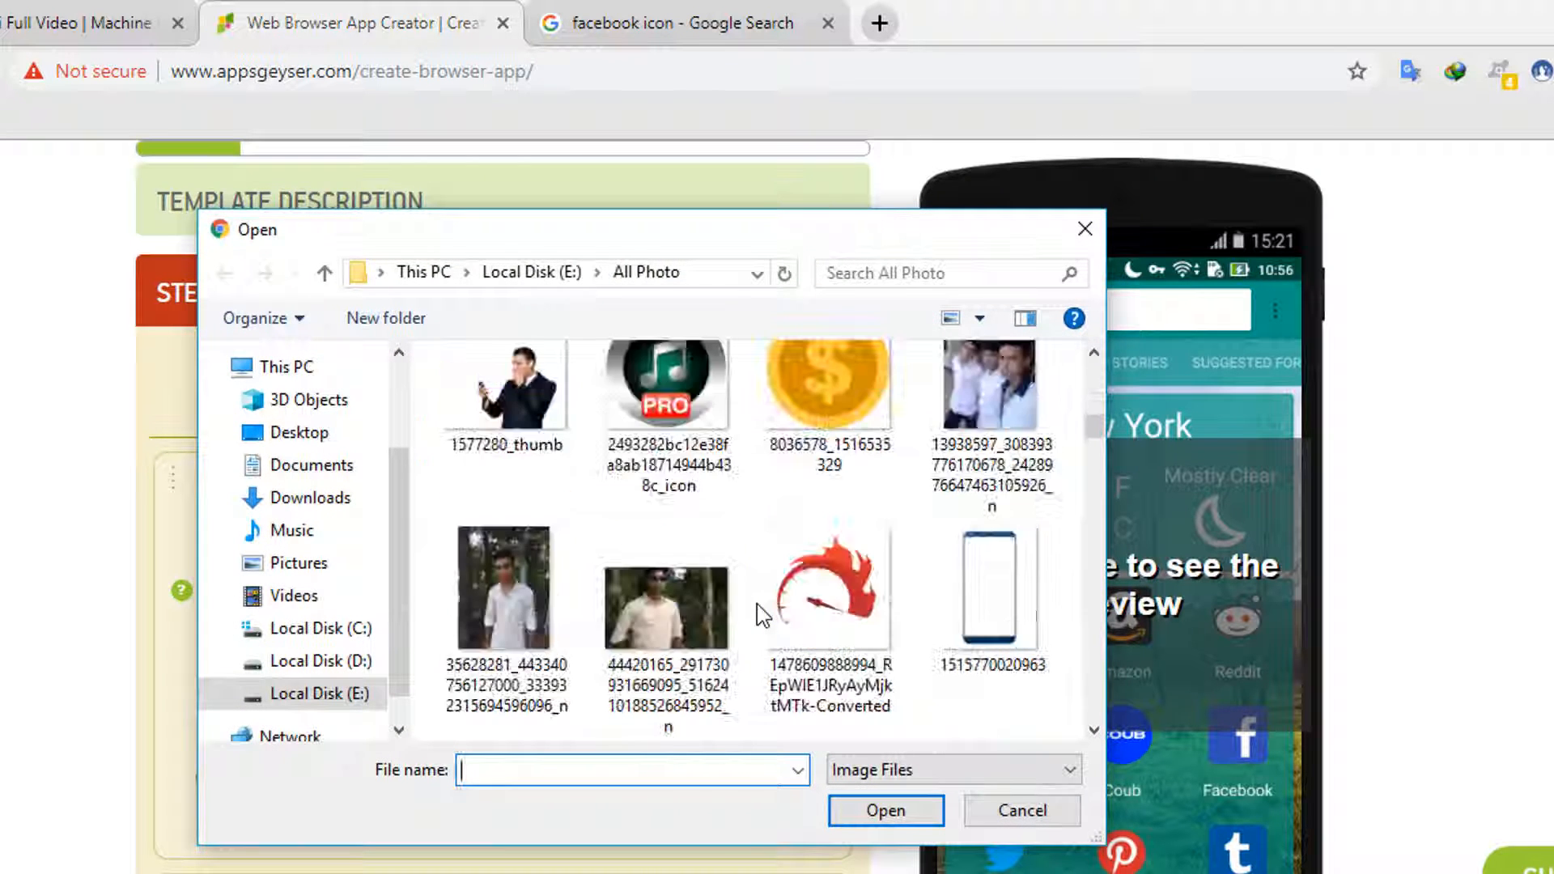
{"action": "left_click", "coordinate": [478, 660]}
{"action": "double_click", "coordinate": [476, 652]}
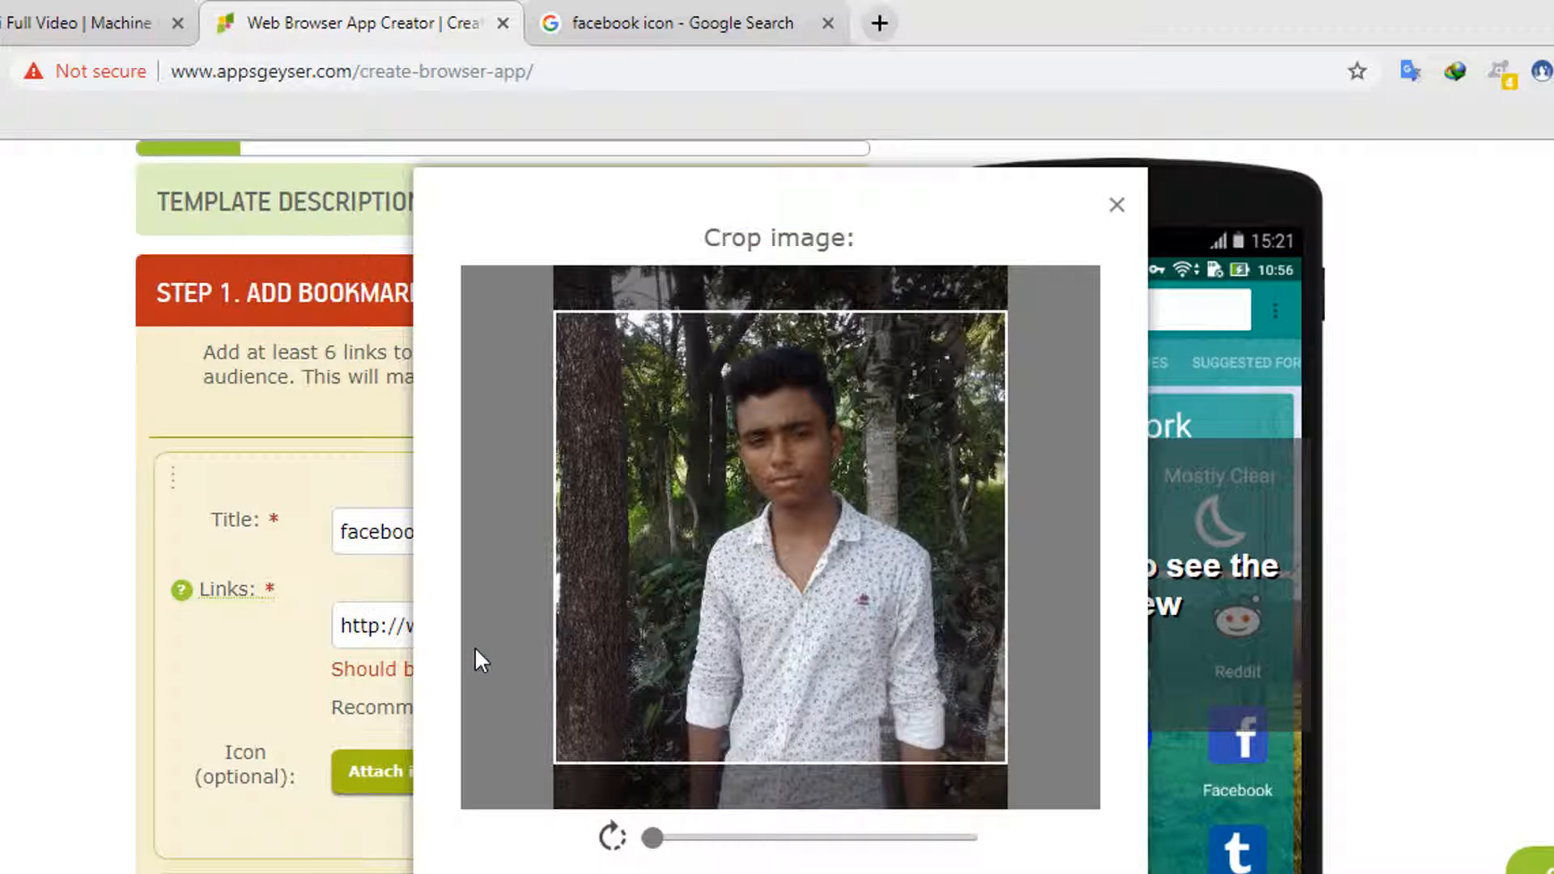
{"action": "left_click_drag", "start_coordinate": [675, 550], "coordinate": [680, 583]}
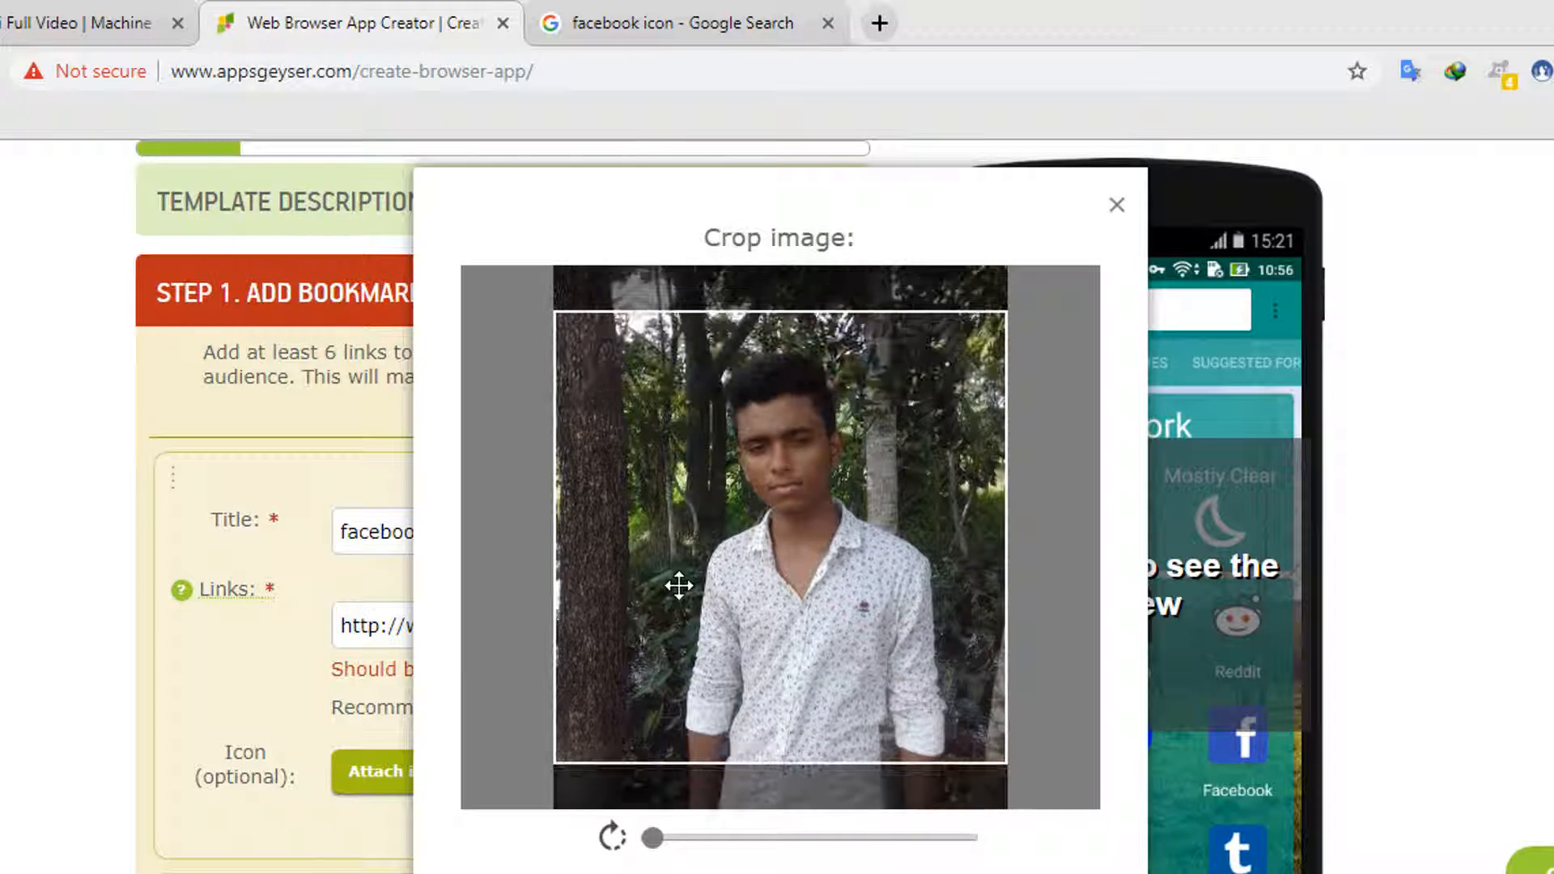
{"action": "left_click", "coordinate": [784, 817]}
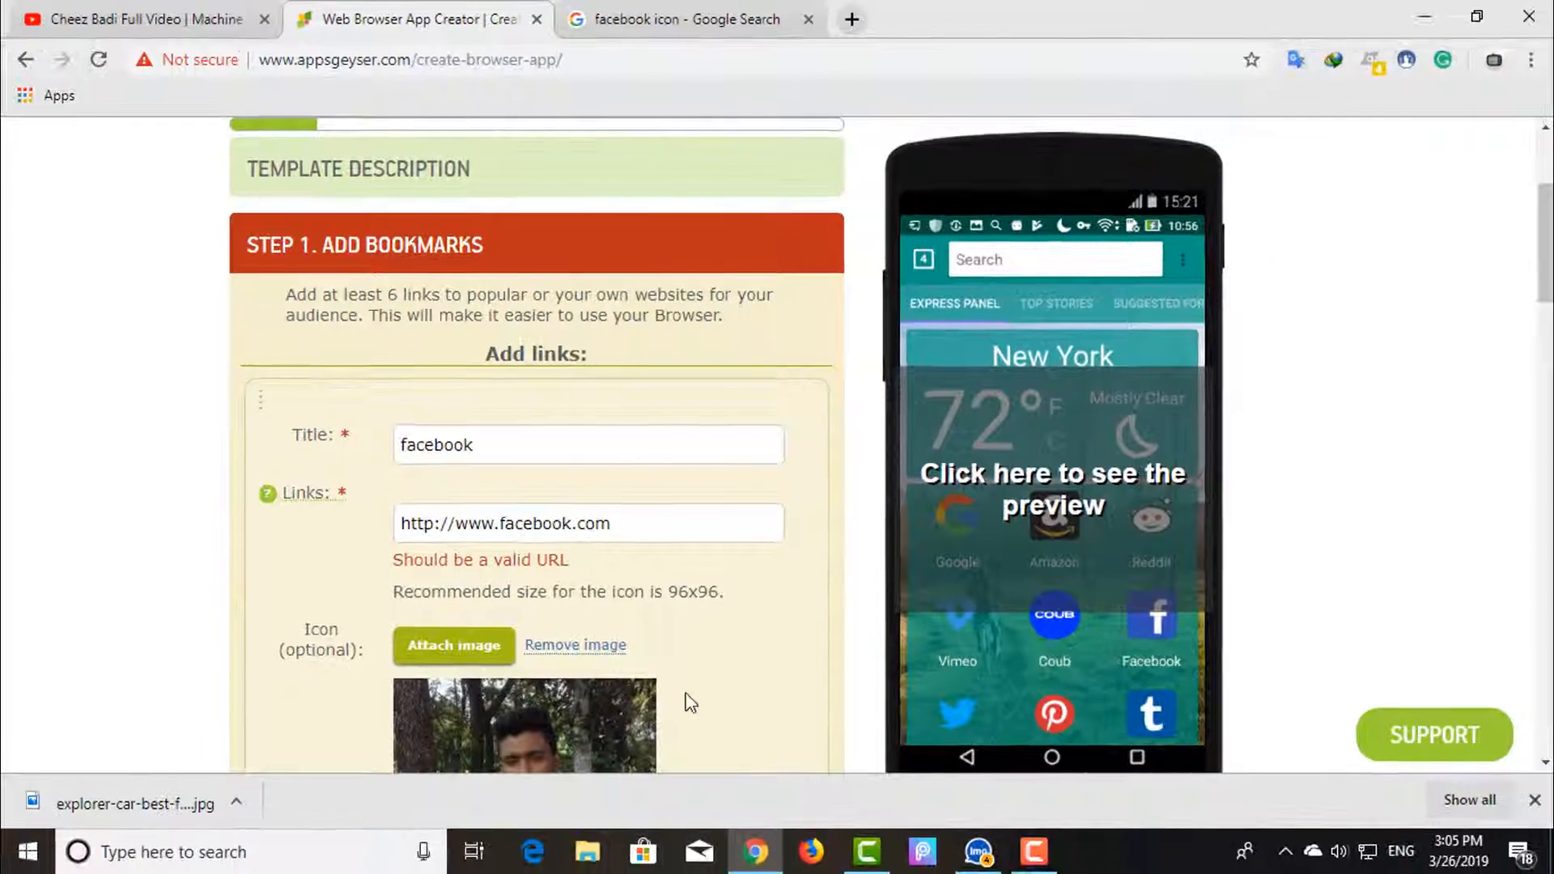
{"action": "scroll", "coordinate": [625, 634], "scroll_direction": "down", "scroll_amount": 7}
{"action": "scroll", "coordinate": [497, 562], "scroll_direction": "down", "scroll_amount": 3}
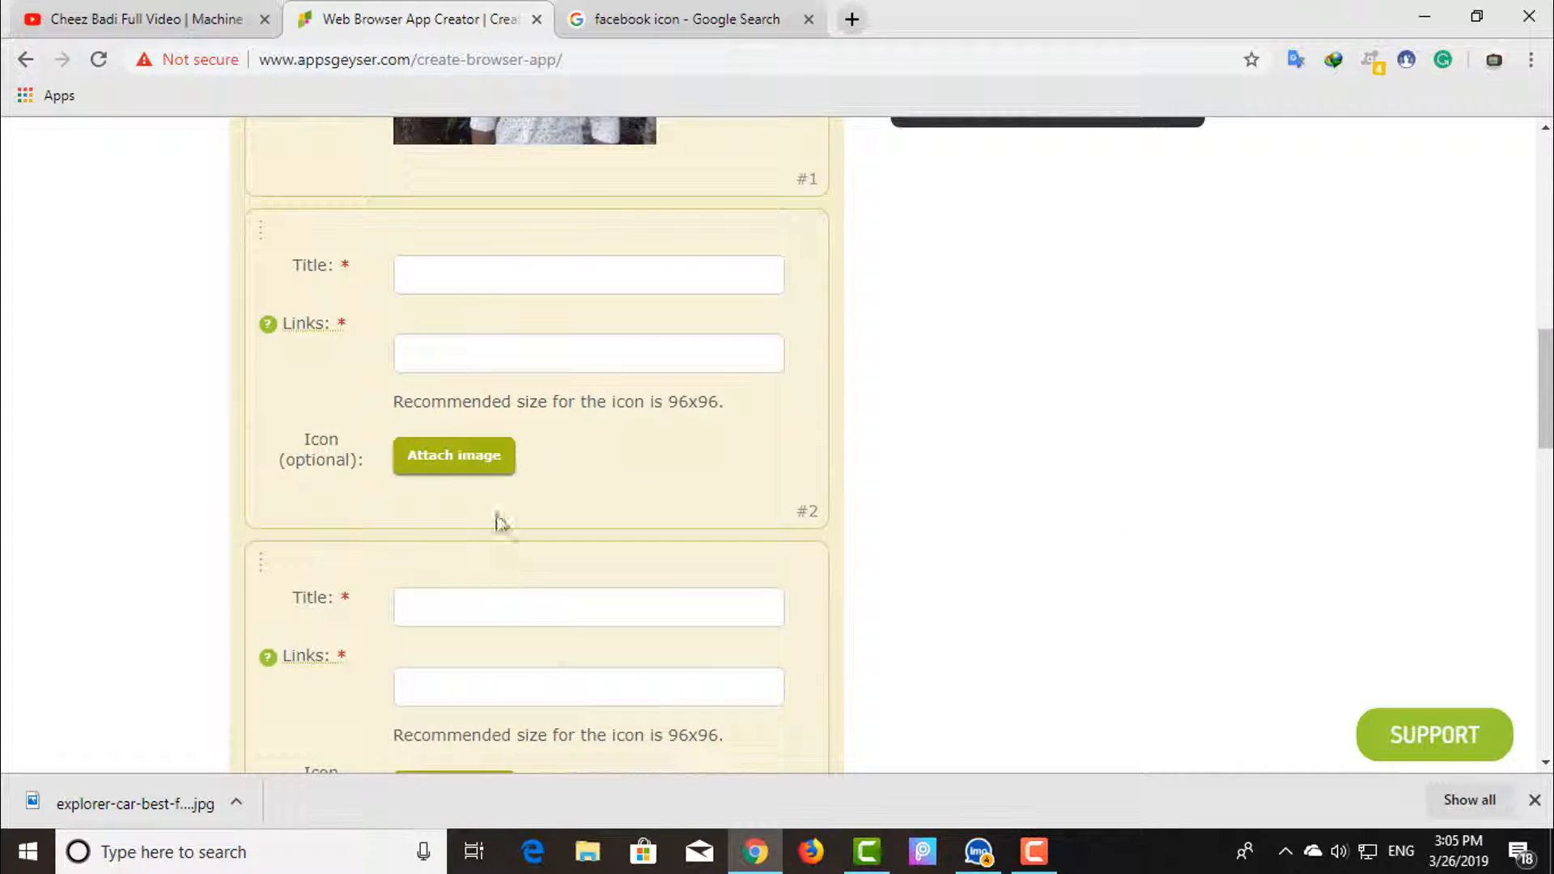
{"action": "left_click", "coordinate": [529, 268]}
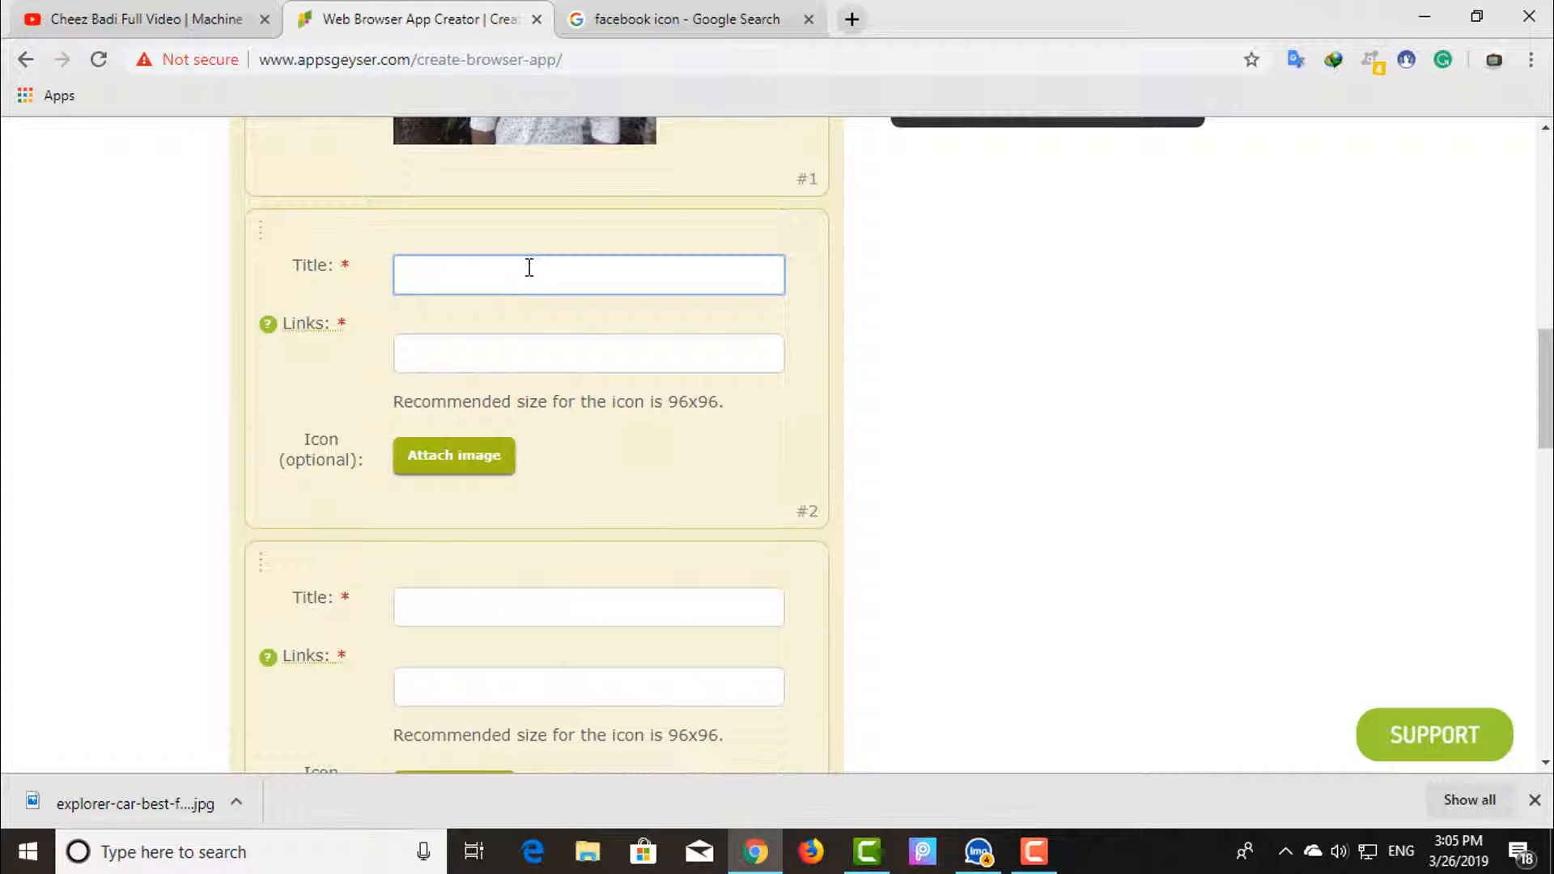
{"action": "scroll", "coordinate": [586, 445], "scroll_direction": "down", "scroll_amount": 20}
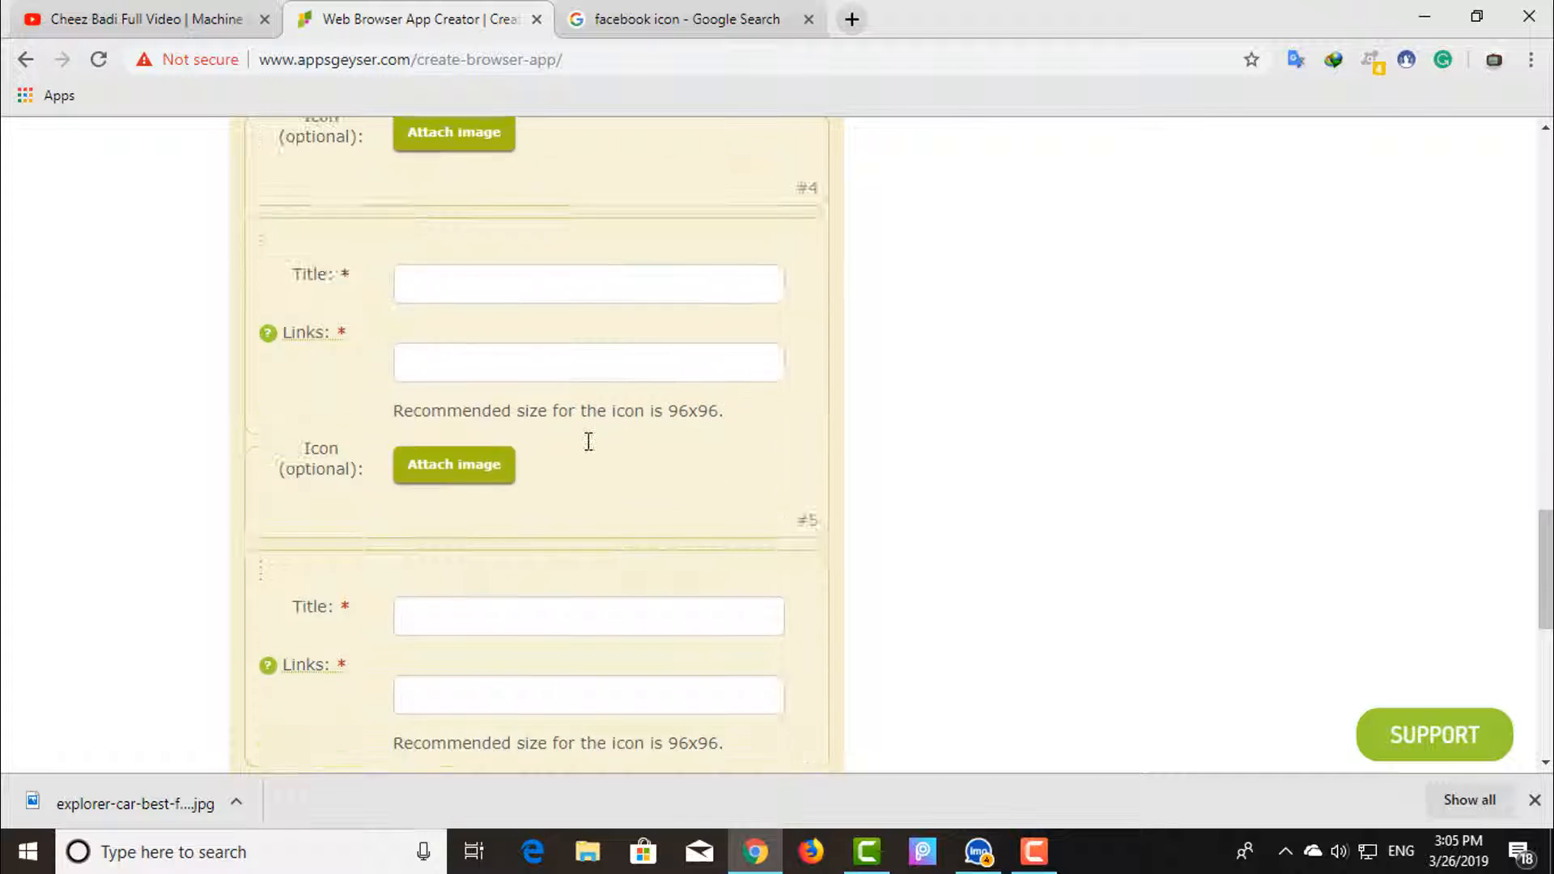
{"action": "scroll", "coordinate": [589, 441], "scroll_direction": "up", "scroll_amount": 15}
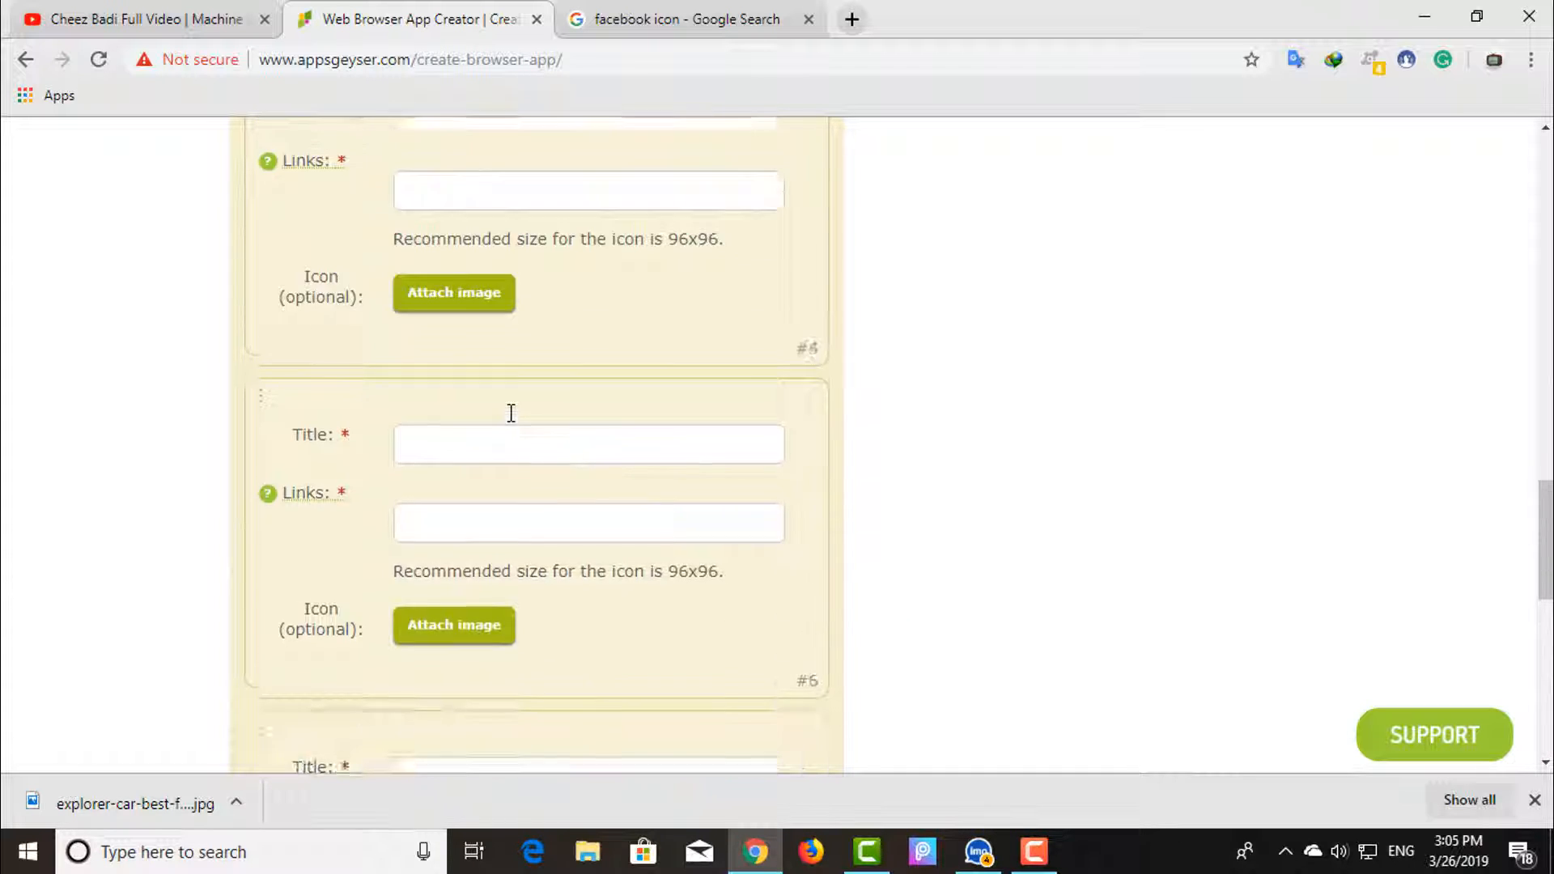
{"action": "scroll", "coordinate": [510, 409], "scroll_direction": "up", "scroll_amount": 3}
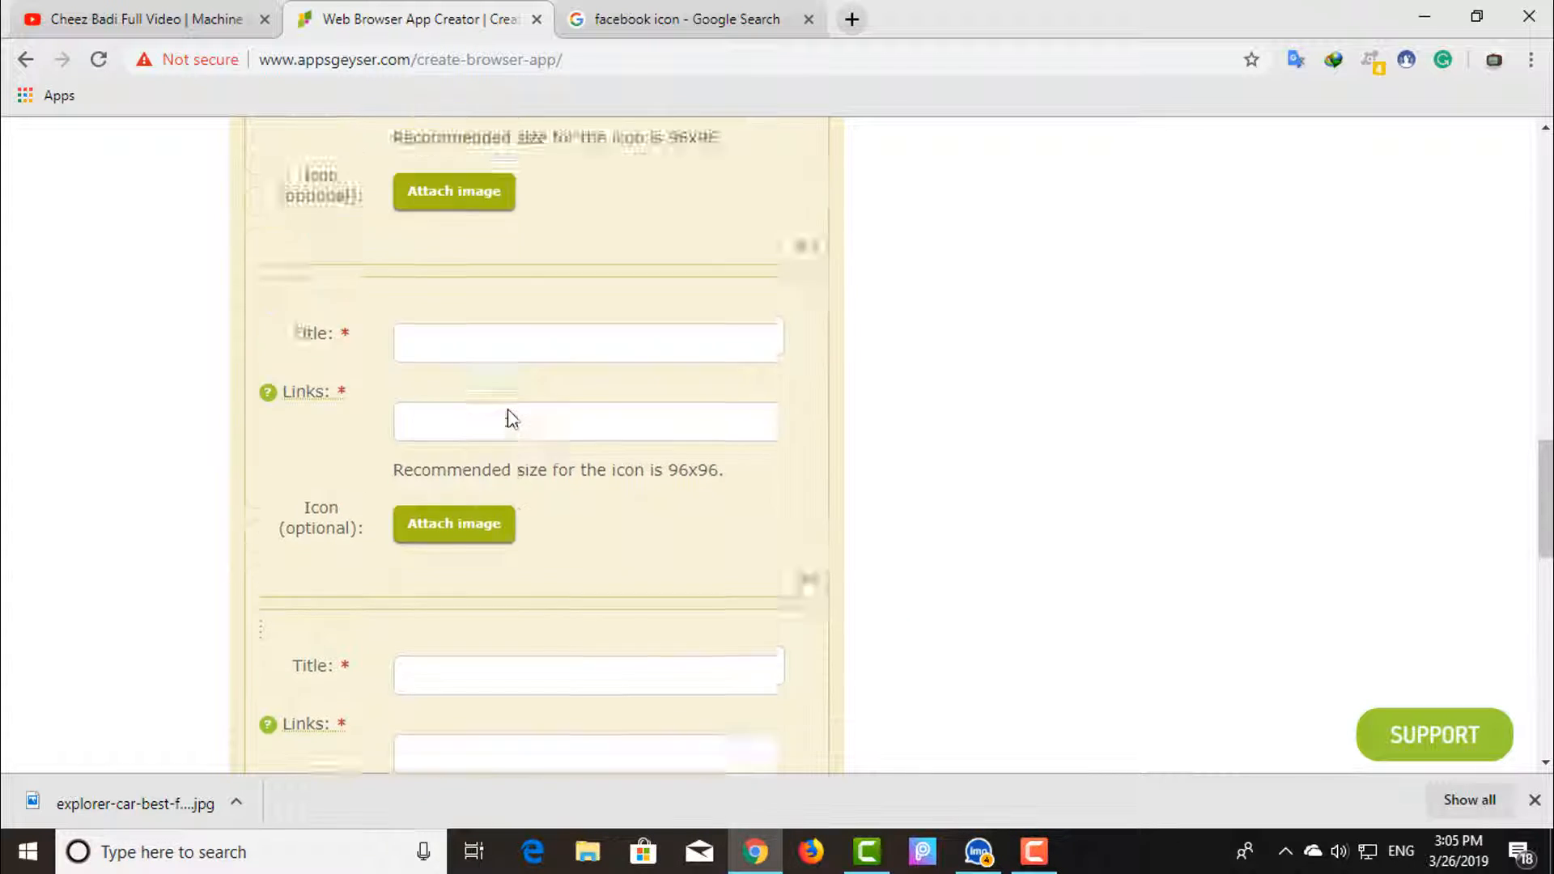
{"action": "scroll", "coordinate": [482, 390], "scroll_direction": "up", "scroll_amount": 4}
{"action": "left_click", "coordinate": [480, 263]}
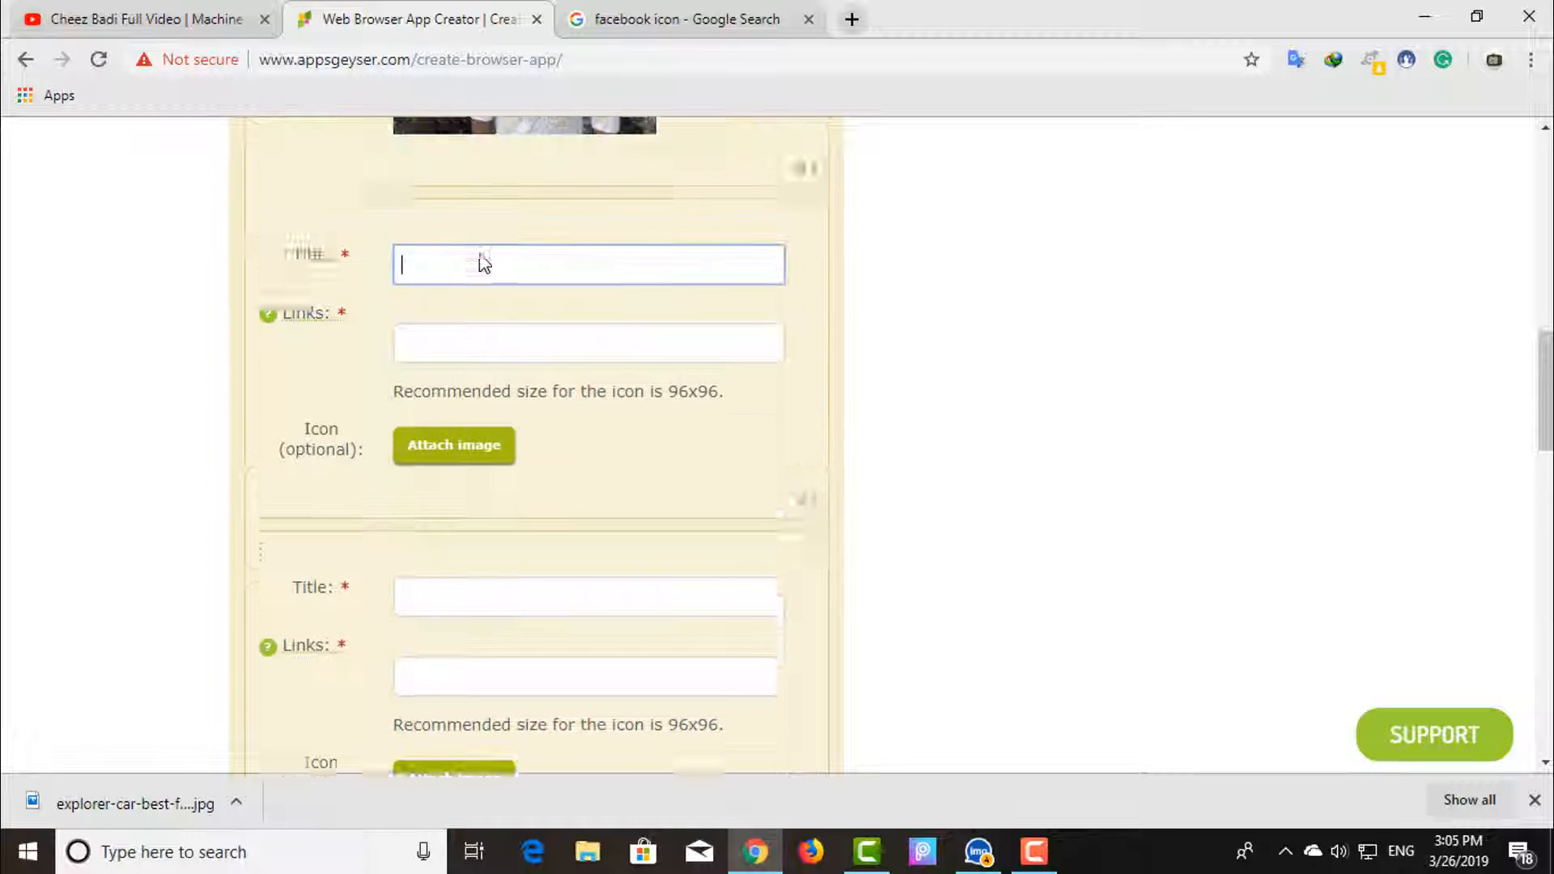
{"action": "scroll", "coordinate": [481, 263], "scroll_direction": "up", "scroll_amount": 1}
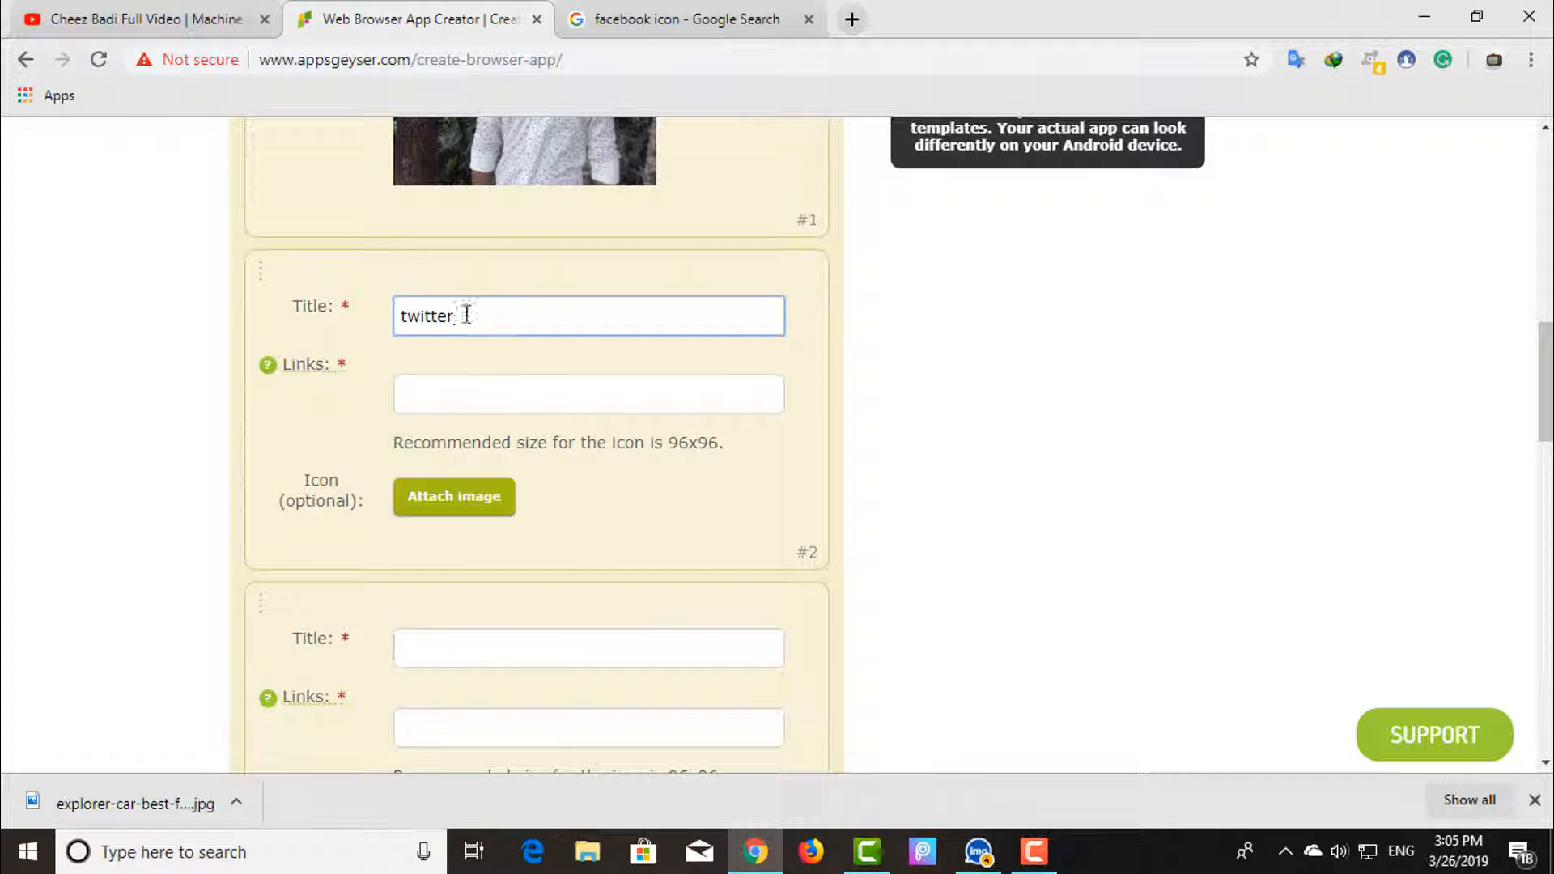
{"action": "left_click", "coordinate": [463, 393]}
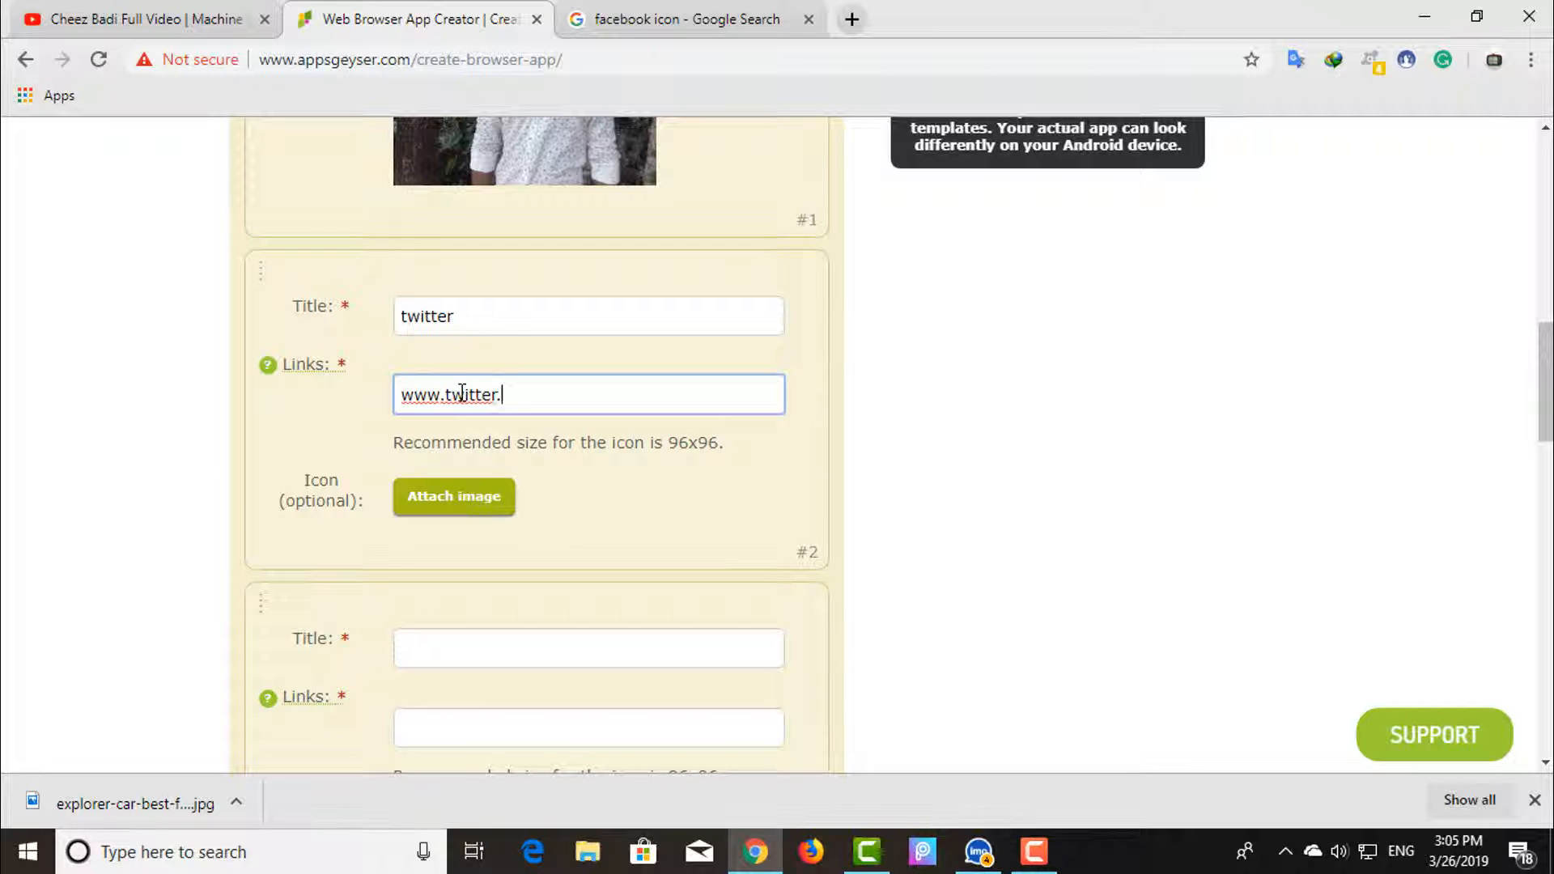
{"action": "left_click", "coordinate": [481, 649]}
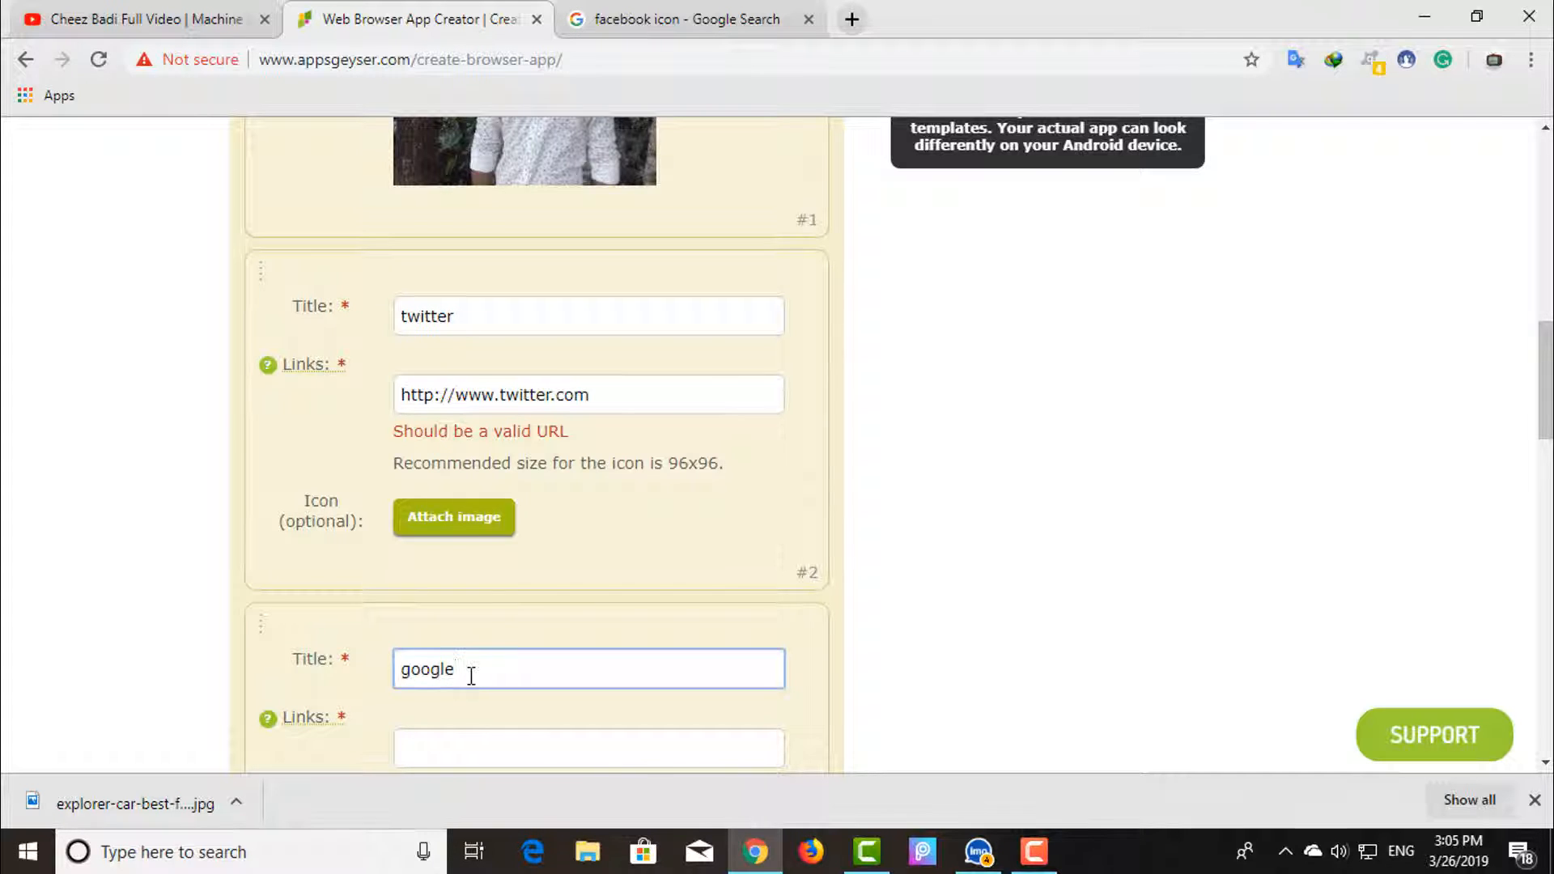
{"action": "scroll", "coordinate": [471, 676], "scroll_direction": "down", "scroll_amount": 3}
{"action": "left_click", "coordinate": [458, 525]}
{"action": "type", "text": "www.go"}
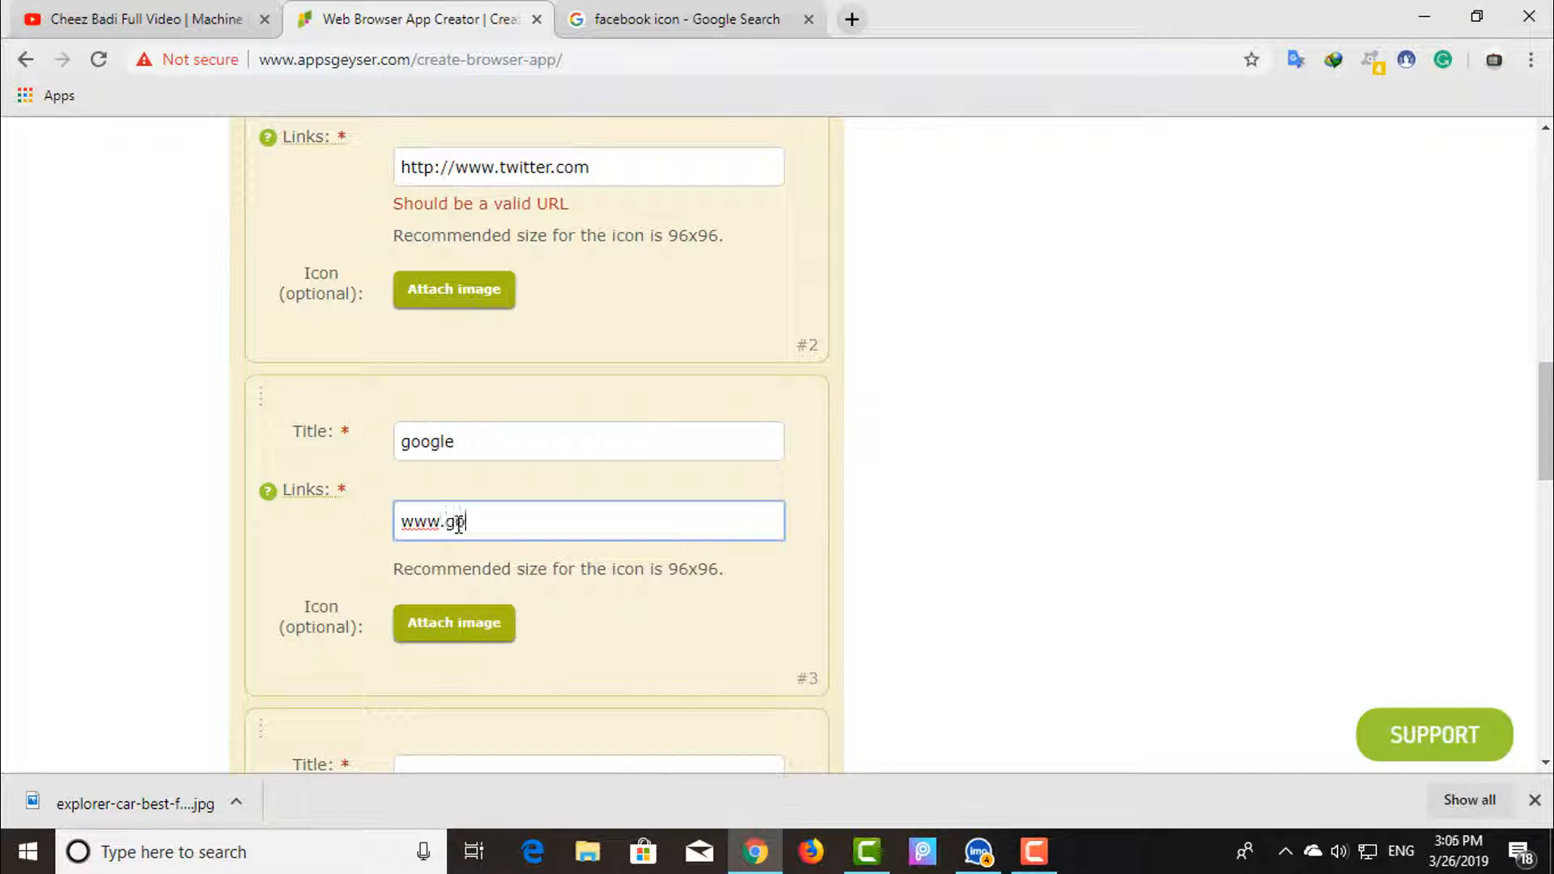
{"action": "type", "text": "ogle.com"}
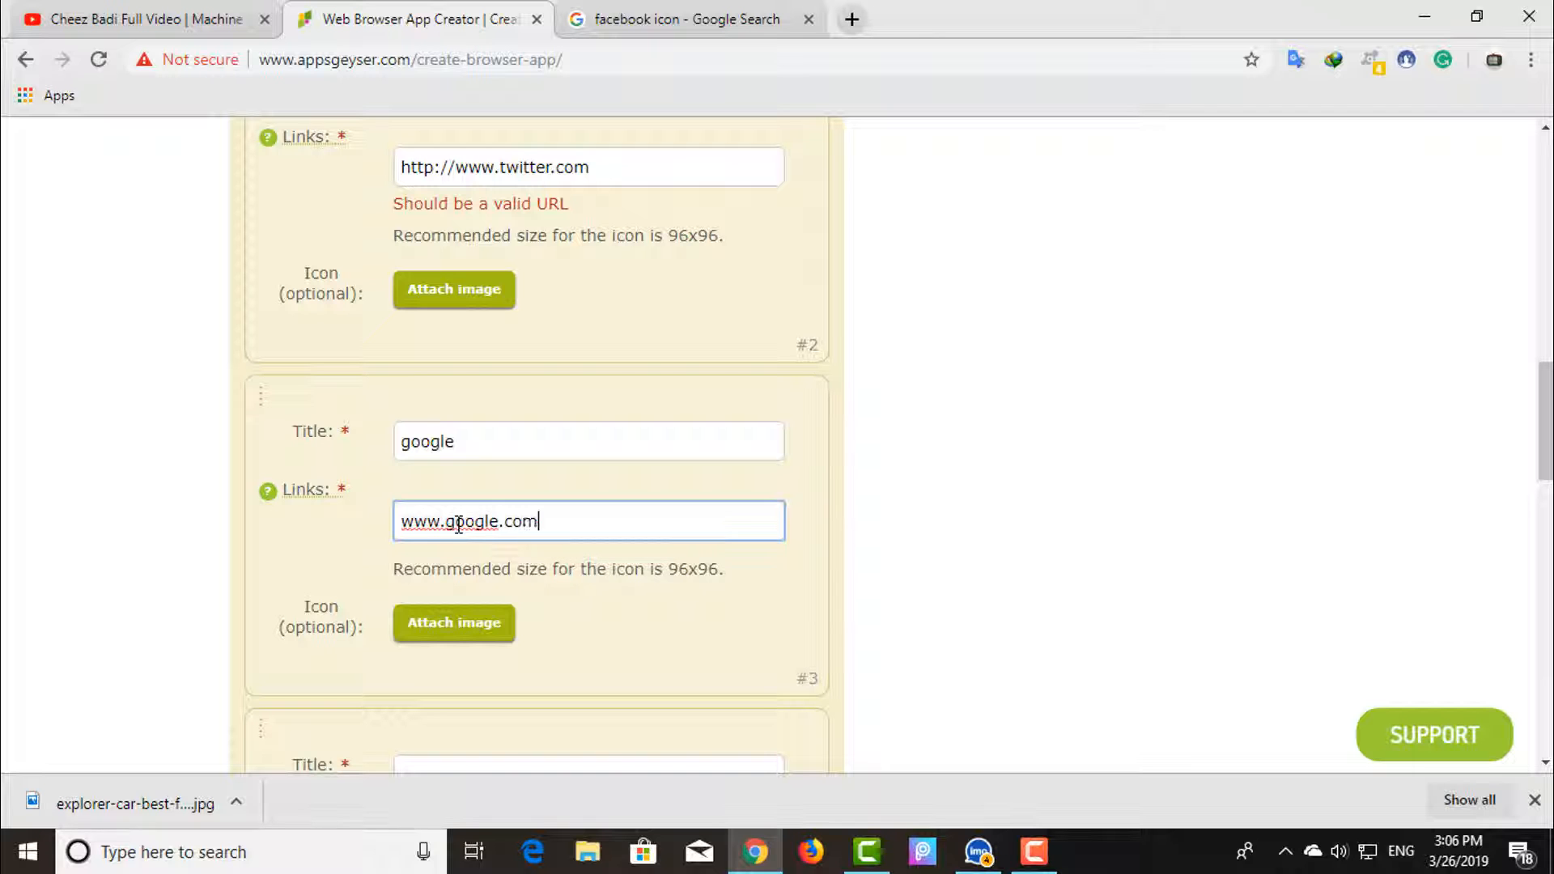
{"action": "scroll", "coordinate": [458, 524], "scroll_direction": "down", "scroll_amount": 4}
{"action": "left_click", "coordinate": [438, 425]}
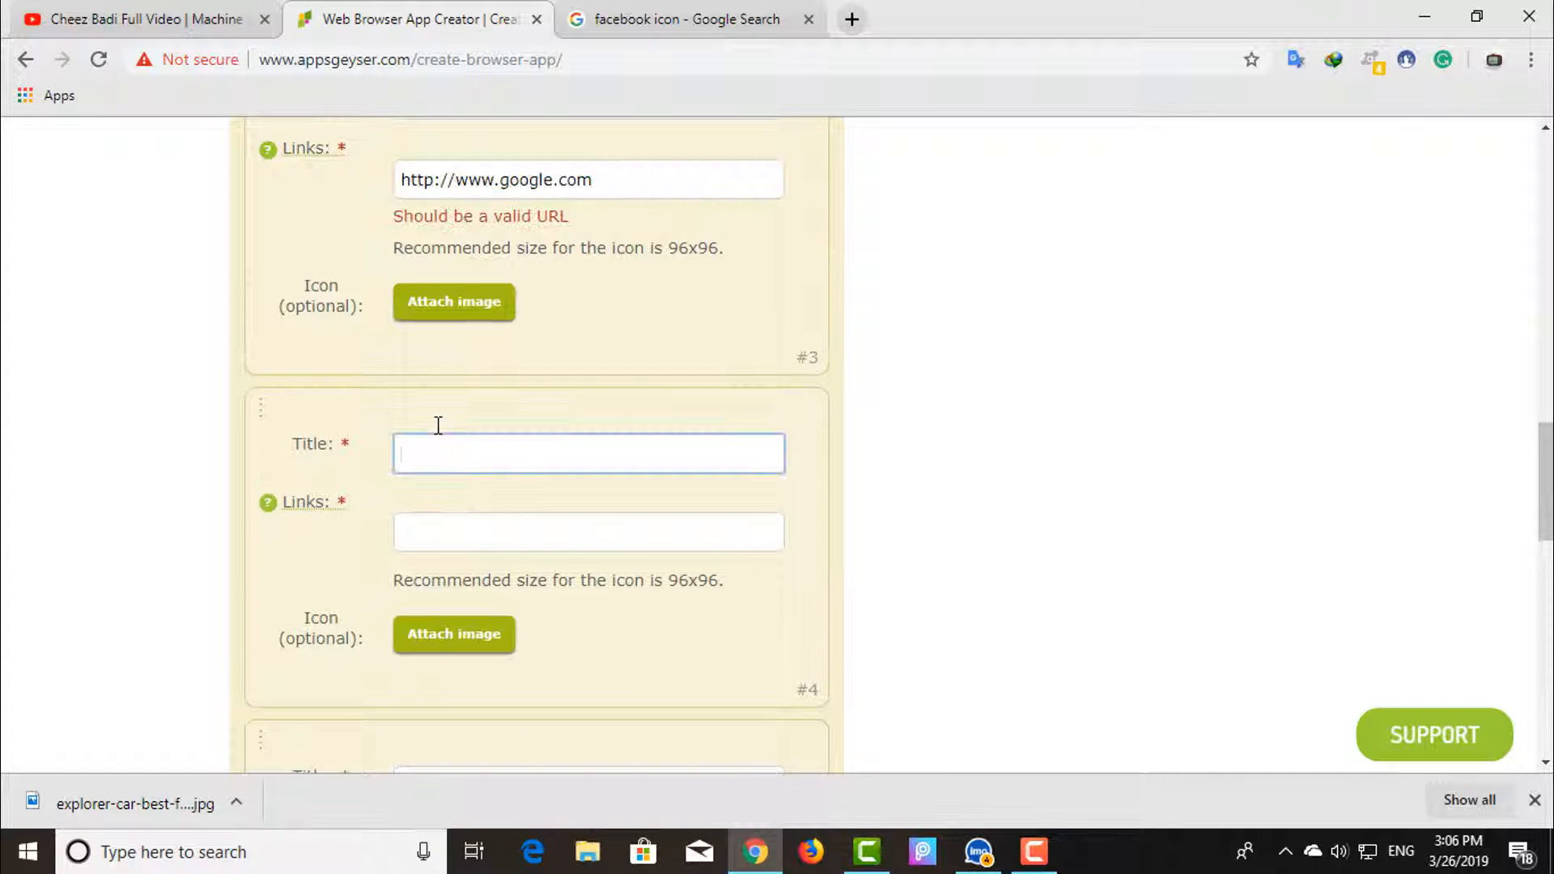
{"action": "type", "text": "youtube"}
{"action": "left_click", "coordinate": [454, 534]}
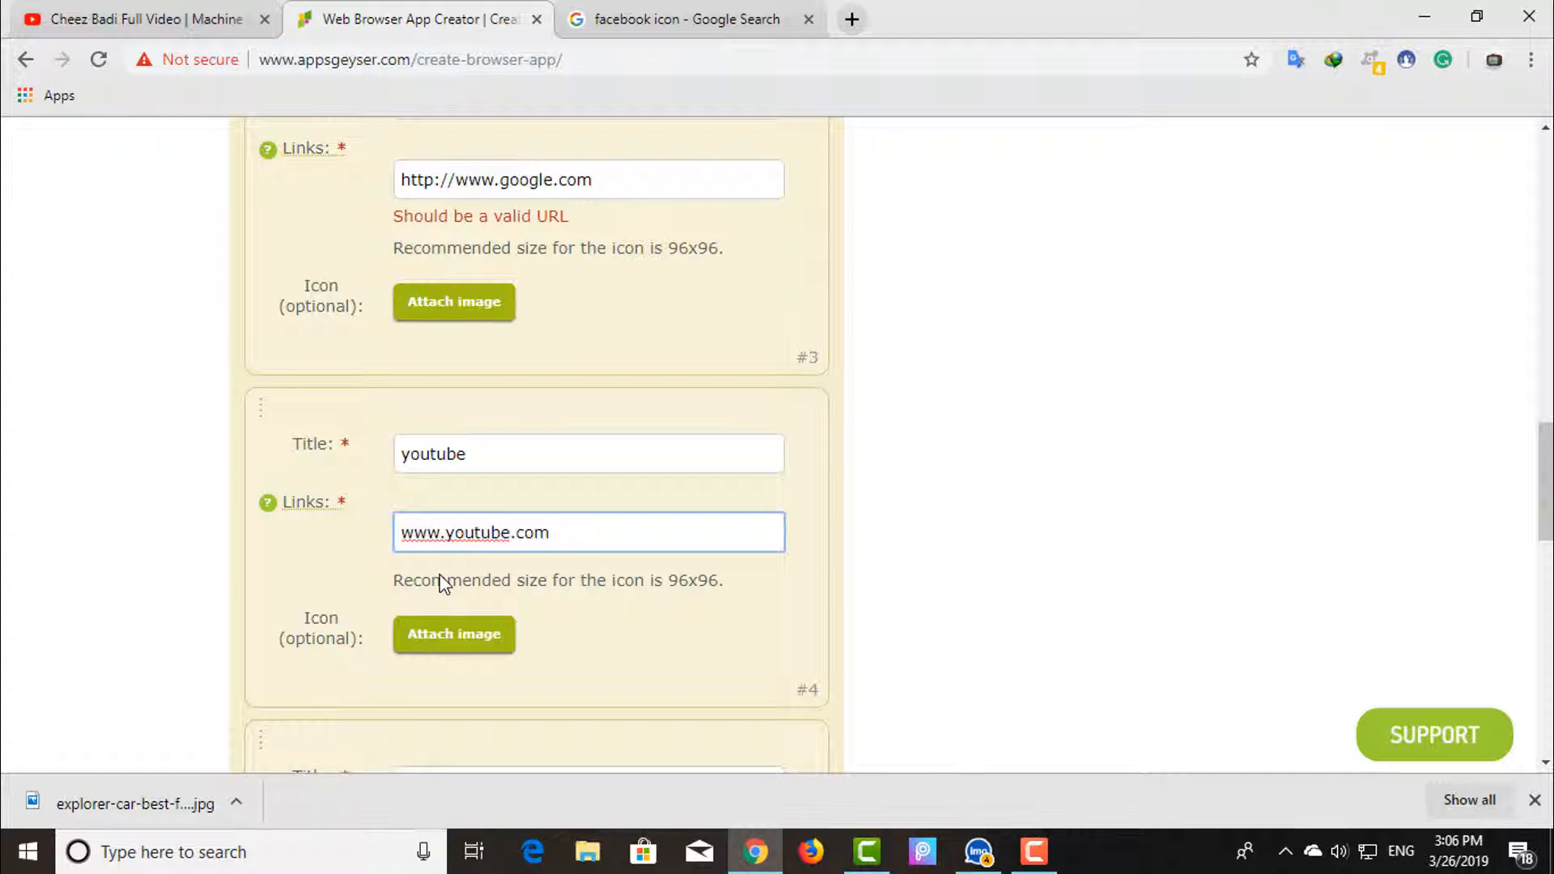
{"action": "scroll", "coordinate": [441, 583], "scroll_direction": "down", "scroll_amount": 3}
{"action": "left_click", "coordinate": [426, 555]}
{"action": "type", "text": "www."}
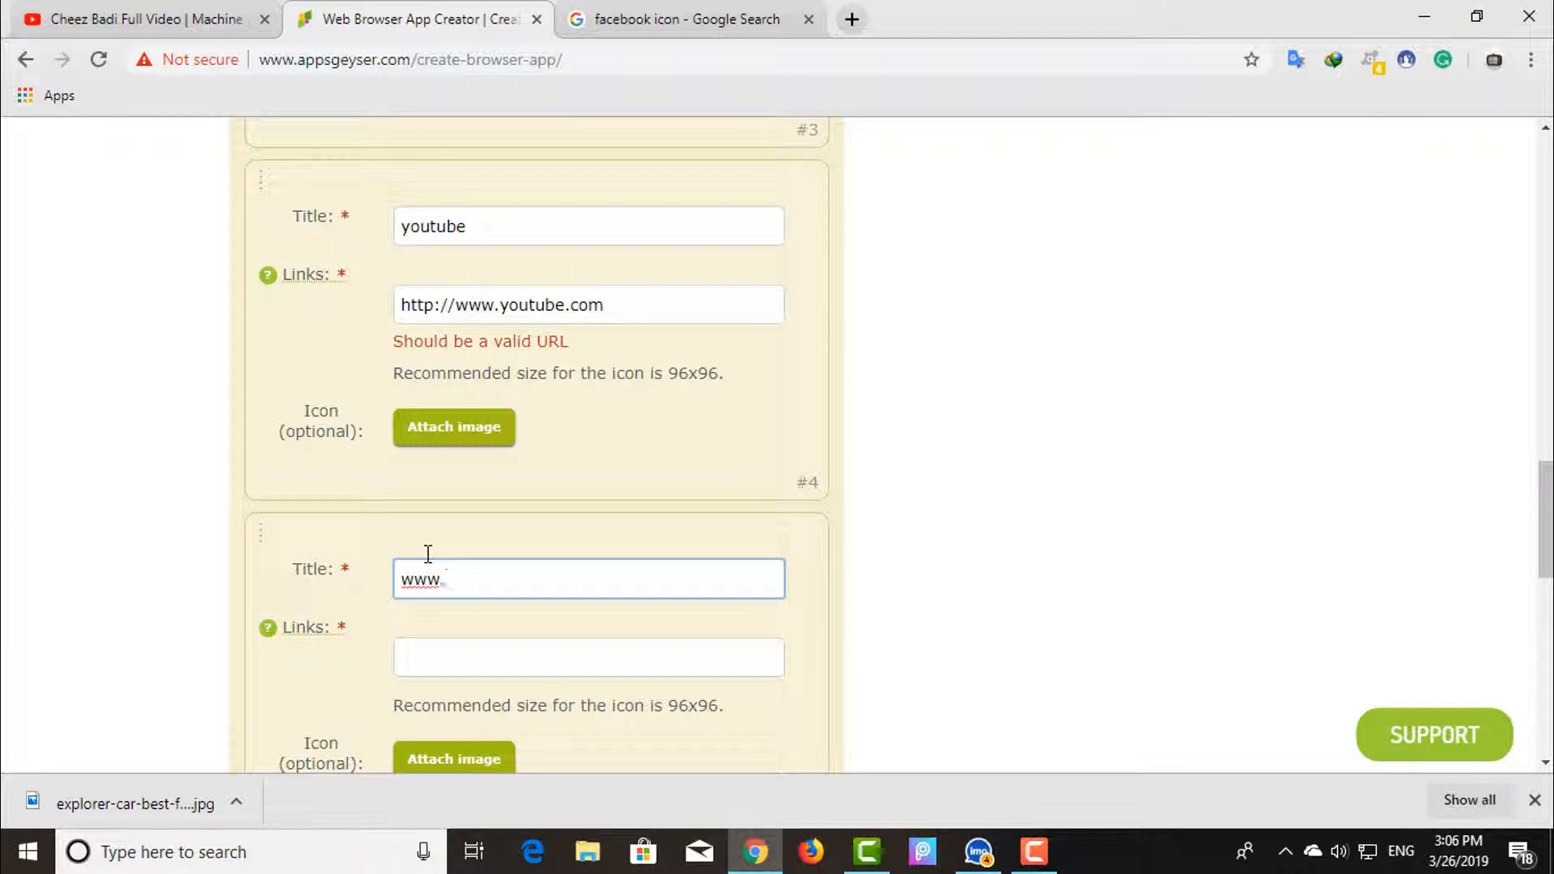
{"action": "scroll", "coordinate": [422, 554], "scroll_direction": "down", "scroll_amount": 3}
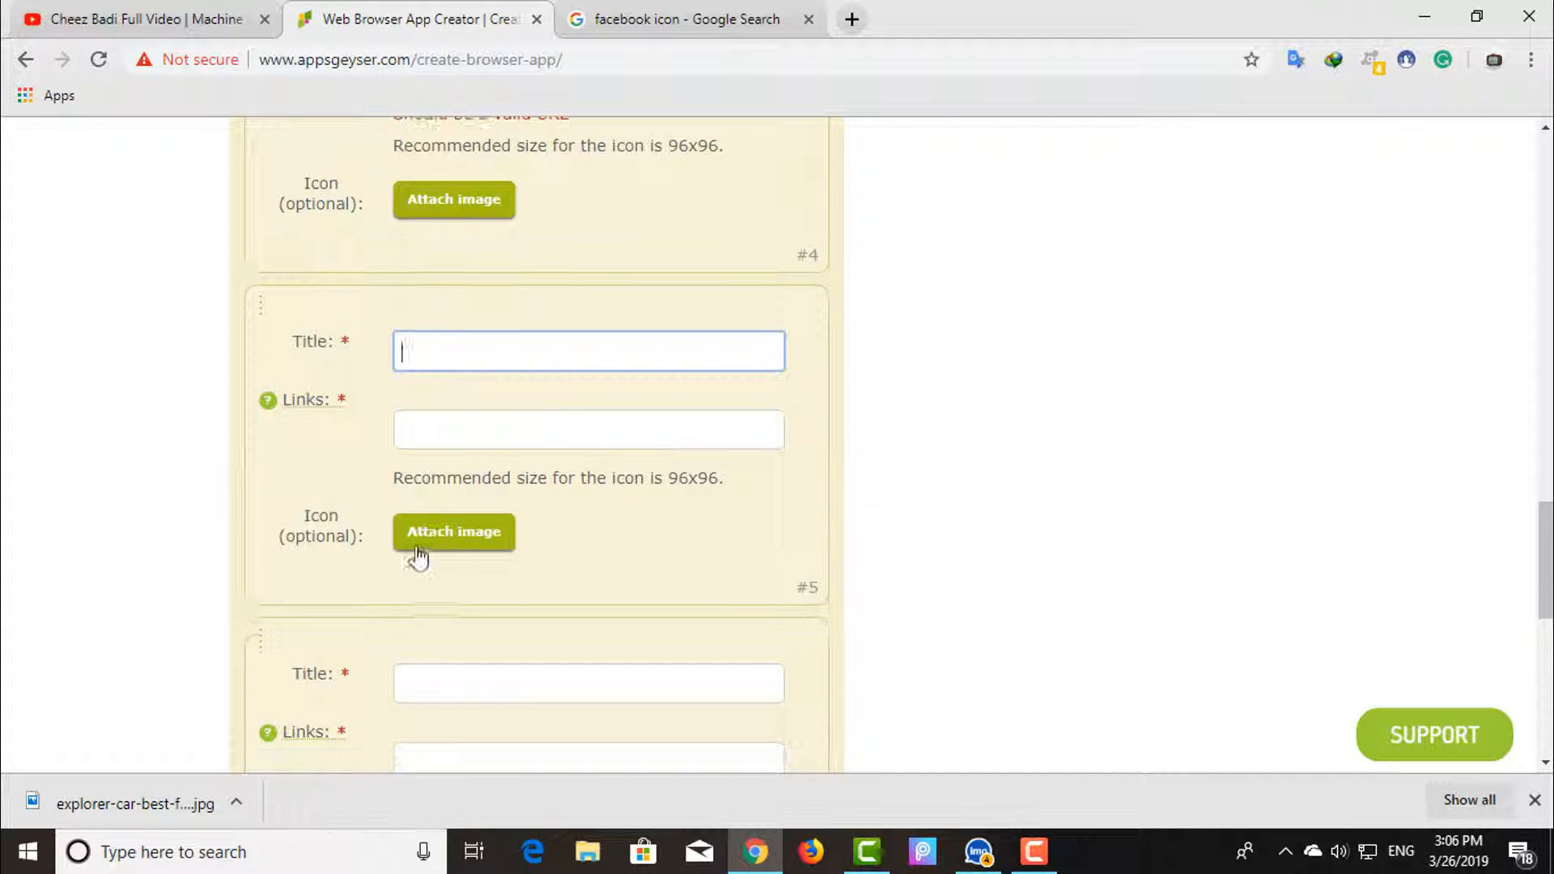
{"action": "left_click", "coordinate": [762, 308]}
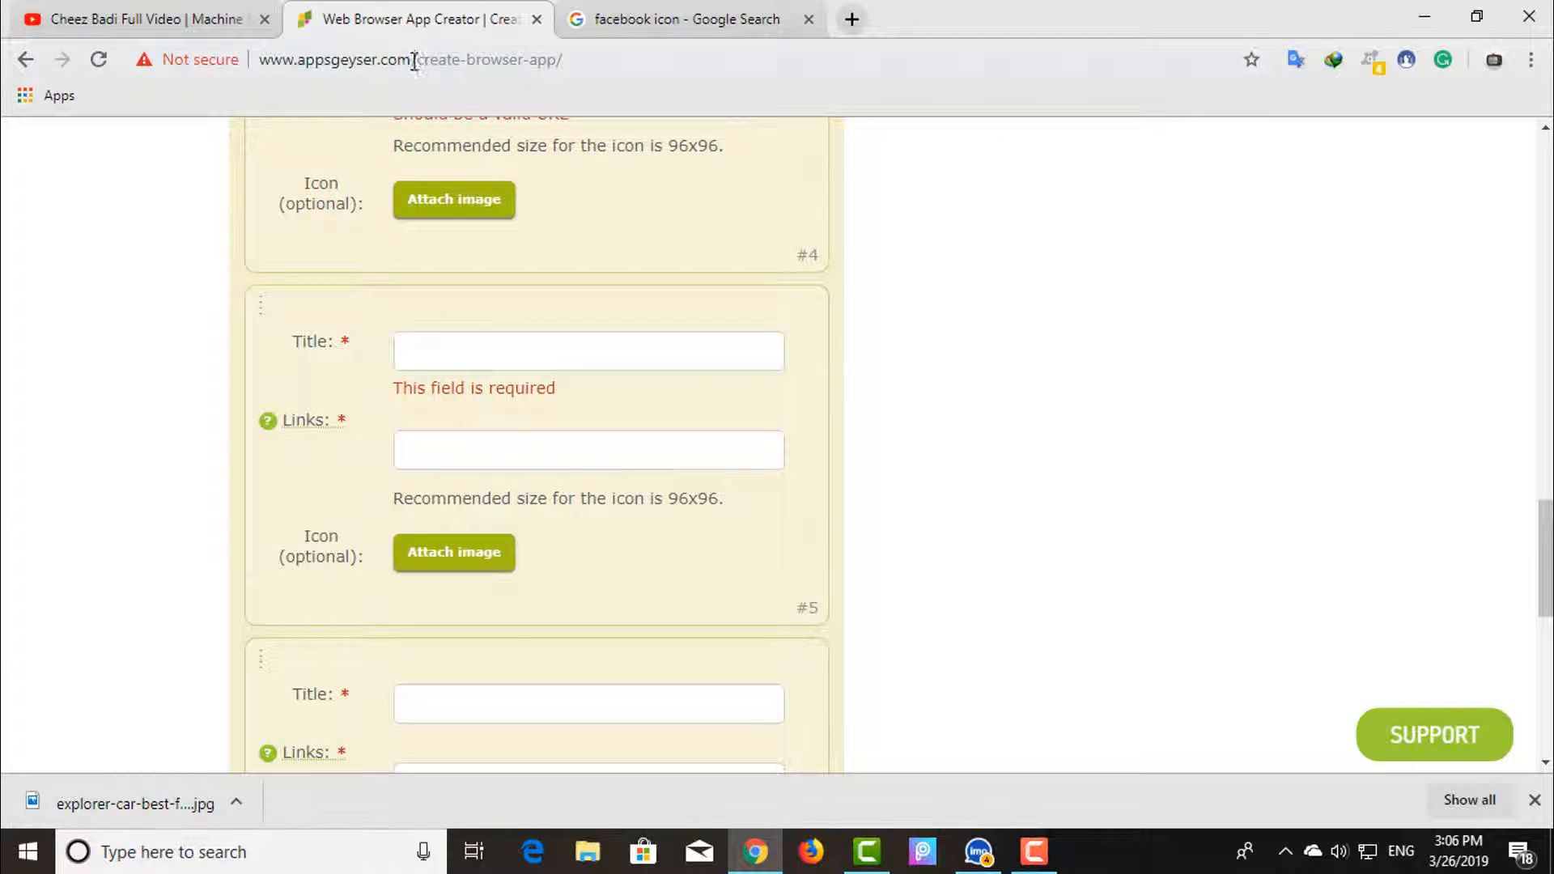
{"action": "left_click_drag", "start_coordinate": [414, 61], "coordinate": [261, 63]}
{"action": "right_click", "coordinate": [264, 62]}
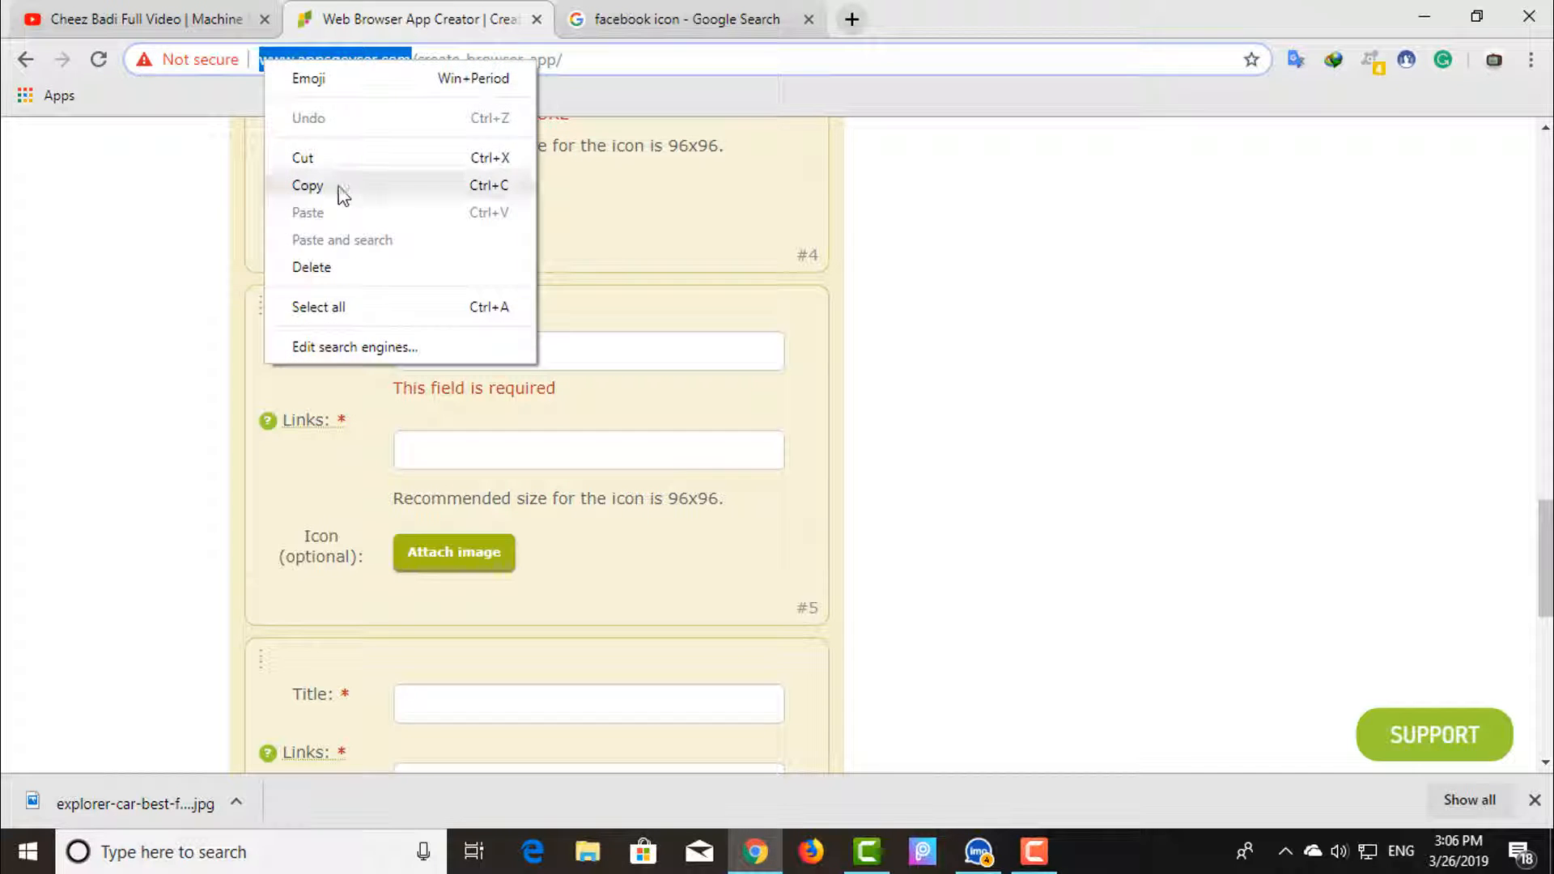
{"action": "left_click", "coordinate": [335, 186]}
{"action": "left_click", "coordinate": [448, 445]}
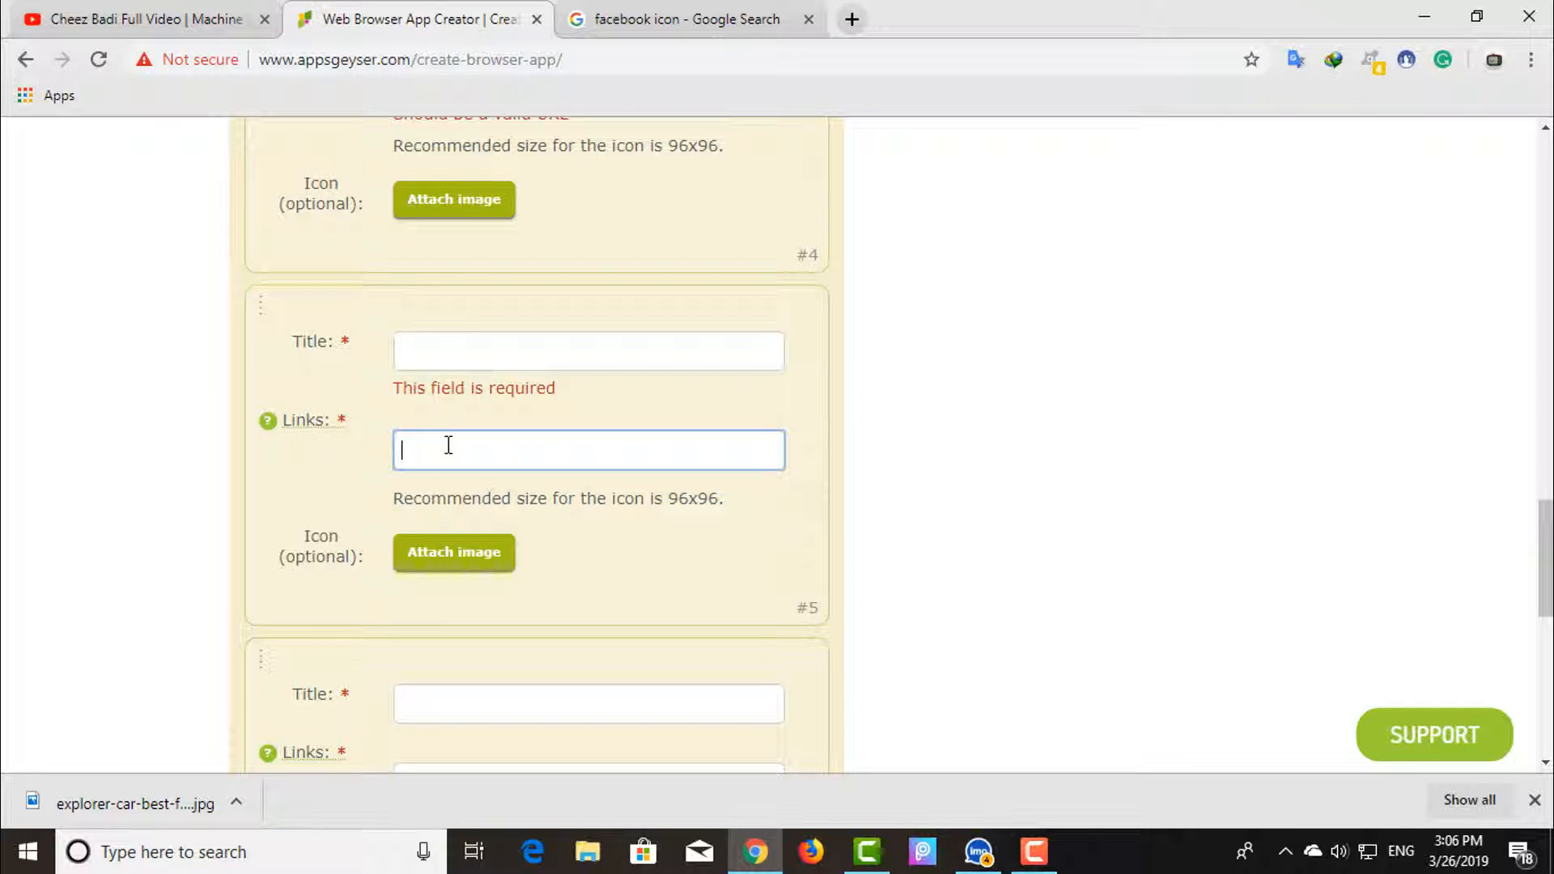
{"action": "key", "text": "ctrl+v"}
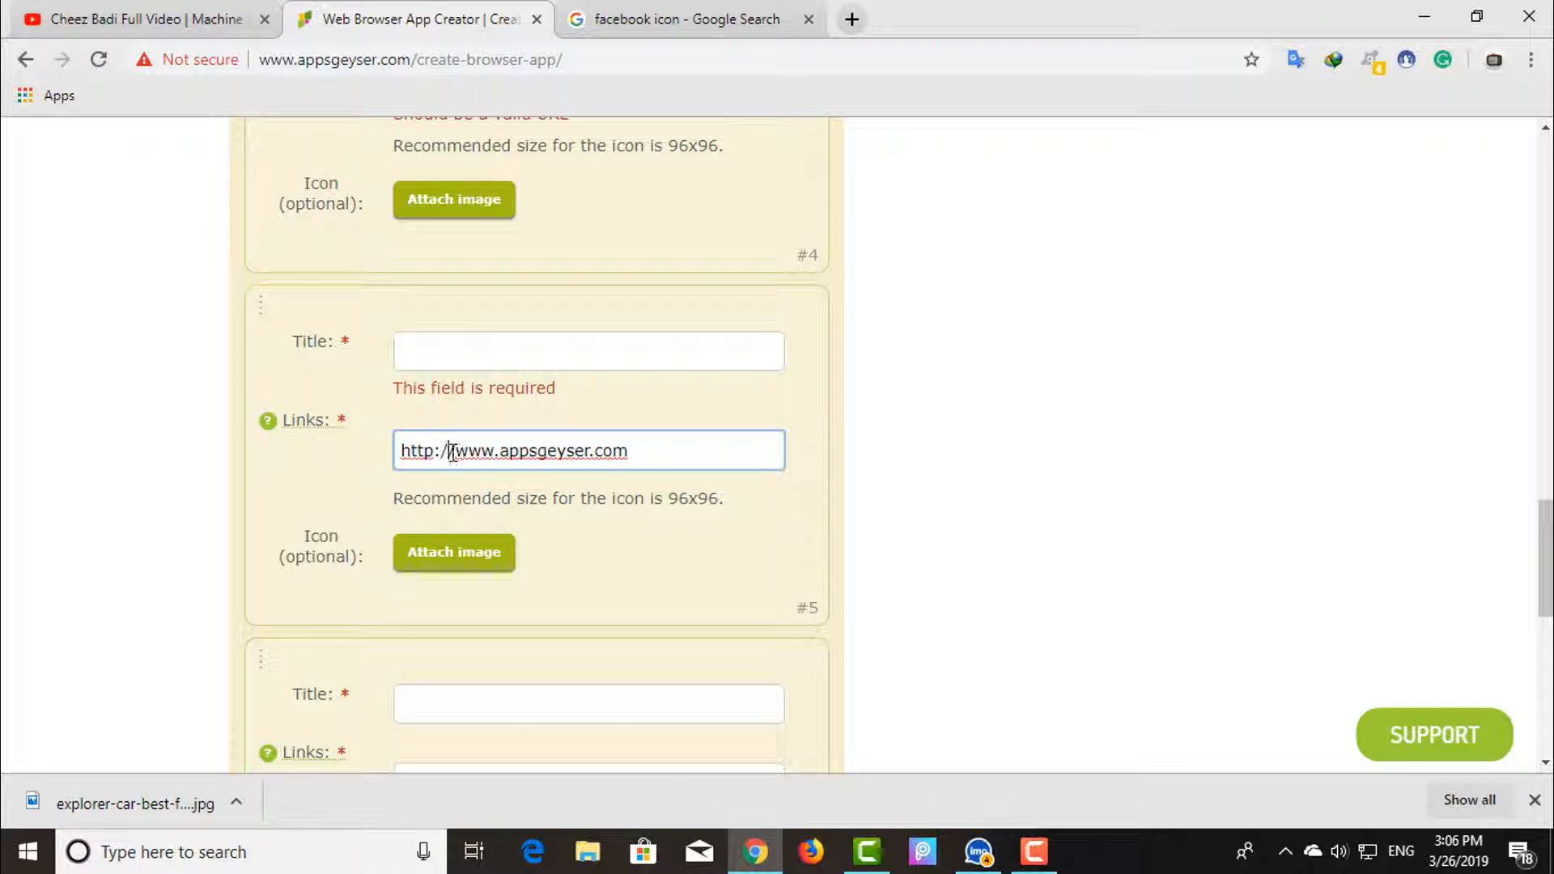
{"action": "left_click", "coordinate": [454, 451]}
{"action": "key", "text": "BackSpace"}
{"action": "key", "text": "BackSpace"}
{"action": "key", "text": "BackSpace"}
{"action": "key", "text": "BackSpace"}
{"action": "key", "text": "BackSpace"}
{"action": "key", "text": "BackSpace"}
{"action": "key", "text": "BackSpace"}
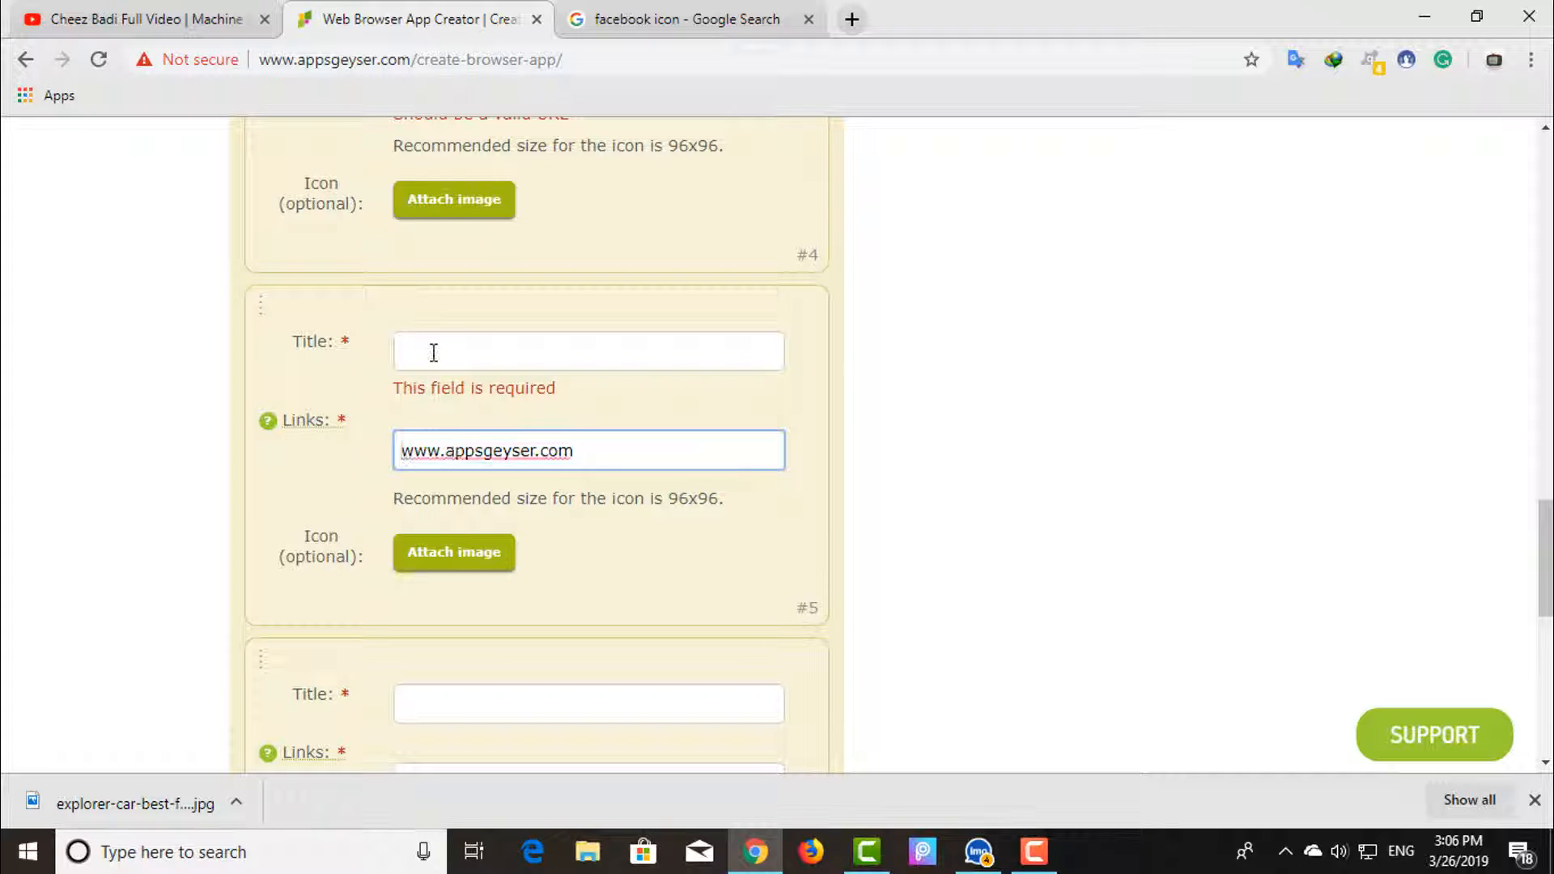
{"action": "left_click", "coordinate": [433, 353]}
{"action": "type", "text": "appsgeyser"}
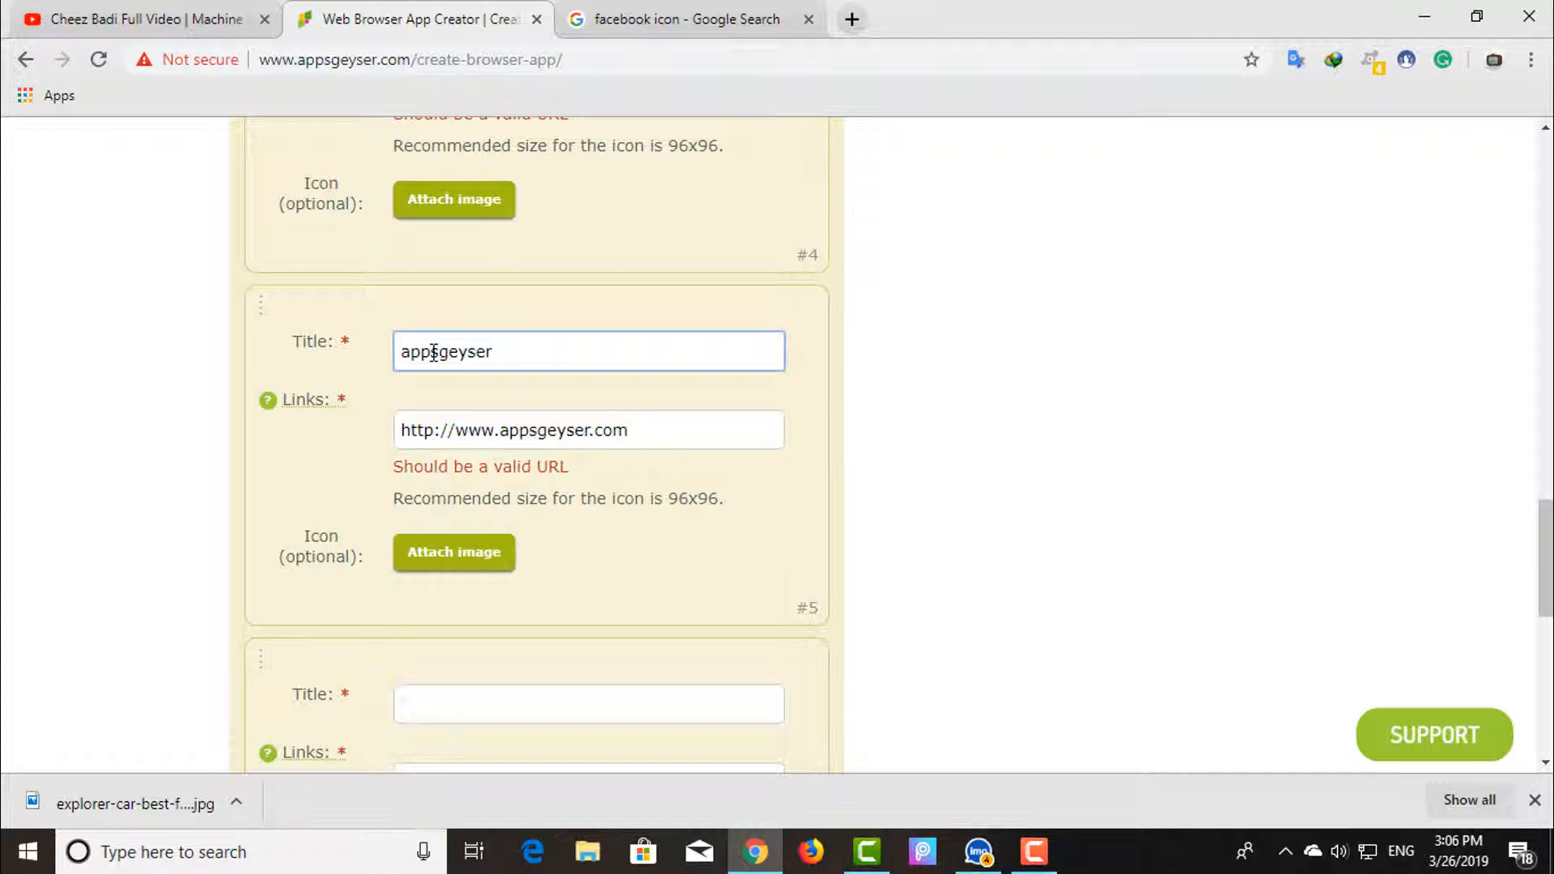
{"action": "scroll", "coordinate": [433, 353], "scroll_direction": "down", "scroll_amount": 4}
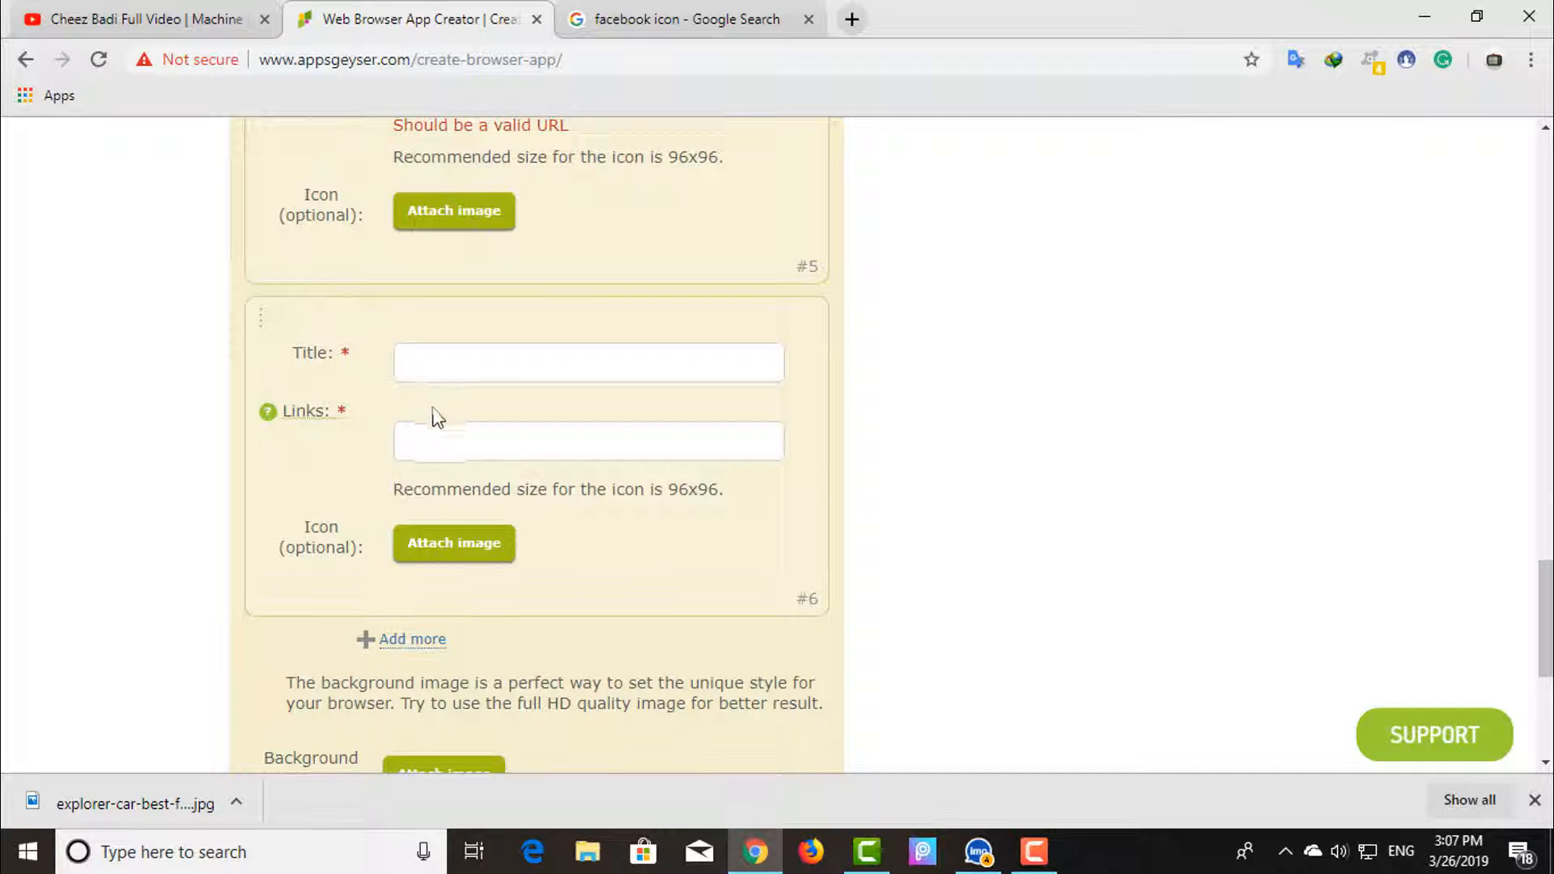
{"action": "left_click", "coordinate": [410, 353]}
{"action": "left_click", "coordinate": [680, 19]}
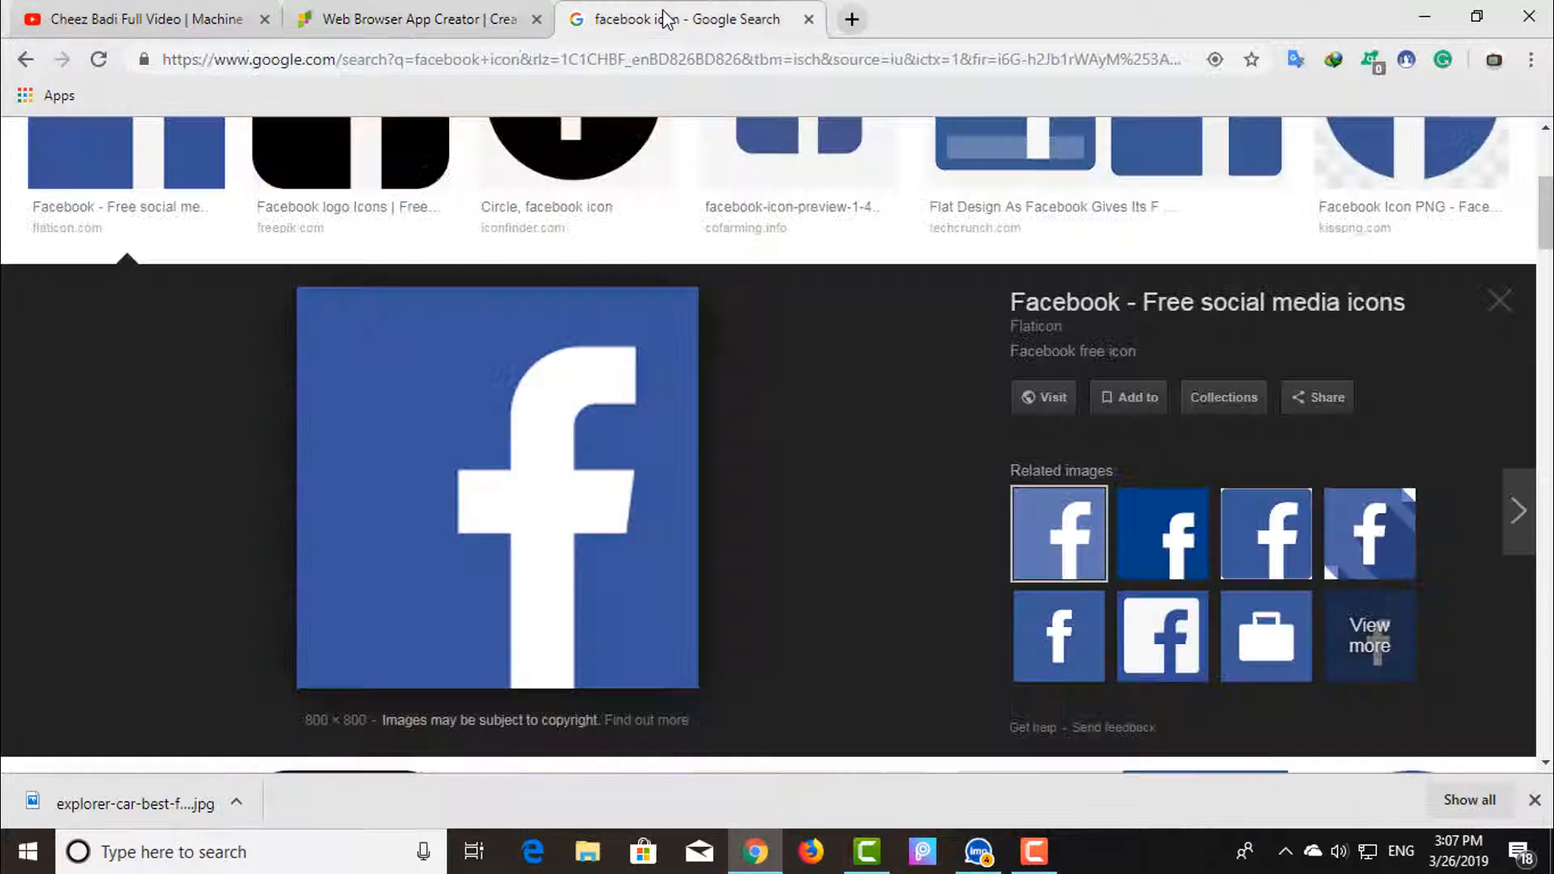
{"action": "scroll", "coordinate": [362, 242], "scroll_direction": "up", "scroll_amount": 5}
{"action": "triple_click", "coordinate": [362, 160]}
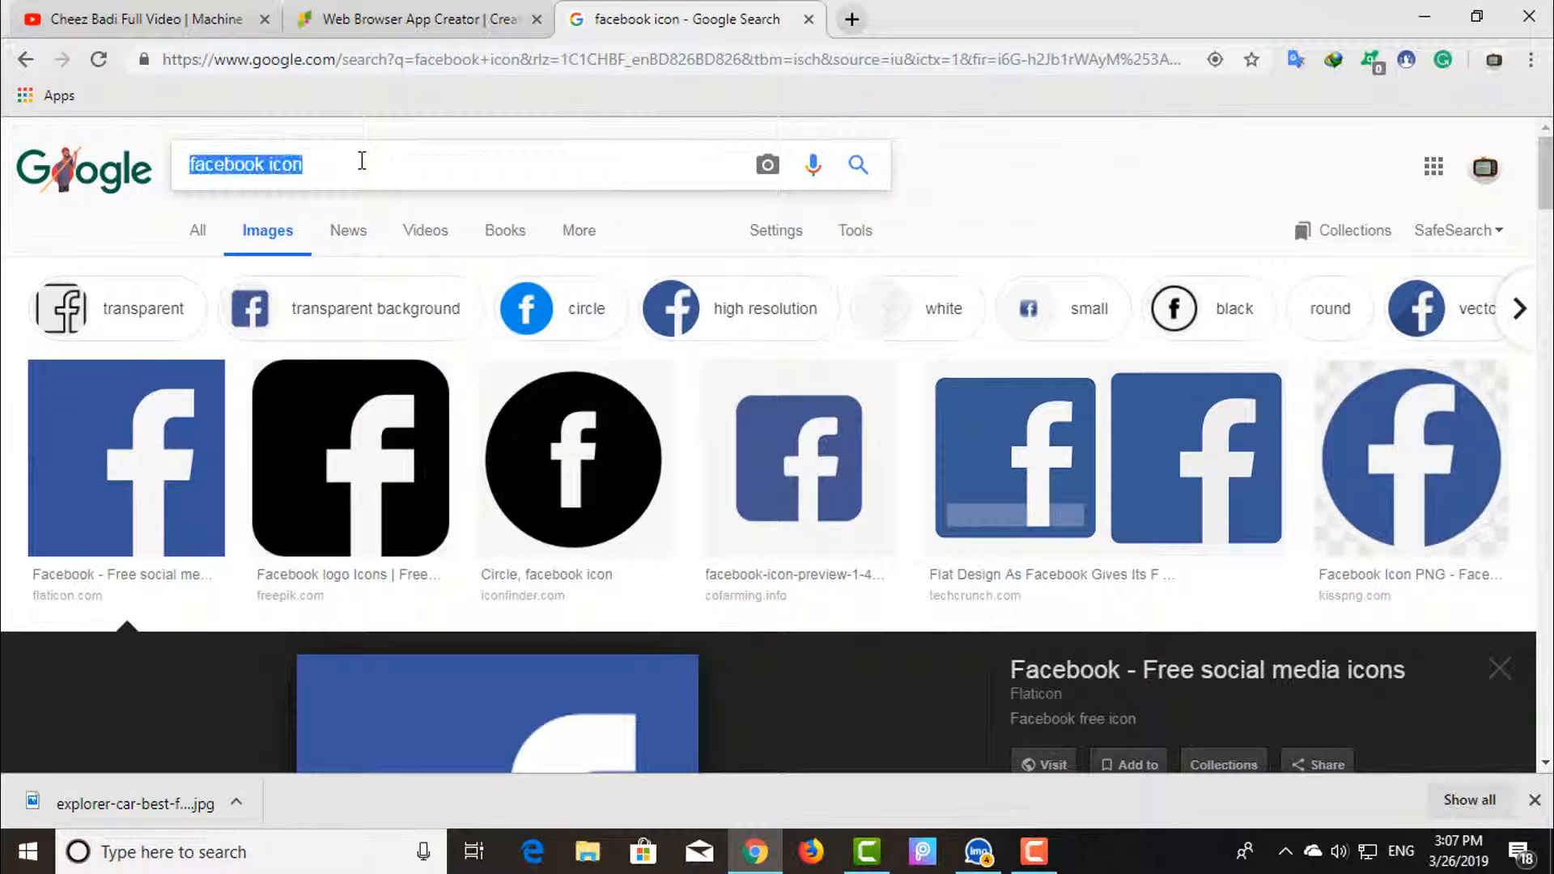
{"action": "key", "text": "BackSpace"}
{"action": "left_click", "coordinate": [413, 19]}
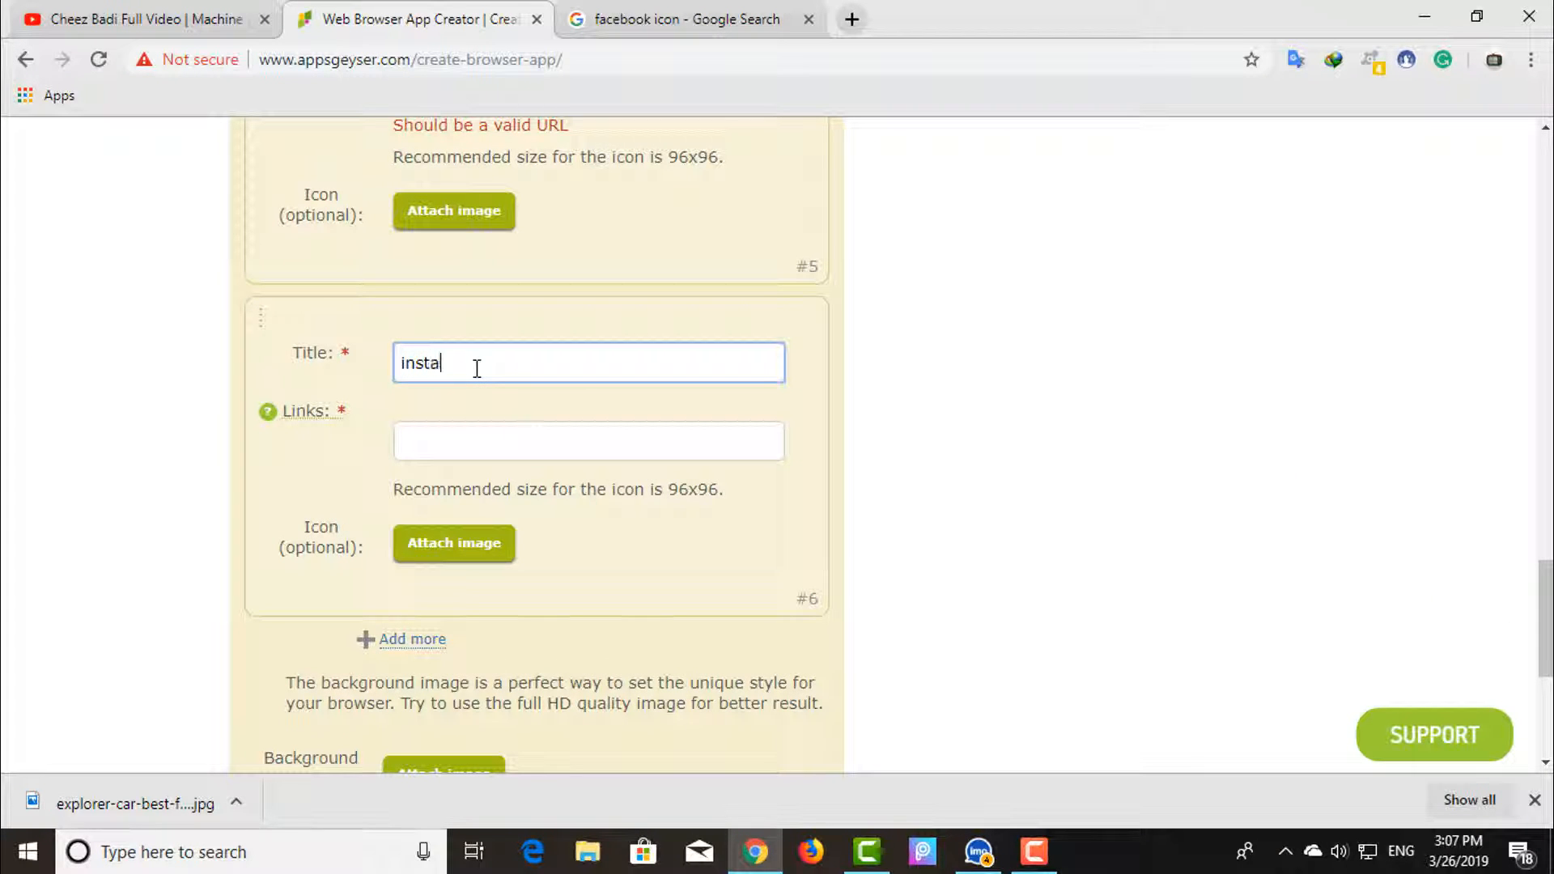
{"action": "left_click", "coordinate": [571, 455]}
{"action": "type", "text": "www"}
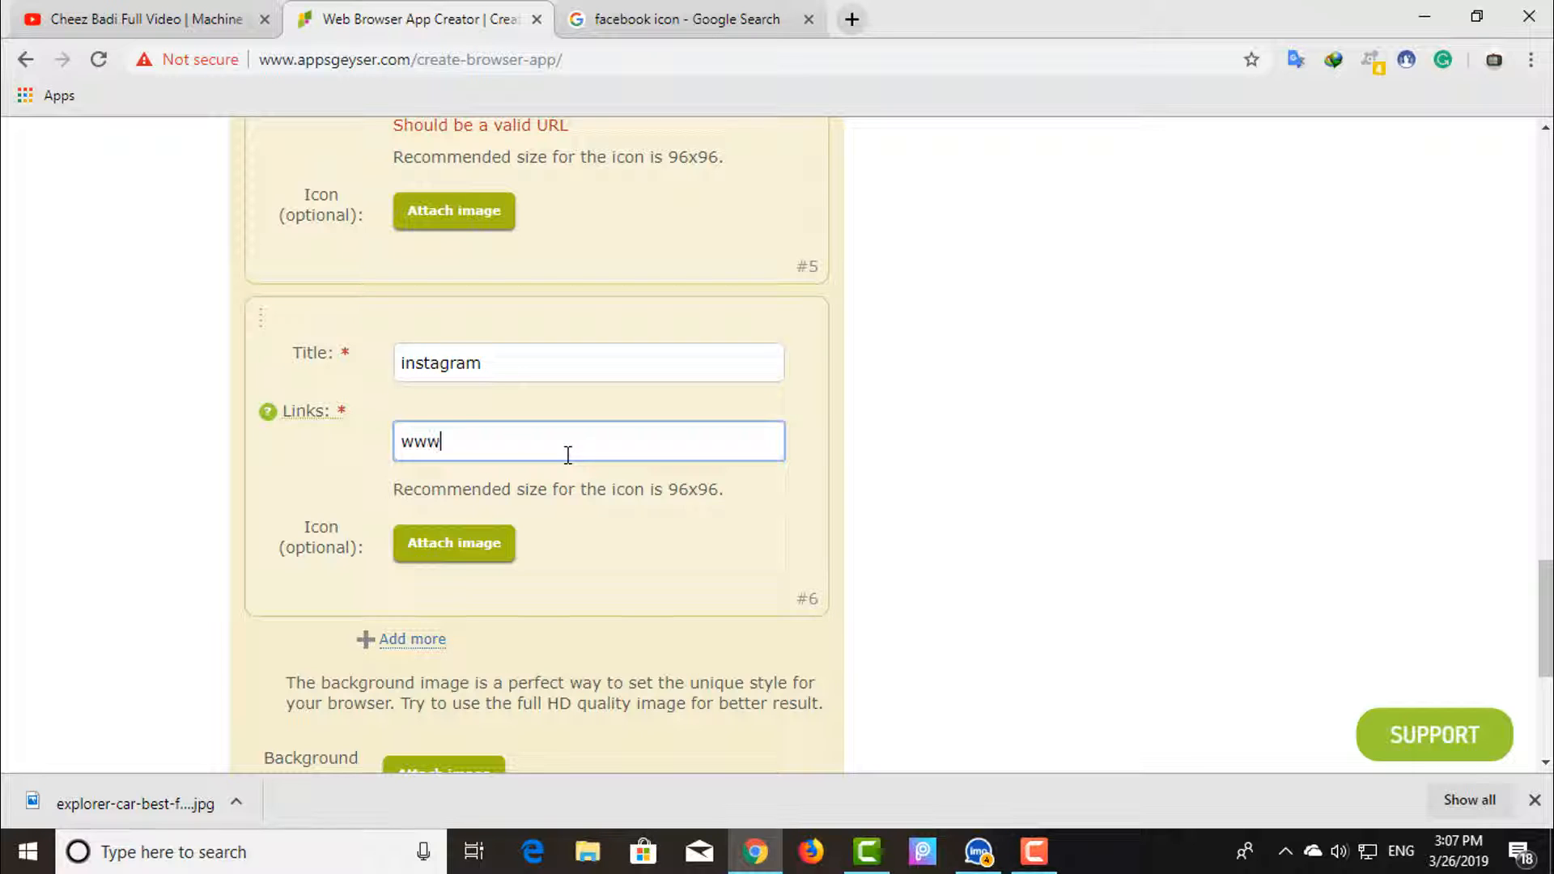
{"action": "type", "text": ".instagram"}
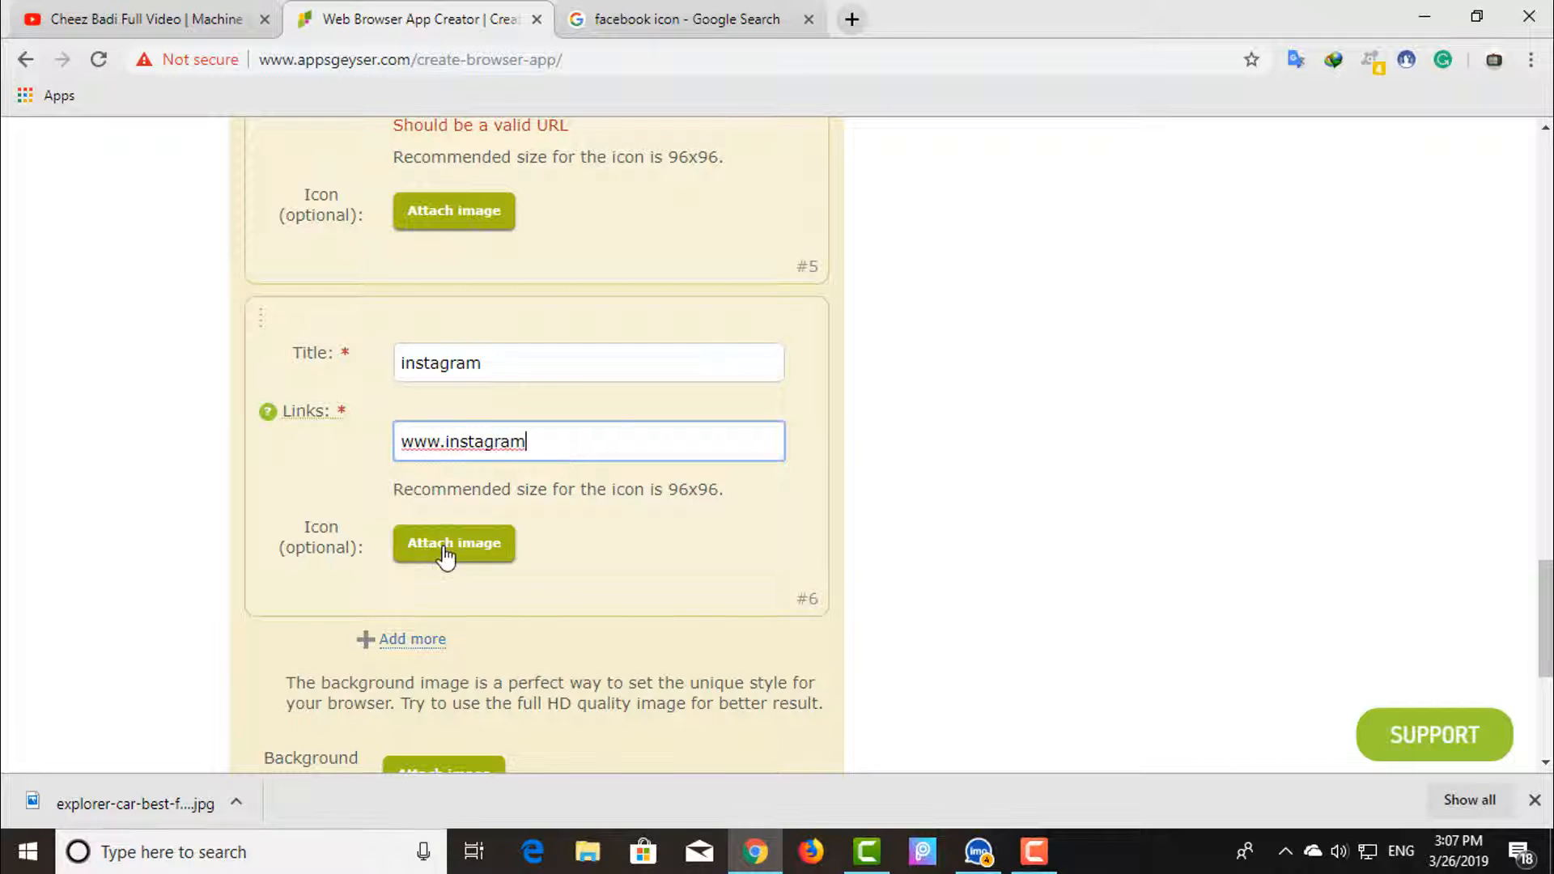
{"action": "scroll", "coordinate": [441, 542], "scroll_direction": "up", "scroll_amount": 20}
{"action": "scroll", "coordinate": [437, 550], "scroll_direction": "down", "scroll_amount": 2}
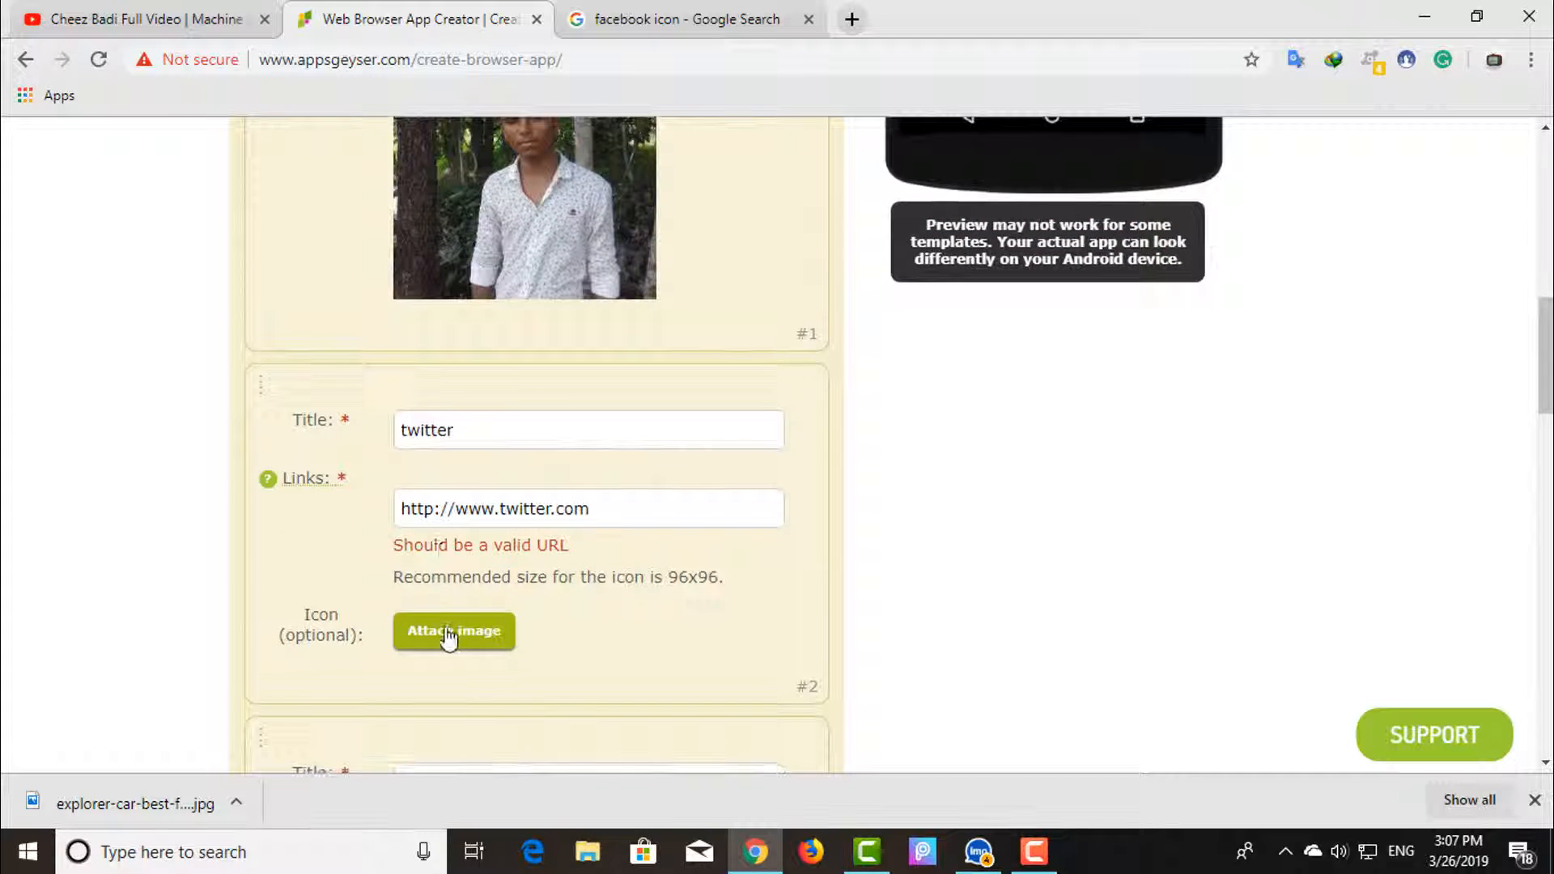
{"action": "left_click", "coordinate": [450, 630]}
{"action": "double_click", "coordinate": [550, 372]}
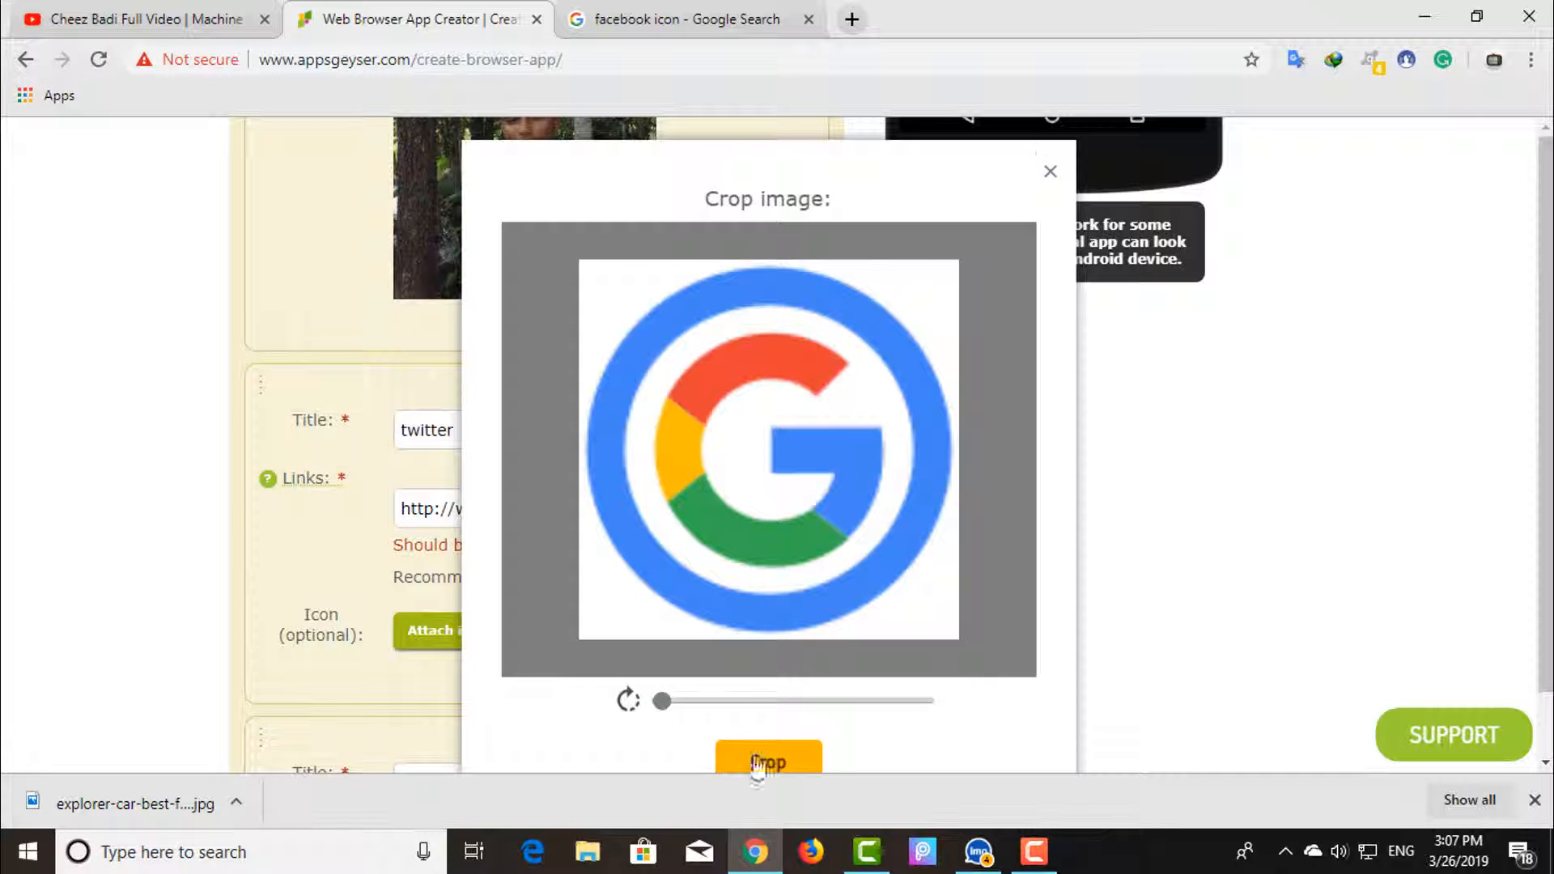
{"action": "left_click", "coordinate": [1050, 171]}
Attach the white-on-blue Twitter bird image from All Photo as the twitter bookmark's icon, confirming its crop
{"action": "left_click", "coordinate": [475, 645]}
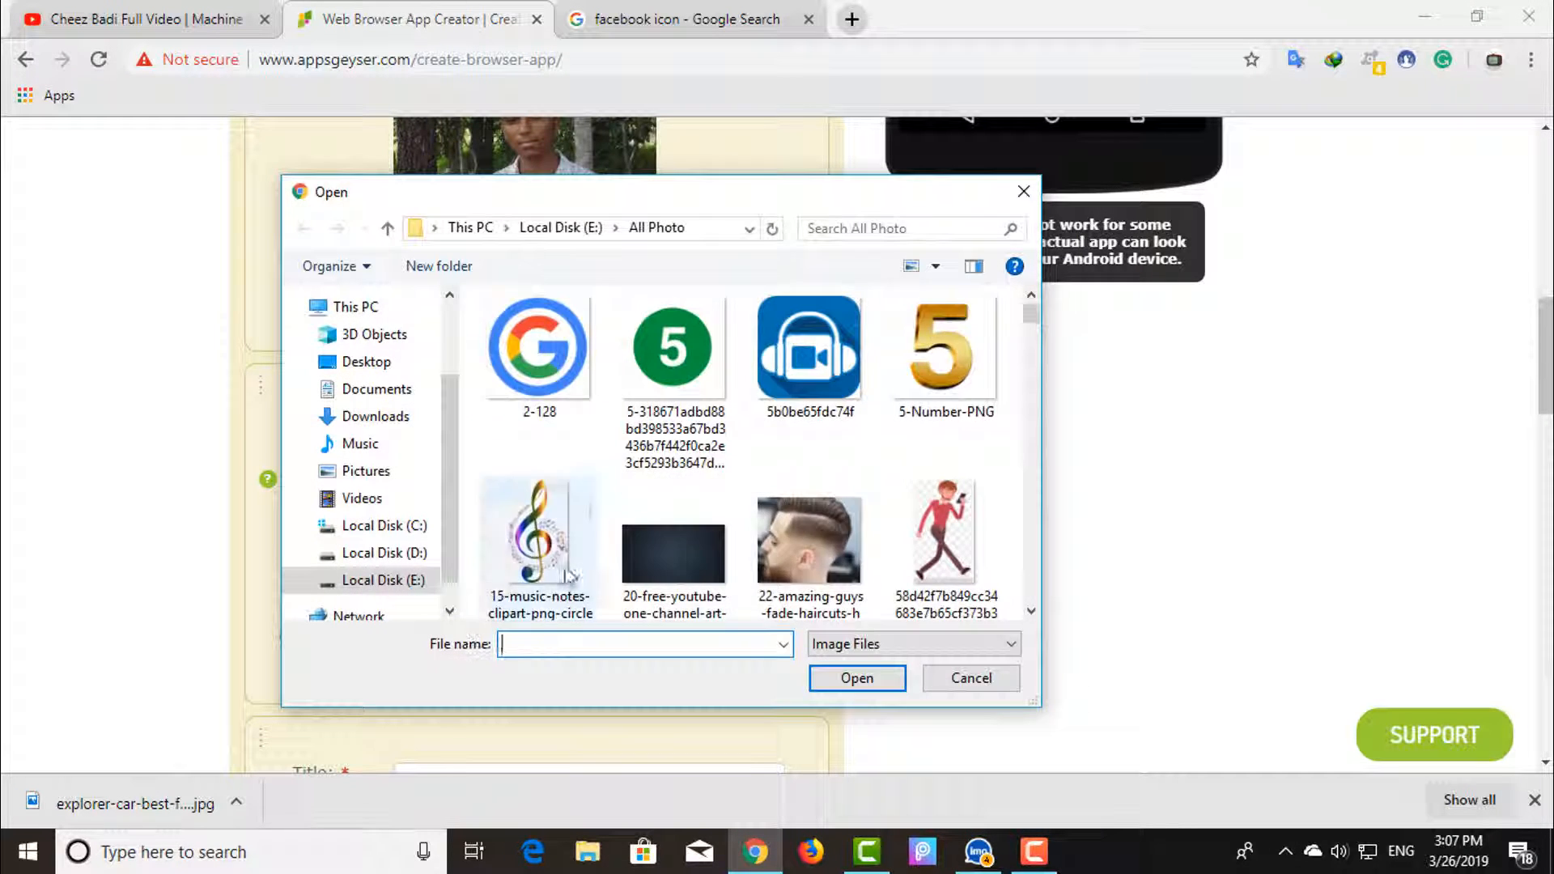
{"action": "scroll", "coordinate": [640, 495], "scroll_direction": "down", "scroll_amount": 10}
{"action": "scroll", "coordinate": [639, 496], "scroll_direction": "down", "scroll_amount": 5}
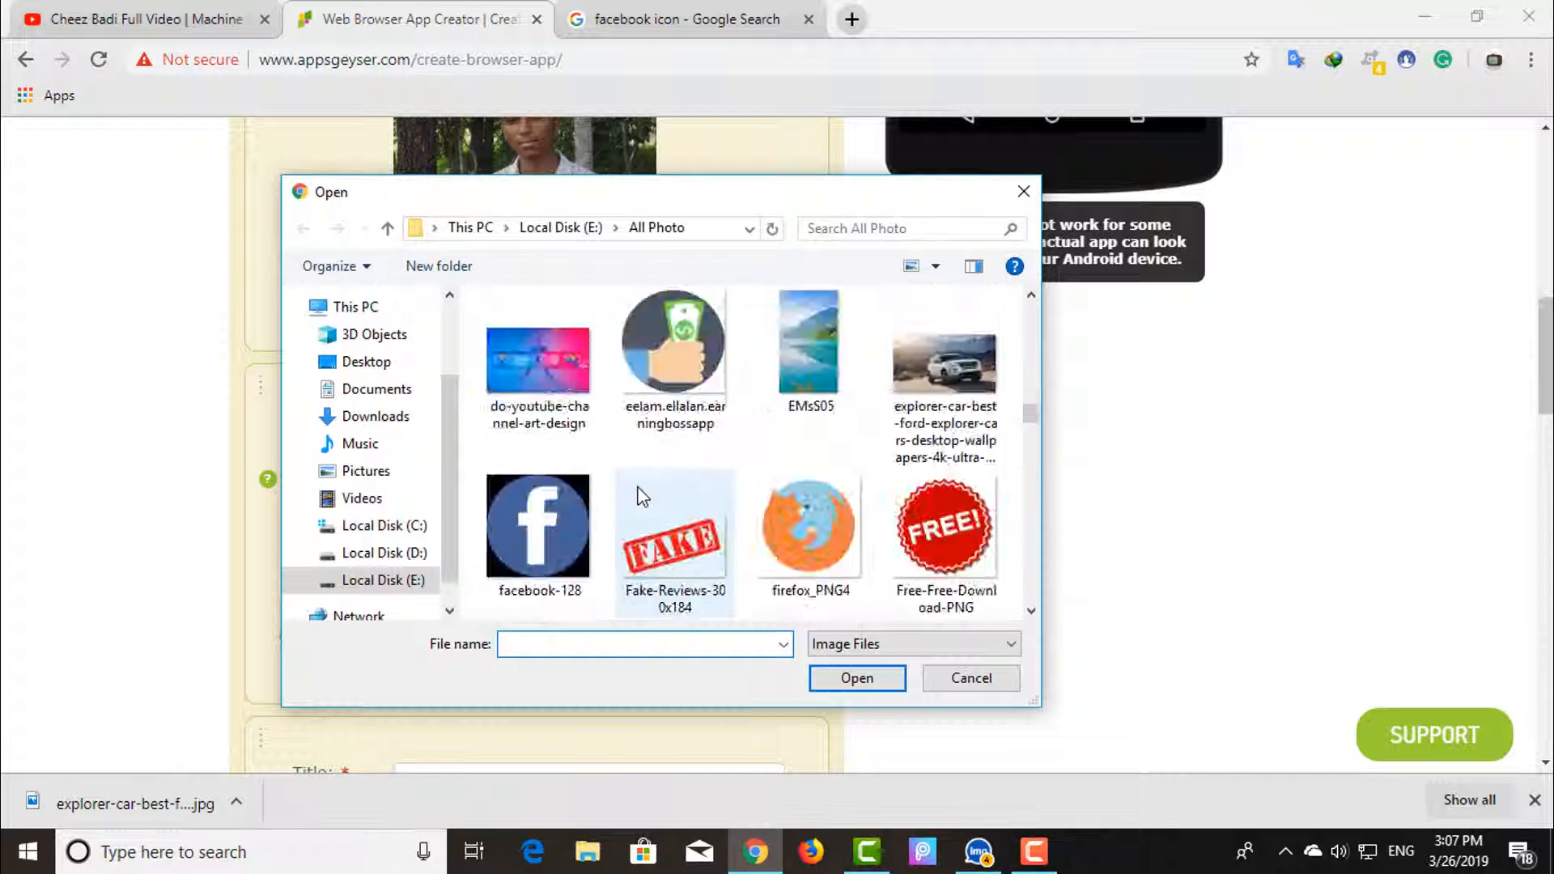
{"action": "scroll", "coordinate": [640, 495], "scroll_direction": "up", "scroll_amount": 4}
{"action": "double_click", "coordinate": [809, 526]}
{"action": "left_click", "coordinate": [769, 761]}
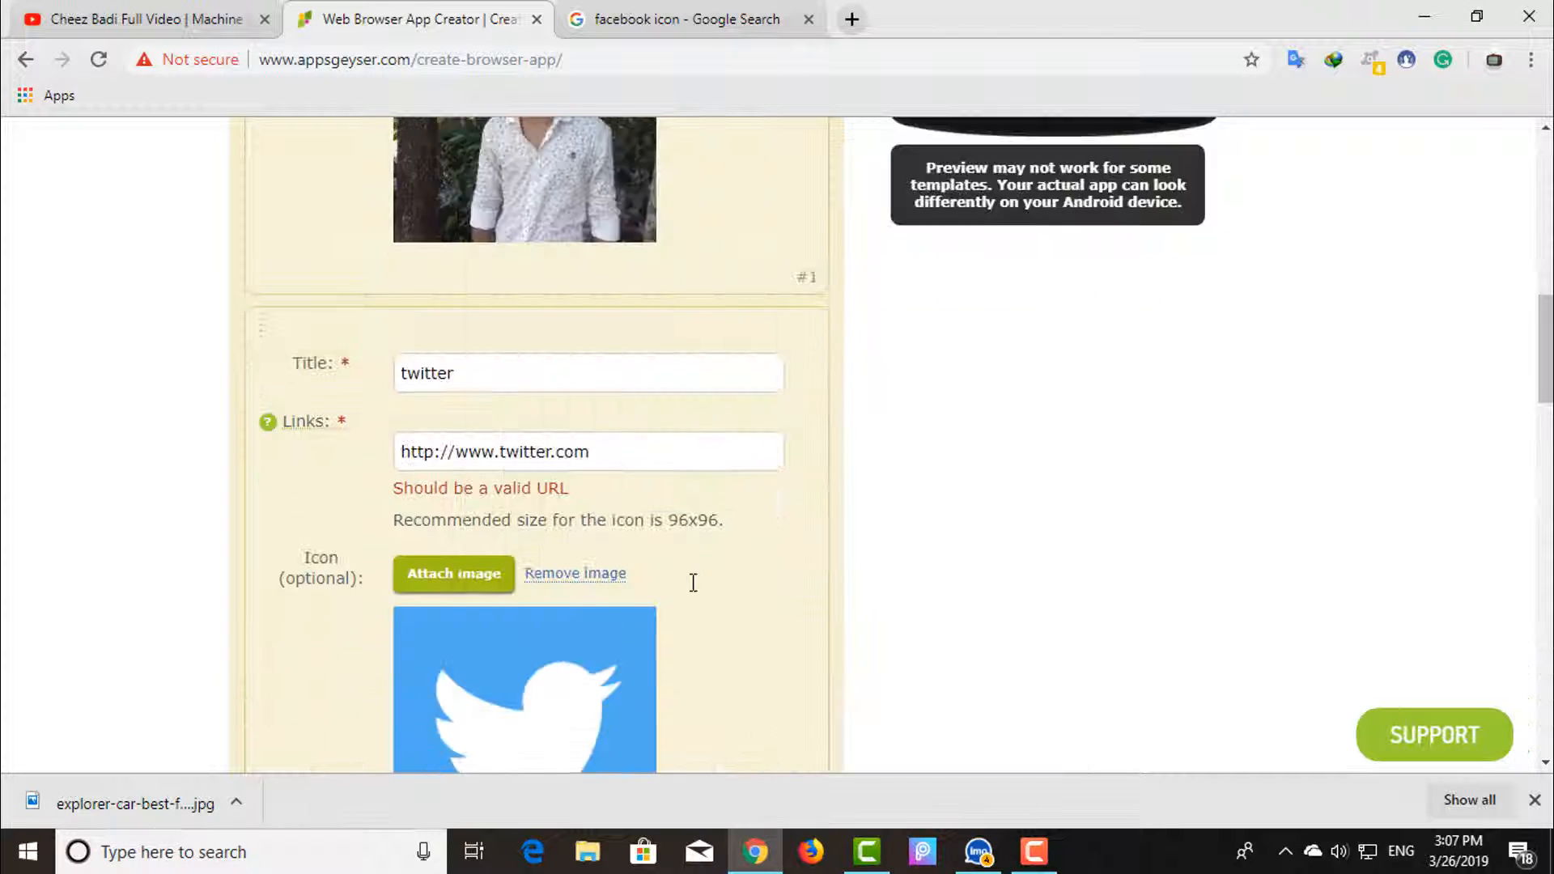
Attach the Google logo image 2-128 from All Photo as the google bookmark's icon, confirming its crop
{"action": "scroll", "coordinate": [693, 583], "scroll_direction": "down", "scroll_amount": 6}
{"action": "left_click", "coordinate": [475, 469]}
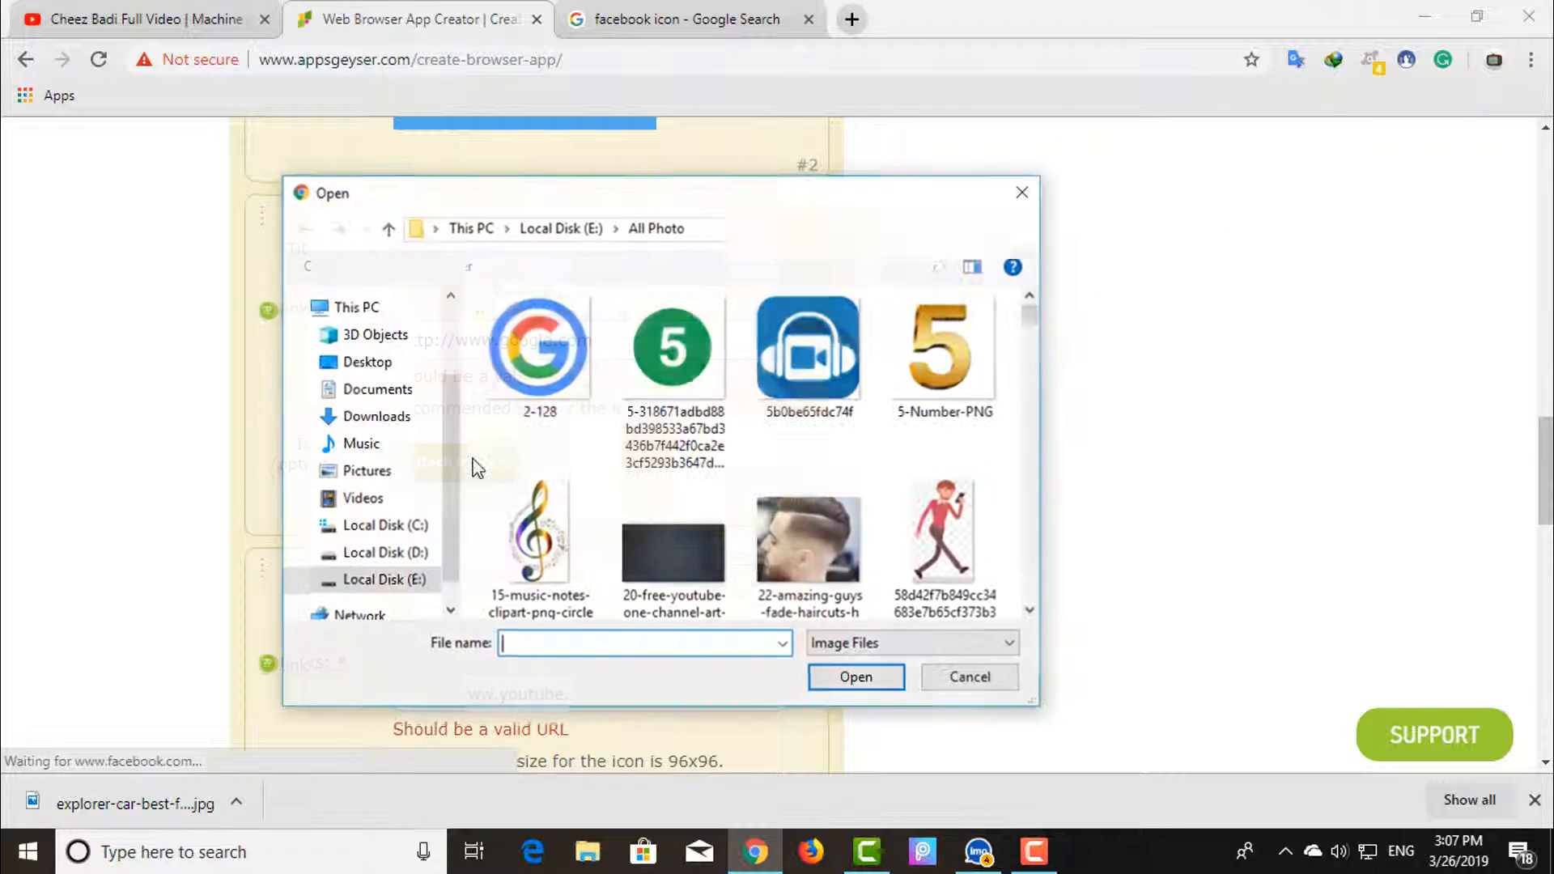
{"action": "double_click", "coordinate": [552, 353]}
{"action": "left_click", "coordinate": [757, 761]}
Attach the red YouTube play-button logo from All Photo as the youtube bookmark's icon, confirming its crop
{"action": "scroll", "coordinate": [647, 555], "scroll_direction": "down", "scroll_amount": 5}
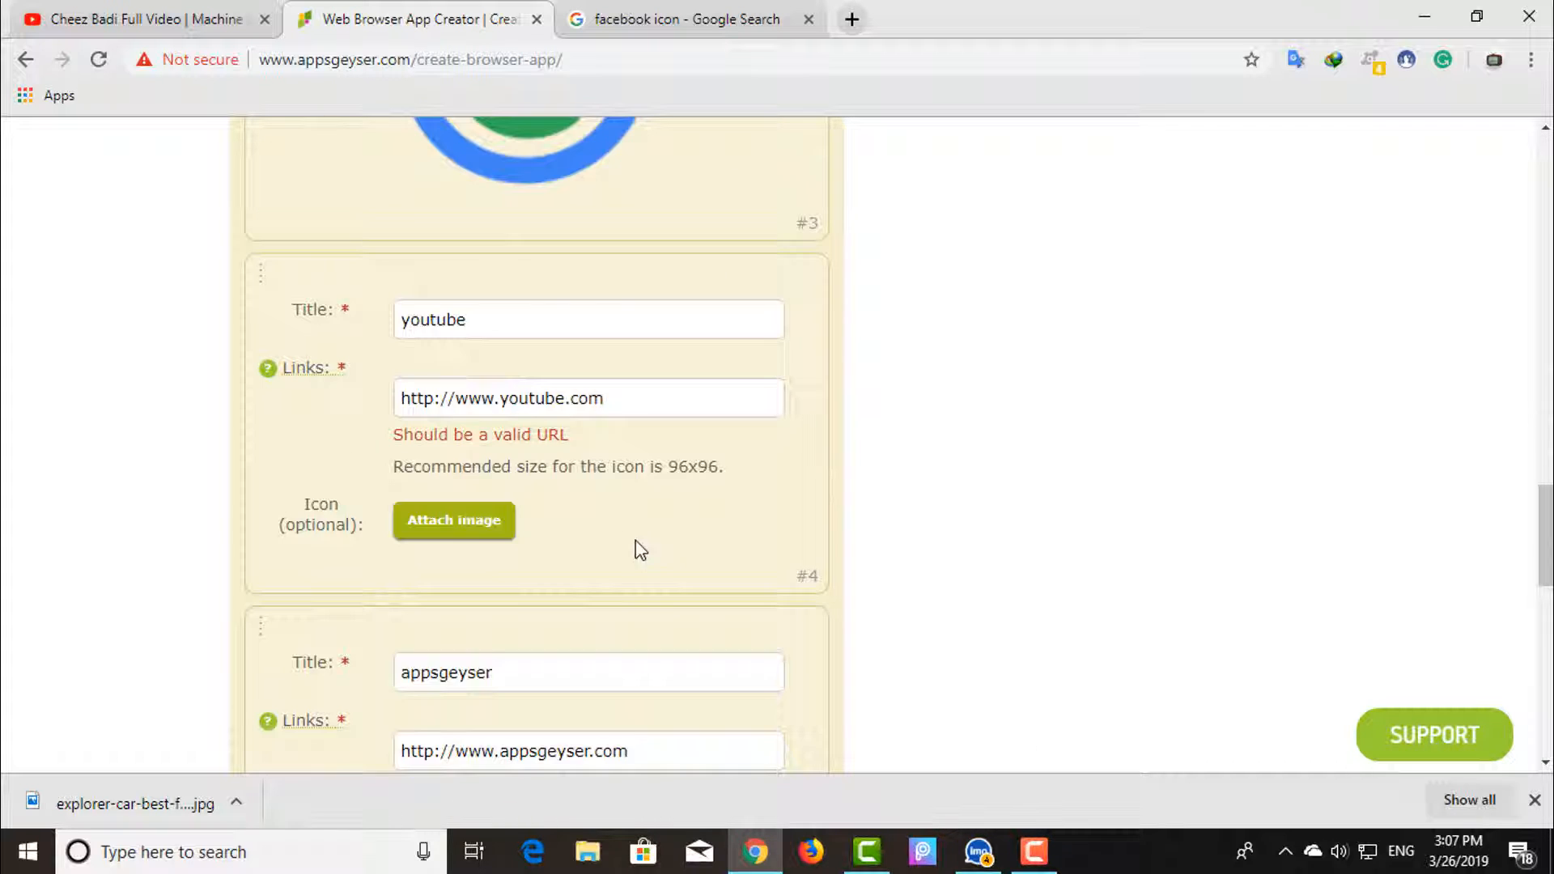
{"action": "left_click", "coordinate": [472, 531]}
{"action": "scroll", "coordinate": [648, 544], "scroll_direction": "down", "scroll_amount": 15}
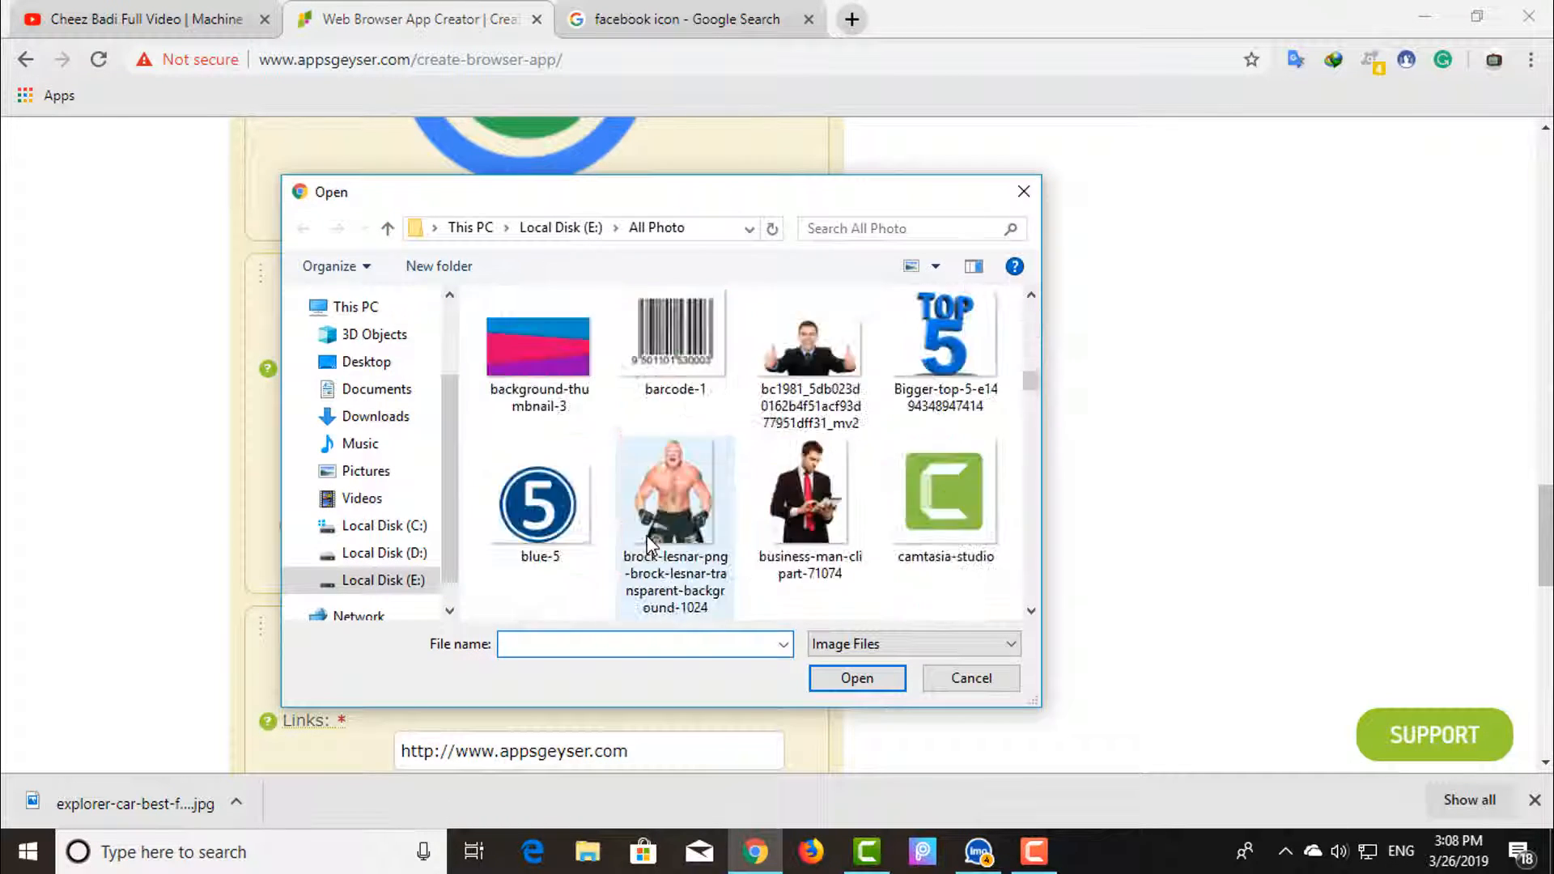
{"action": "scroll", "coordinate": [651, 545], "scroll_direction": "down", "scroll_amount": 12}
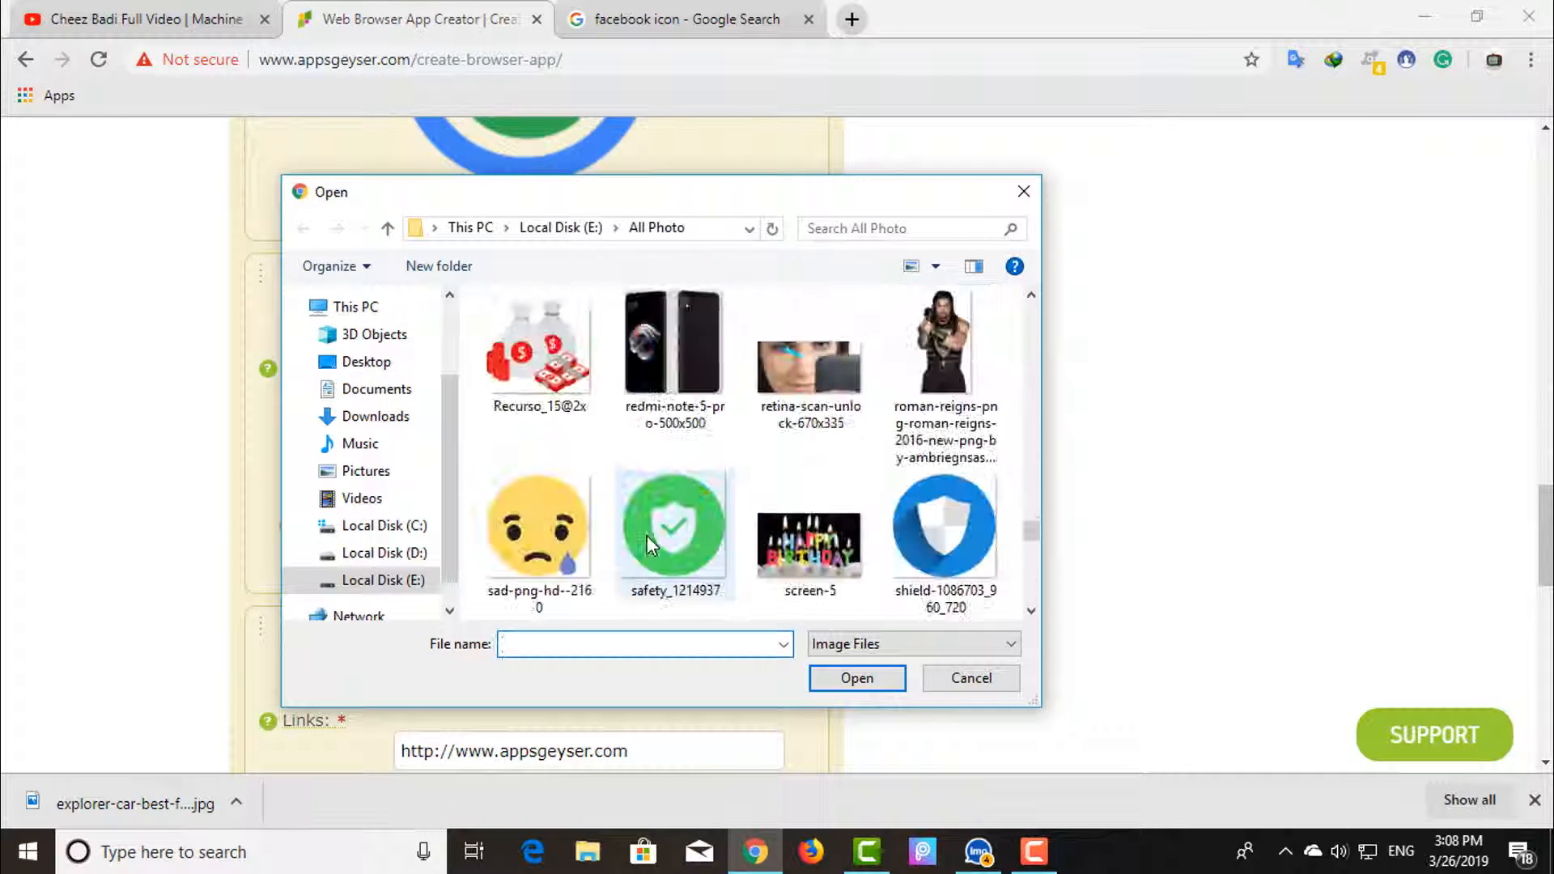
{"action": "double_click", "coordinate": [536, 506]}
{"action": "left_click", "coordinate": [768, 761]}
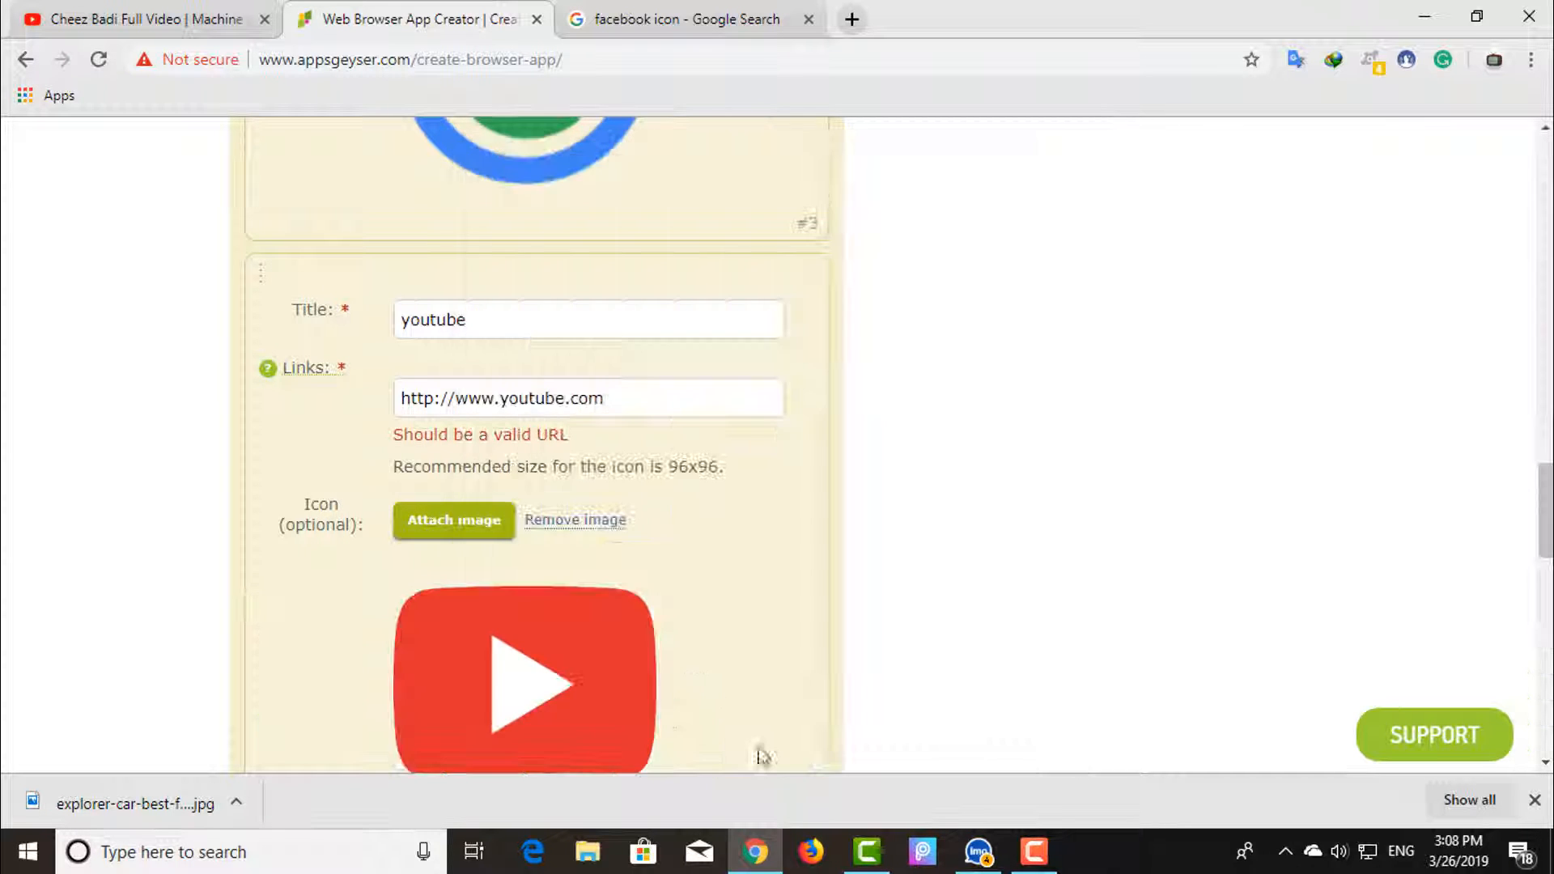
Attach the image of a white 5 on a green circle from All Photo as the appsgeyser bookmark's icon, confirming its crop
{"action": "scroll", "coordinate": [756, 753], "scroll_direction": "down", "scroll_amount": 6}
{"action": "left_click", "coordinate": [454, 350]}
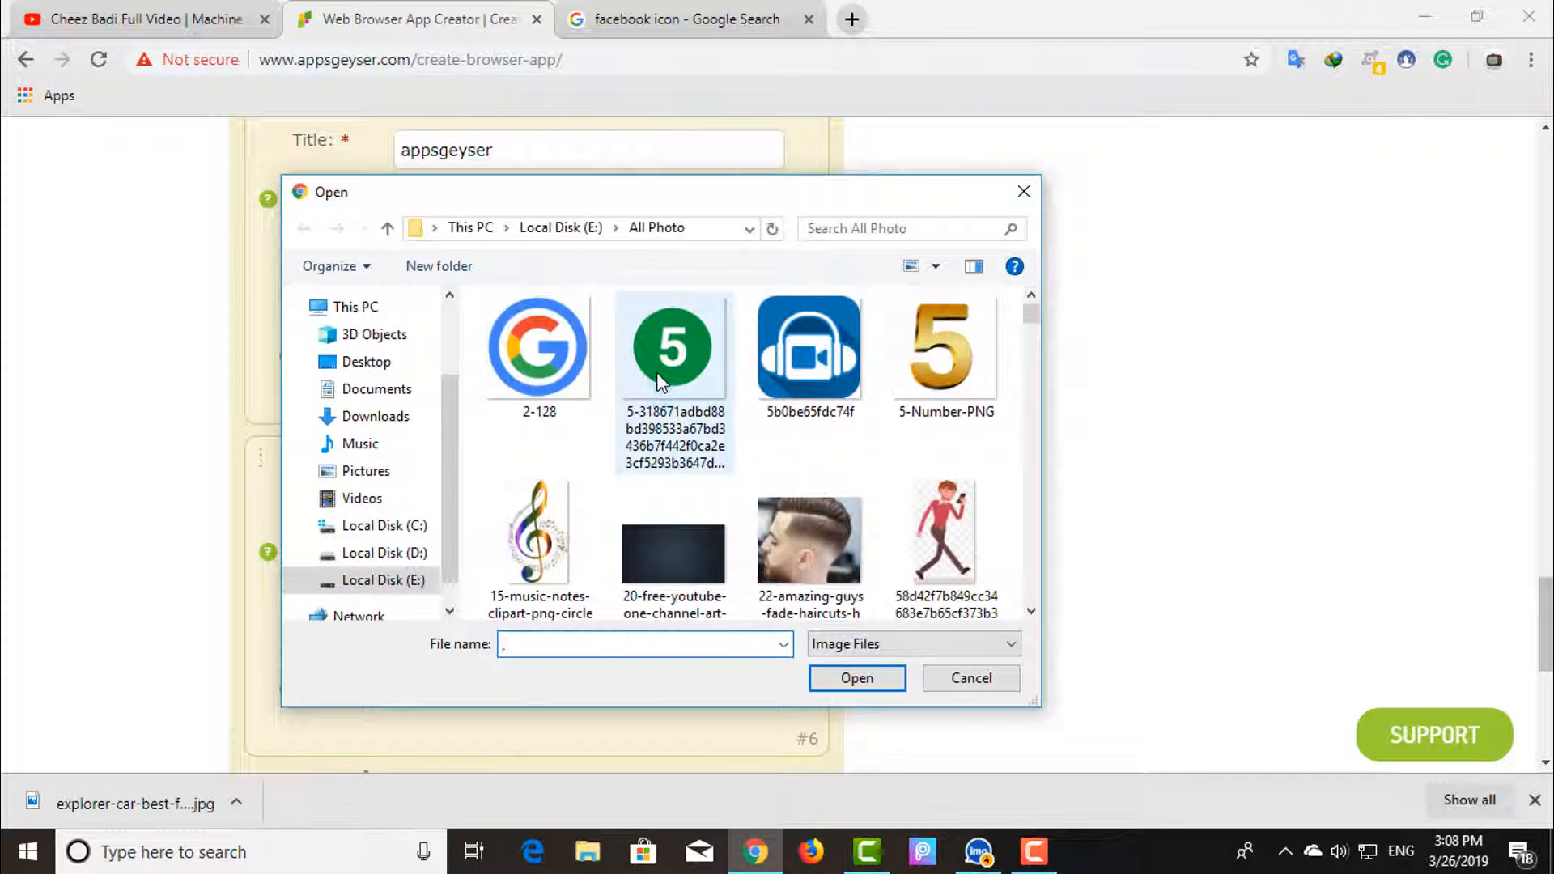
{"action": "double_click", "coordinate": [673, 348]}
{"action": "left_click", "coordinate": [769, 758]}
Attach the Instagram logo image instagram-logo-color-512 from All Photo as the instagram bookmark's icon, confirming its crop
{"action": "scroll", "coordinate": [566, 603], "scroll_direction": "down", "scroll_amount": 5}
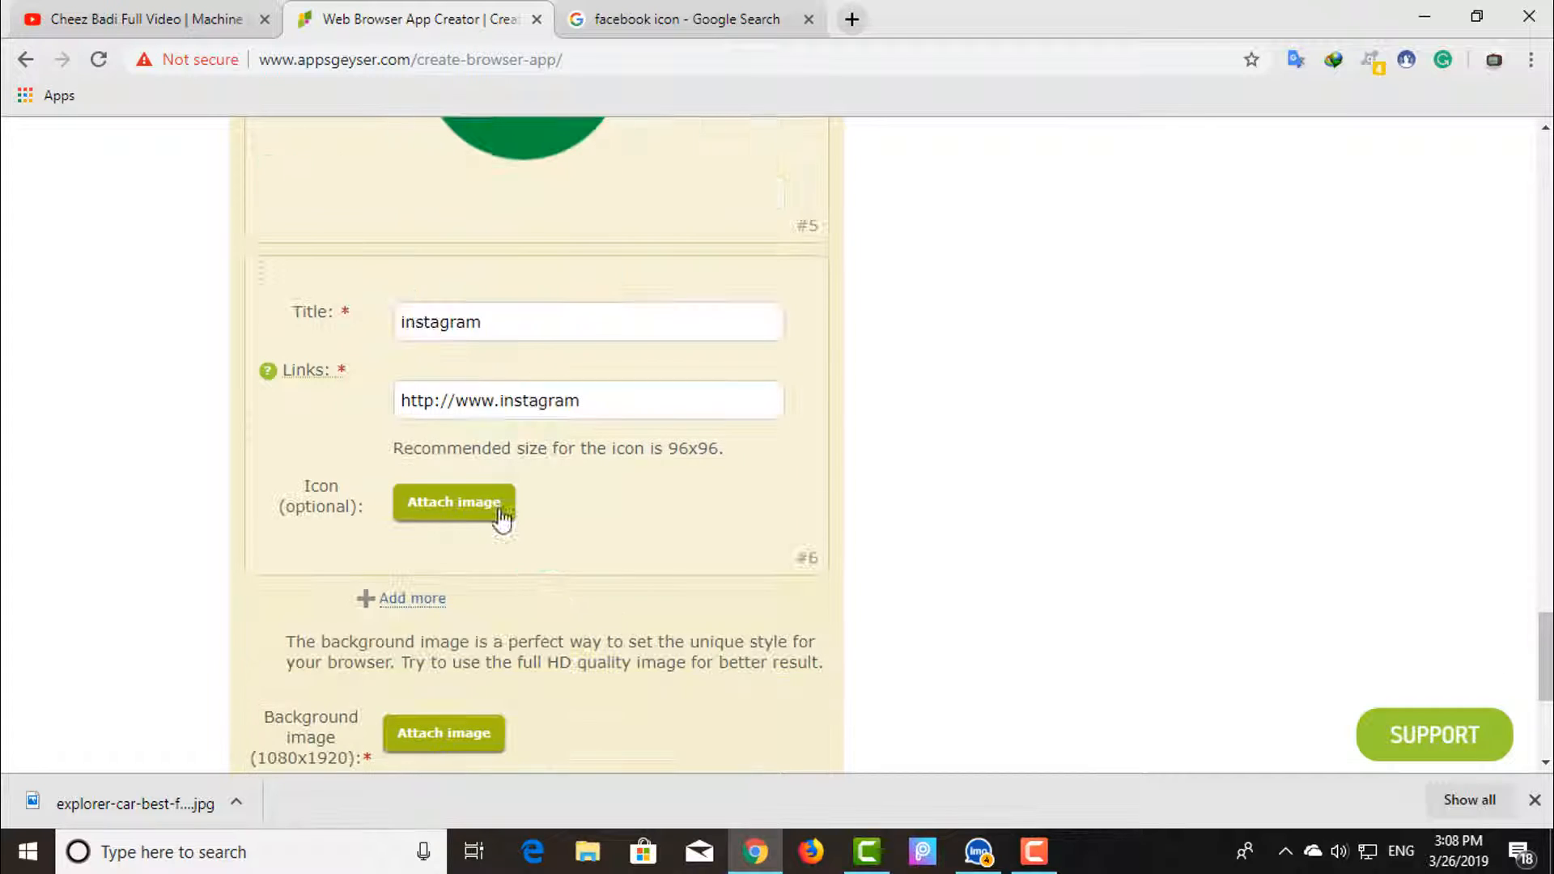
{"action": "left_click", "coordinate": [497, 505]}
{"action": "scroll", "coordinate": [777, 530], "scroll_direction": "down", "scroll_amount": 12}
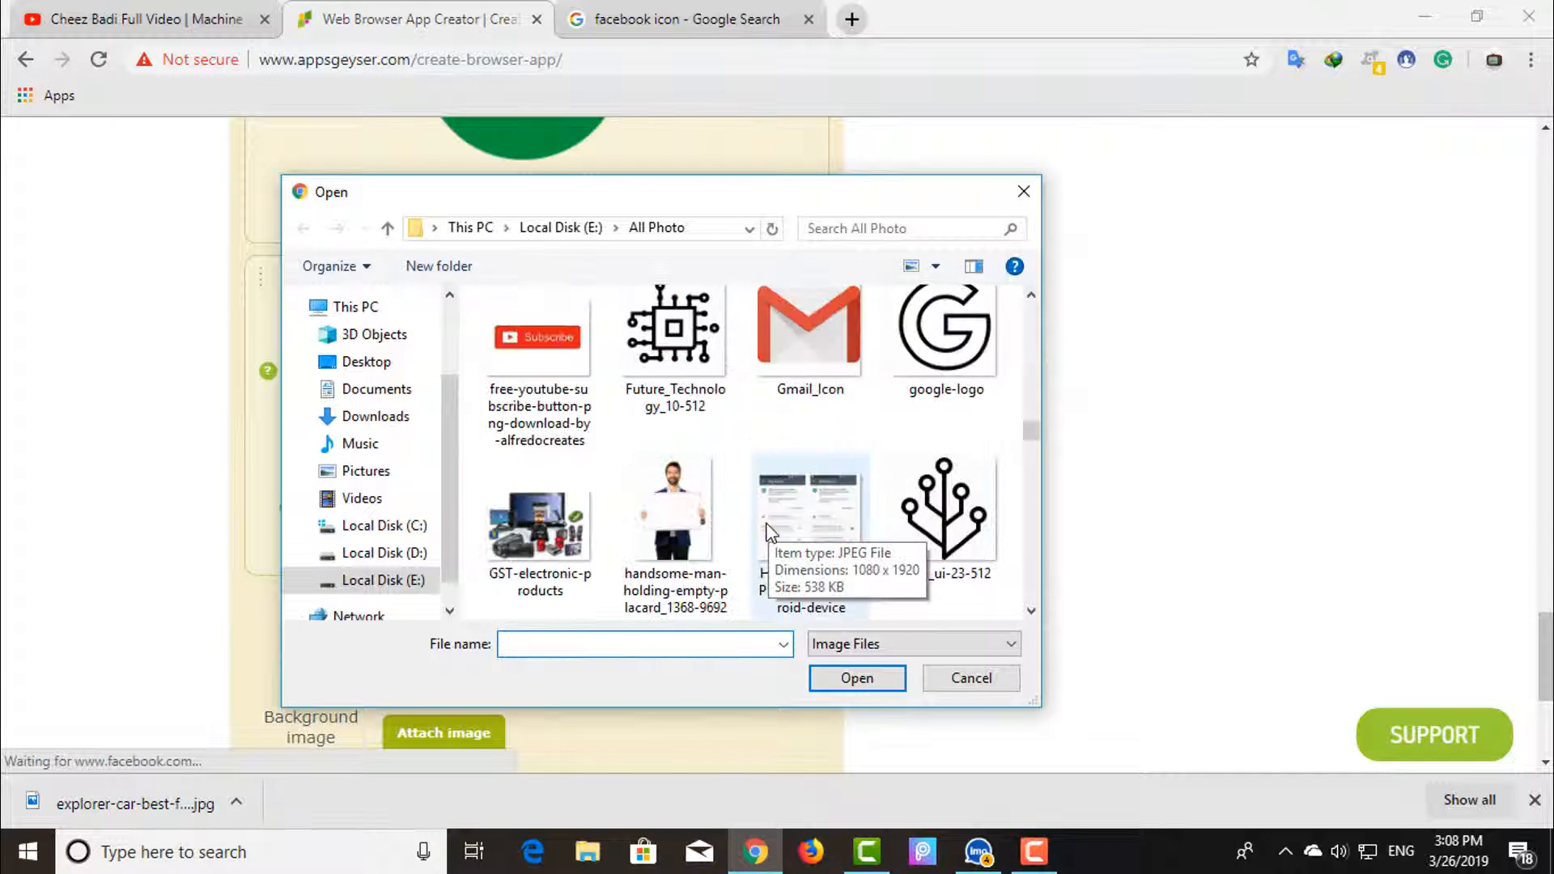
{"action": "scroll", "coordinate": [746, 547], "scroll_direction": "down", "scroll_amount": 5}
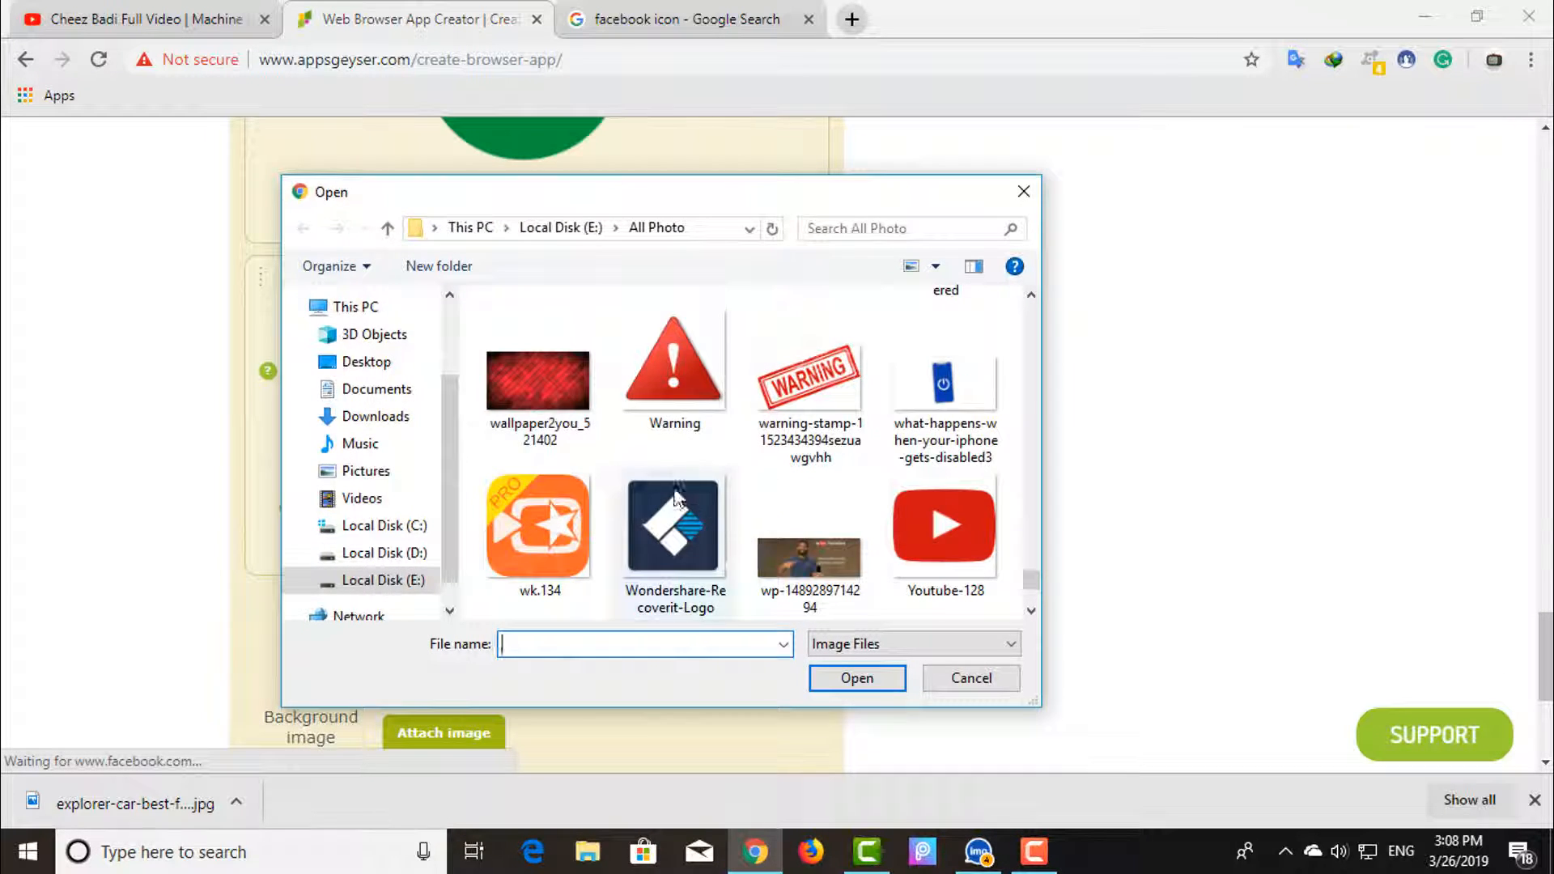
{"action": "scroll", "coordinate": [759, 517], "scroll_direction": "up", "scroll_amount": 5}
{"action": "scroll", "coordinate": [760, 518], "scroll_direction": "up", "scroll_amount": 10}
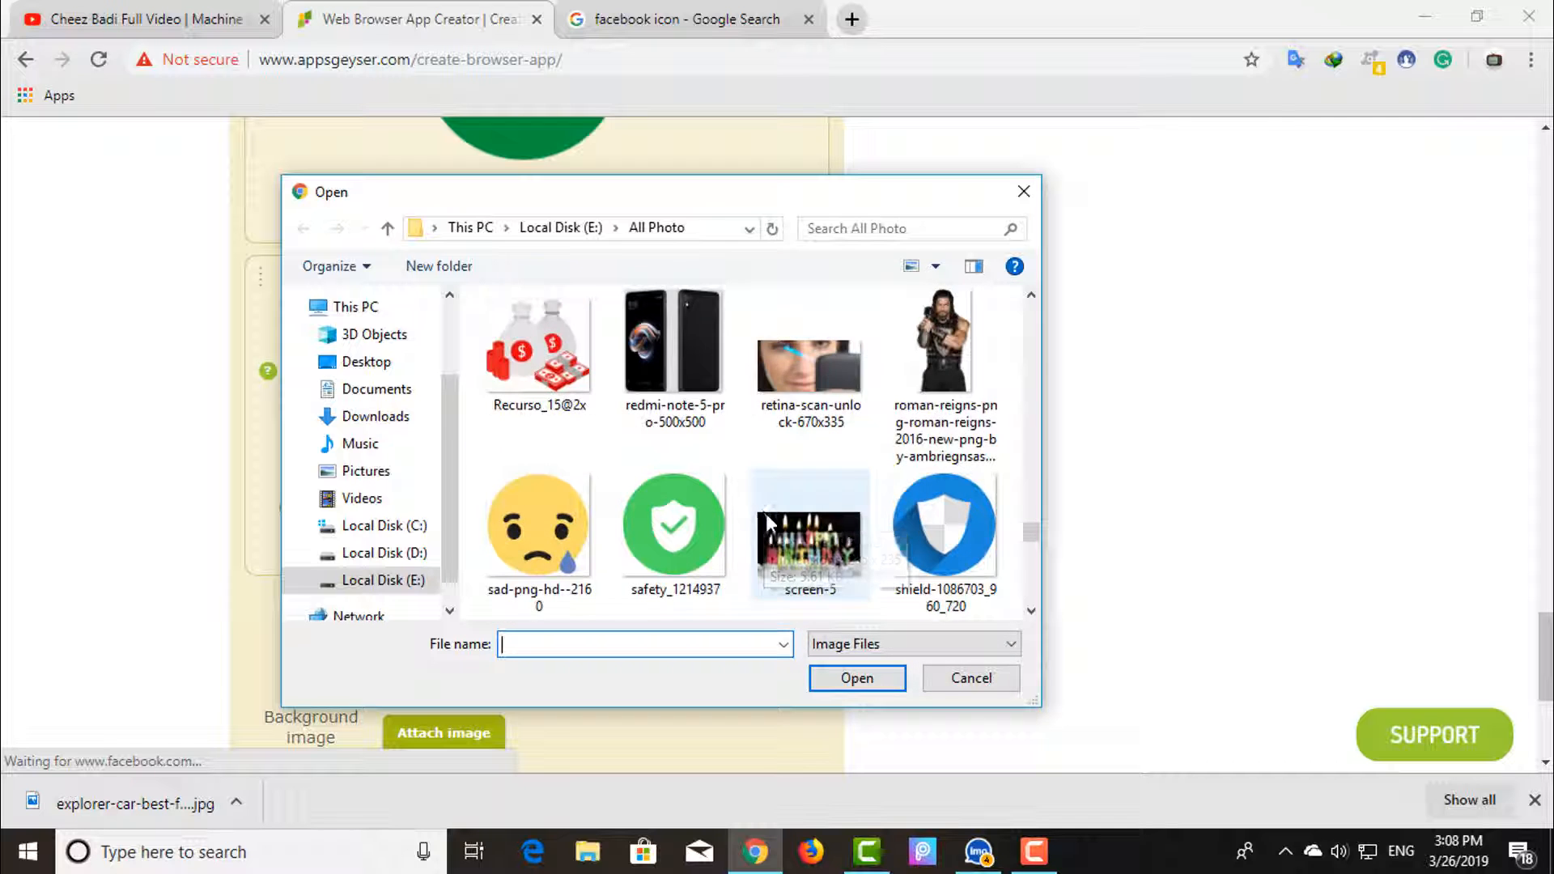
{"action": "scroll", "coordinate": [766, 518], "scroll_direction": "up", "scroll_amount": 2}
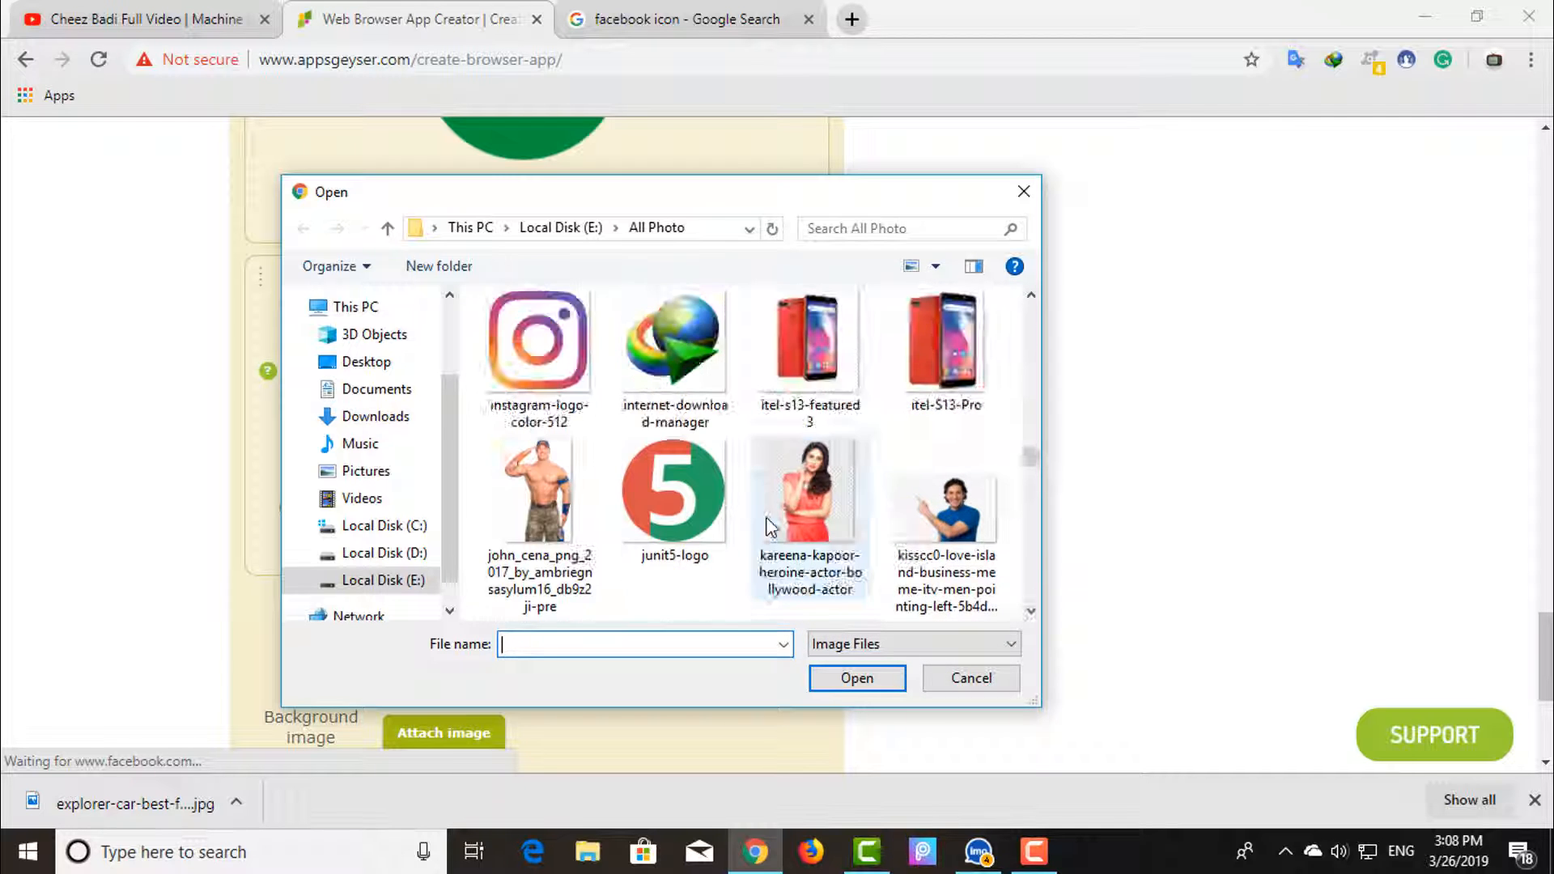
{"action": "double_click", "coordinate": [555, 421]}
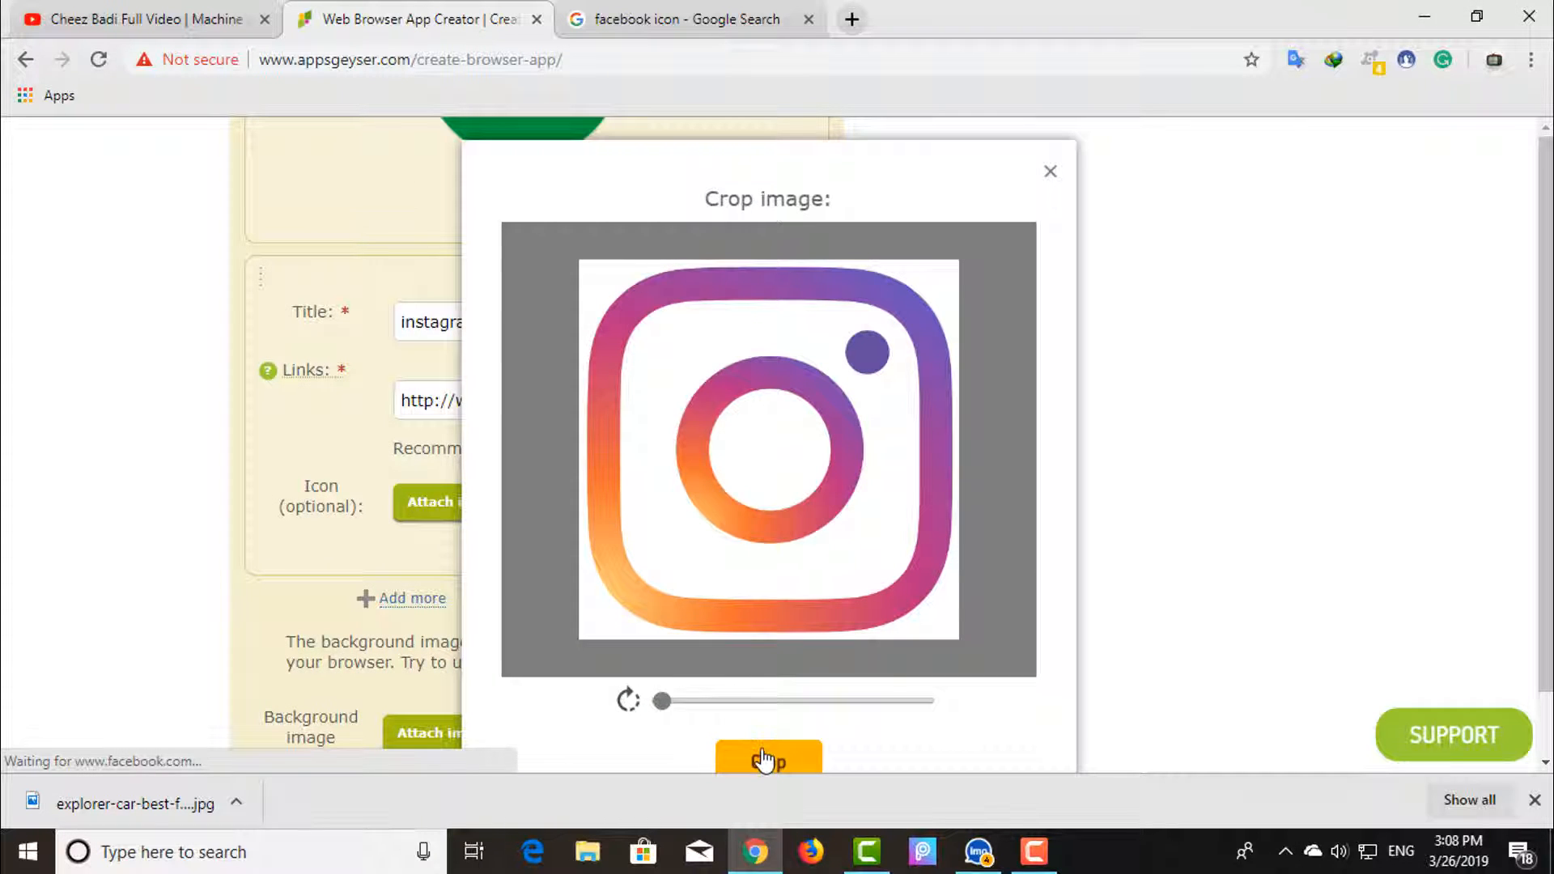
{"action": "left_click", "coordinate": [761, 761]}
Attach the lake landscape image EMsS05 from All Photo as the browser's 1080x1920 background image, confirming its crop
{"action": "scroll", "coordinate": [646, 628], "scroll_direction": "down", "scroll_amount": 8}
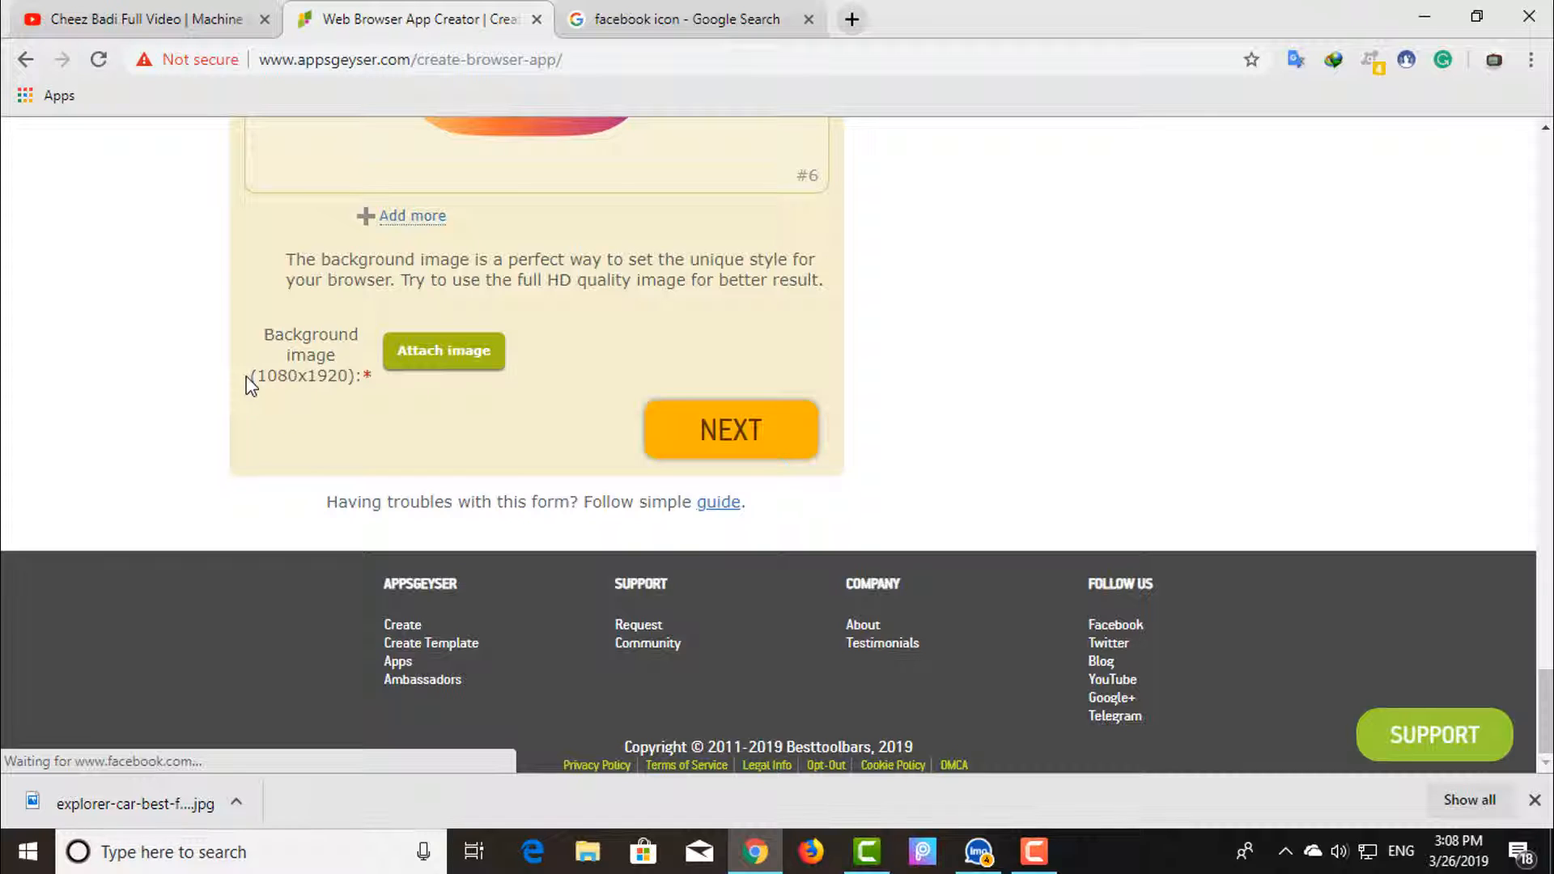
{"action": "left_click_drag", "start_coordinate": [253, 377], "coordinate": [355, 384]}
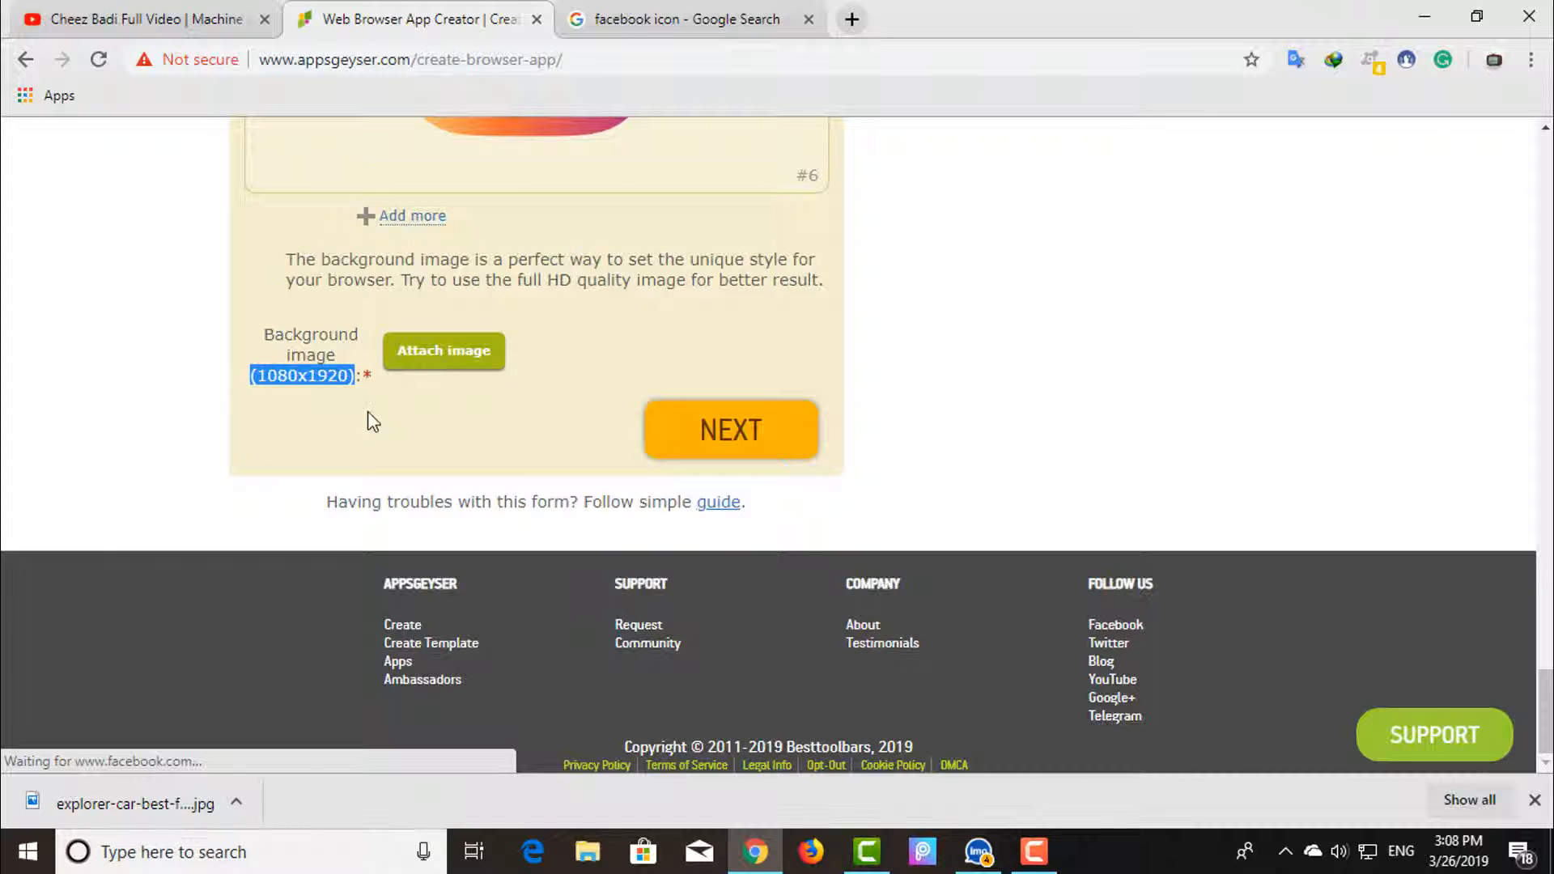
{"action": "left_click", "coordinate": [368, 413]}
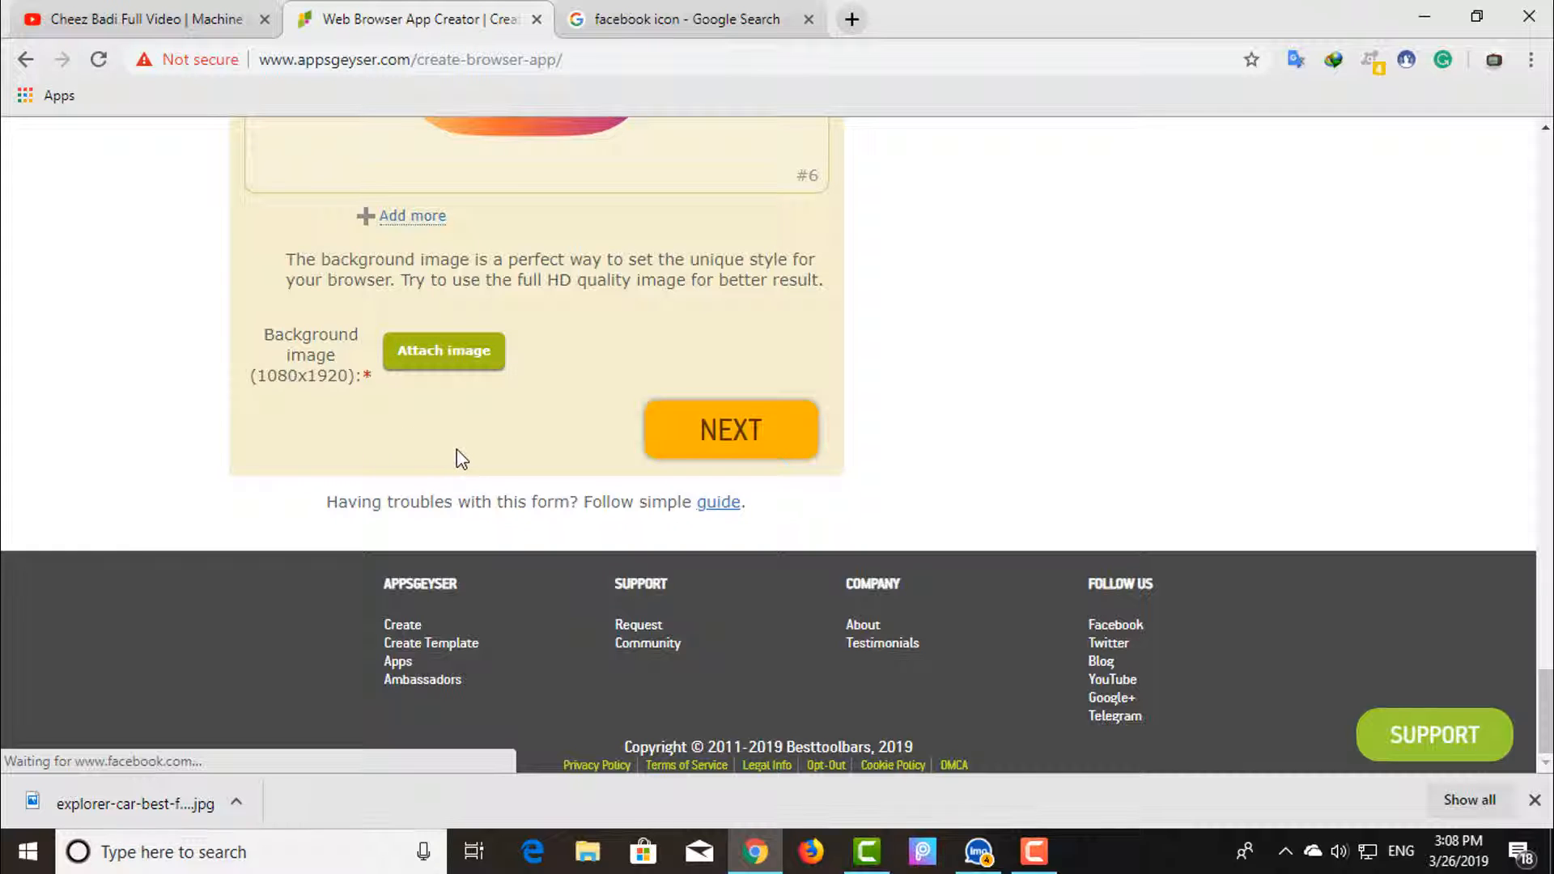
{"action": "left_click", "coordinate": [467, 368]}
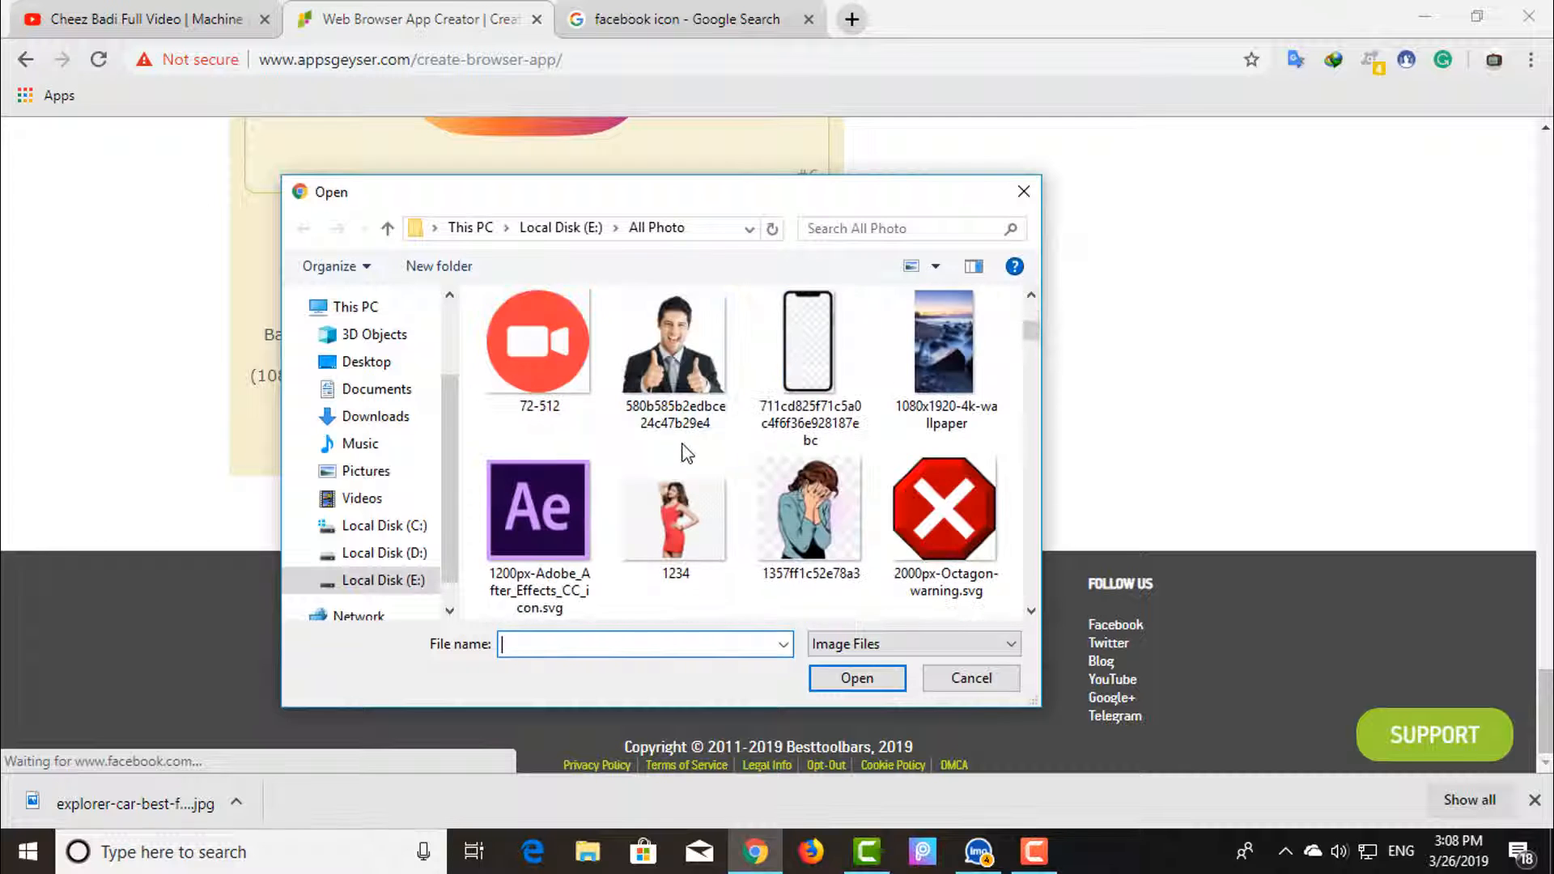
{"action": "scroll", "coordinate": [686, 453], "scroll_direction": "down", "scroll_amount": 1}
{"action": "left_click_drag", "start_coordinate": [1039, 342], "coordinate": [1049, 415]}
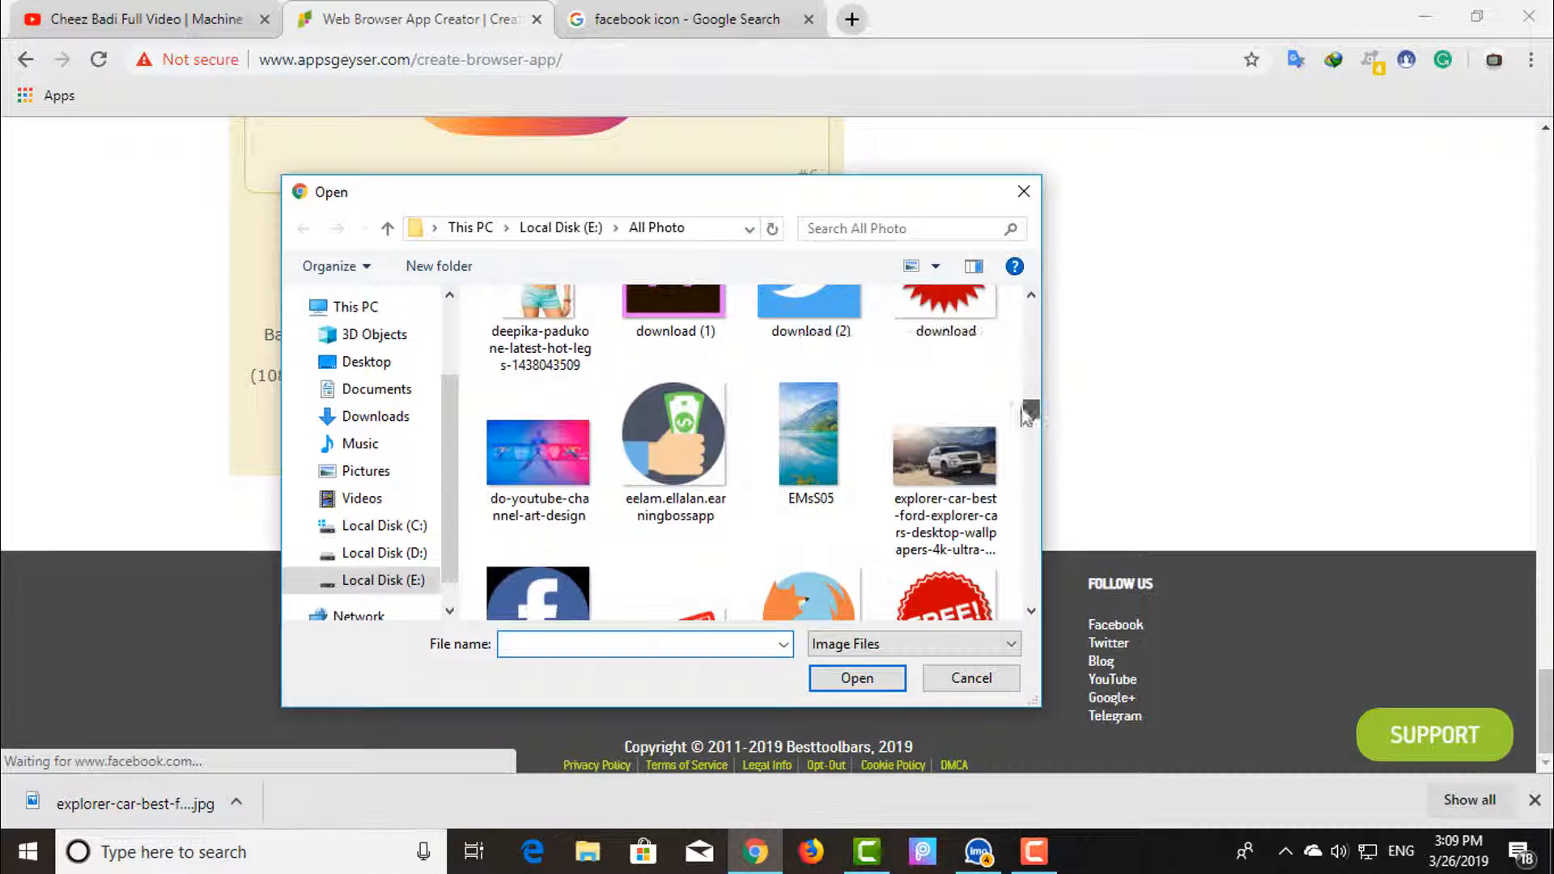
{"action": "double_click", "coordinate": [816, 401]}
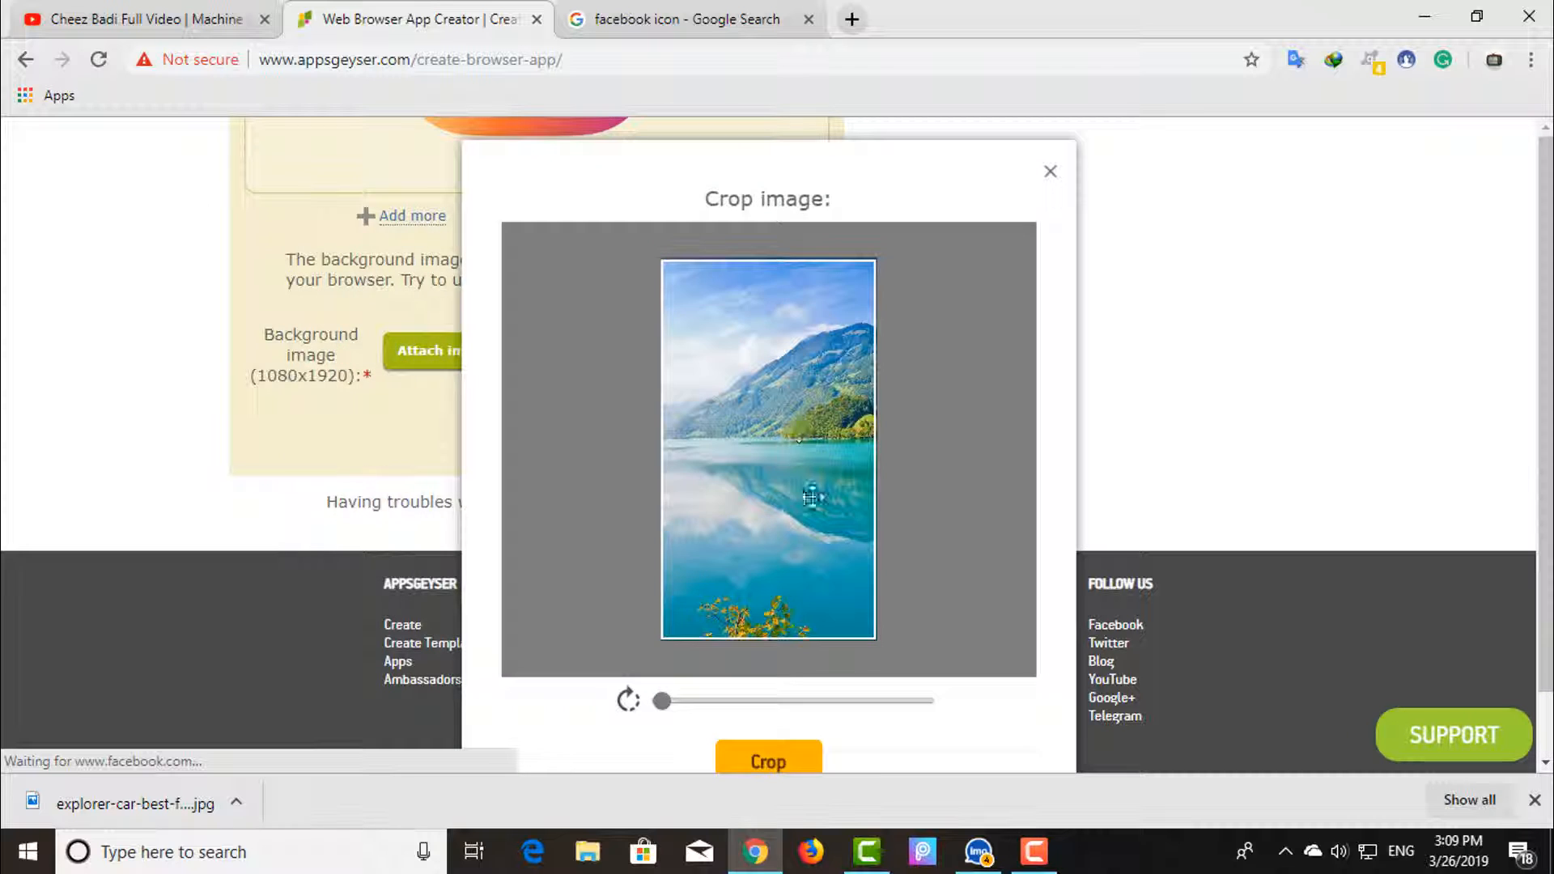
{"action": "left_click", "coordinate": [797, 762]}
Submit the completed bookmarks step and continue to the home page type settings
{"action": "scroll", "coordinate": [614, 550], "scroll_direction": "down", "scroll_amount": 3}
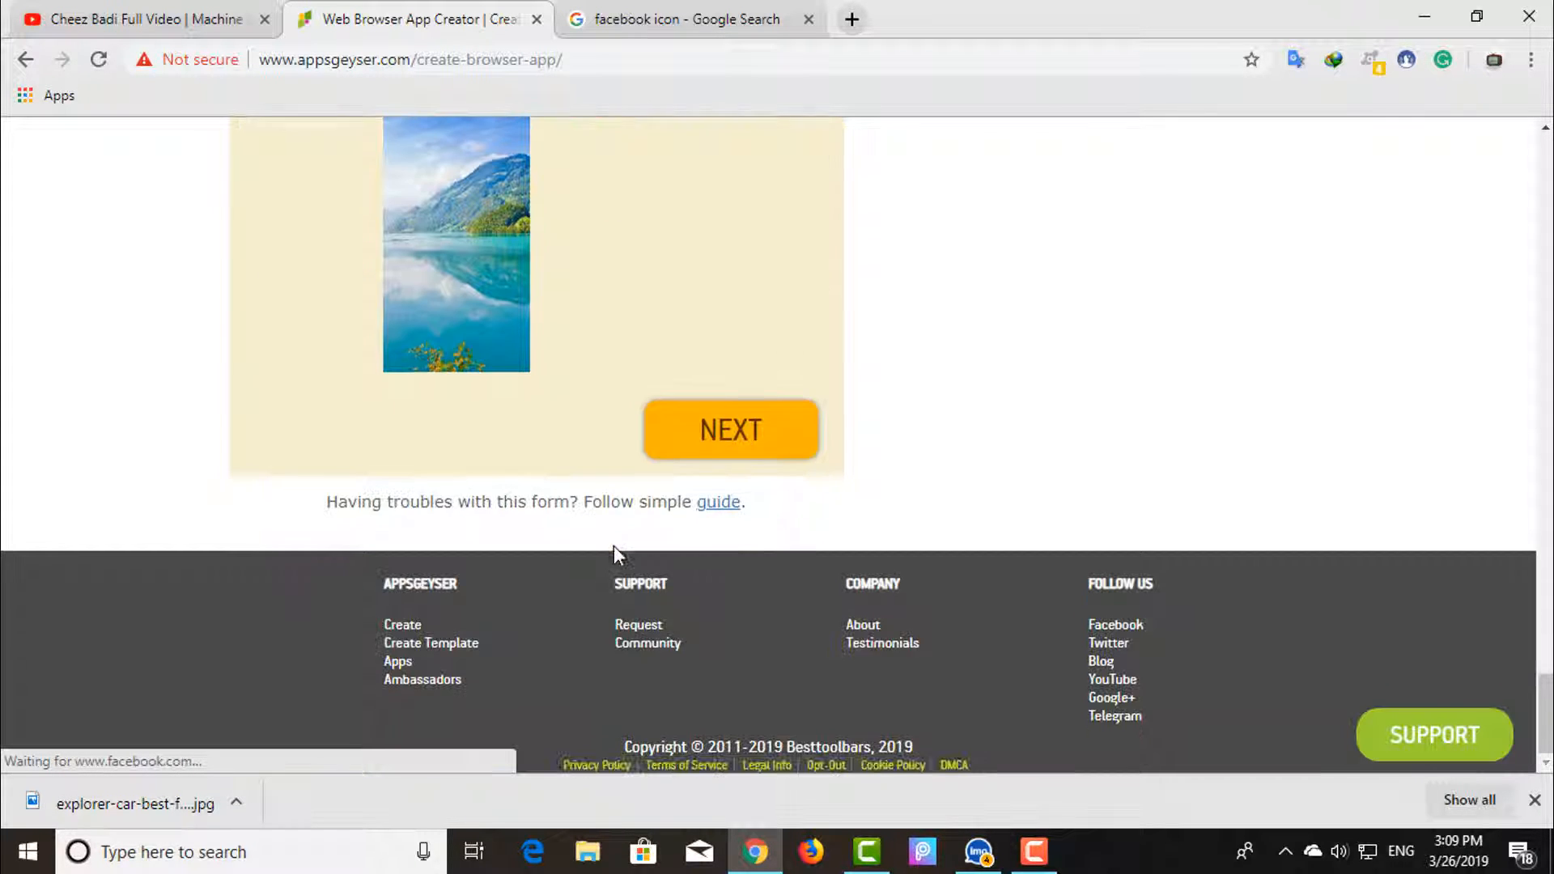
{"action": "scroll", "coordinate": [773, 461], "scroll_direction": "up", "scroll_amount": 1}
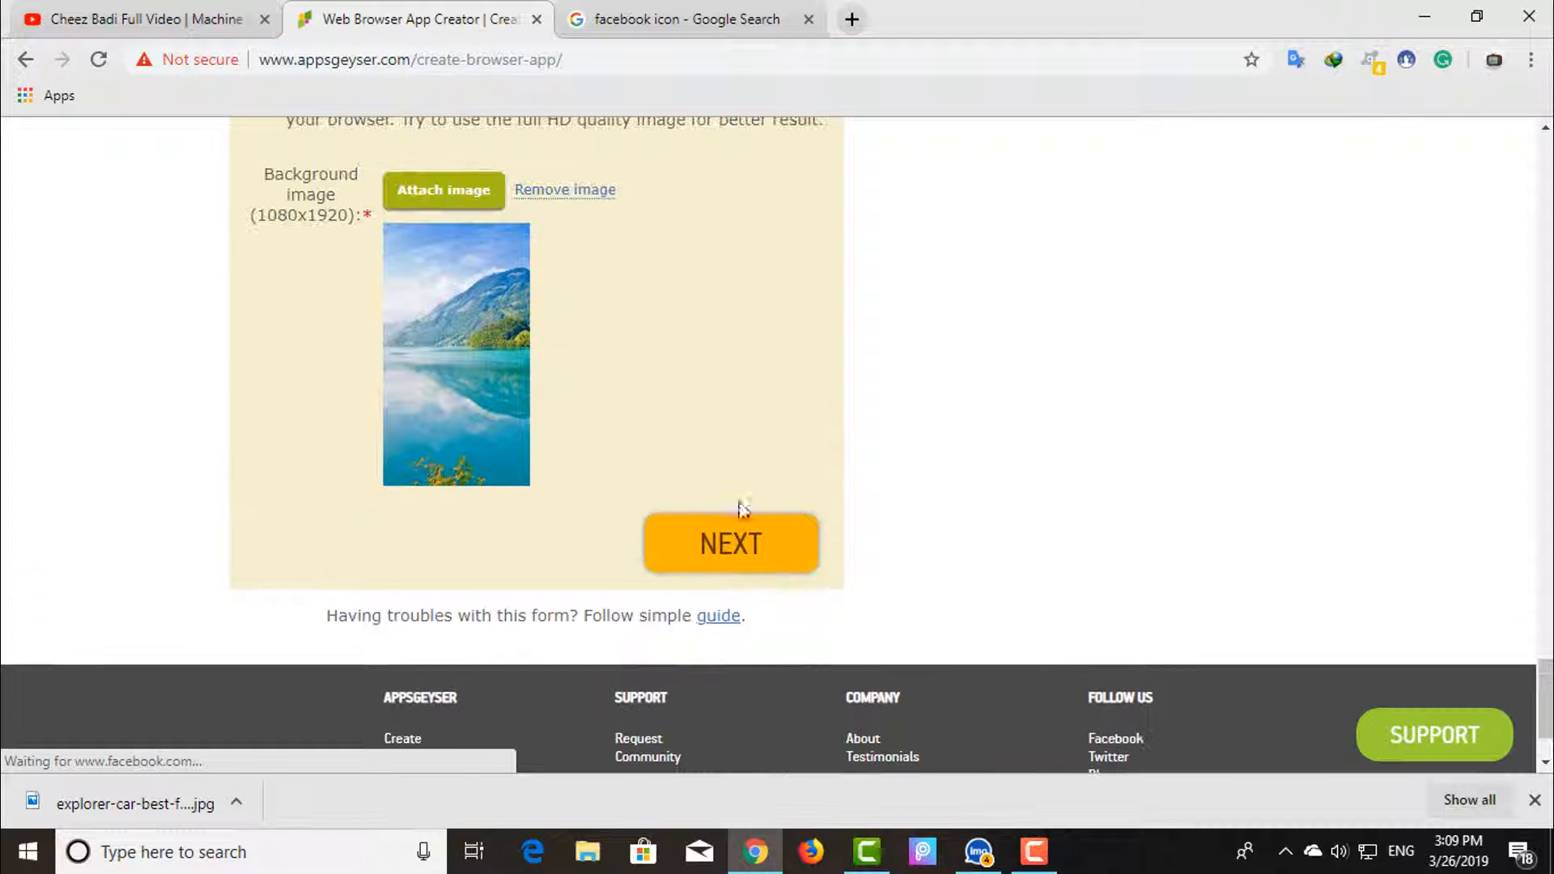
{"action": "left_click", "coordinate": [712, 559]}
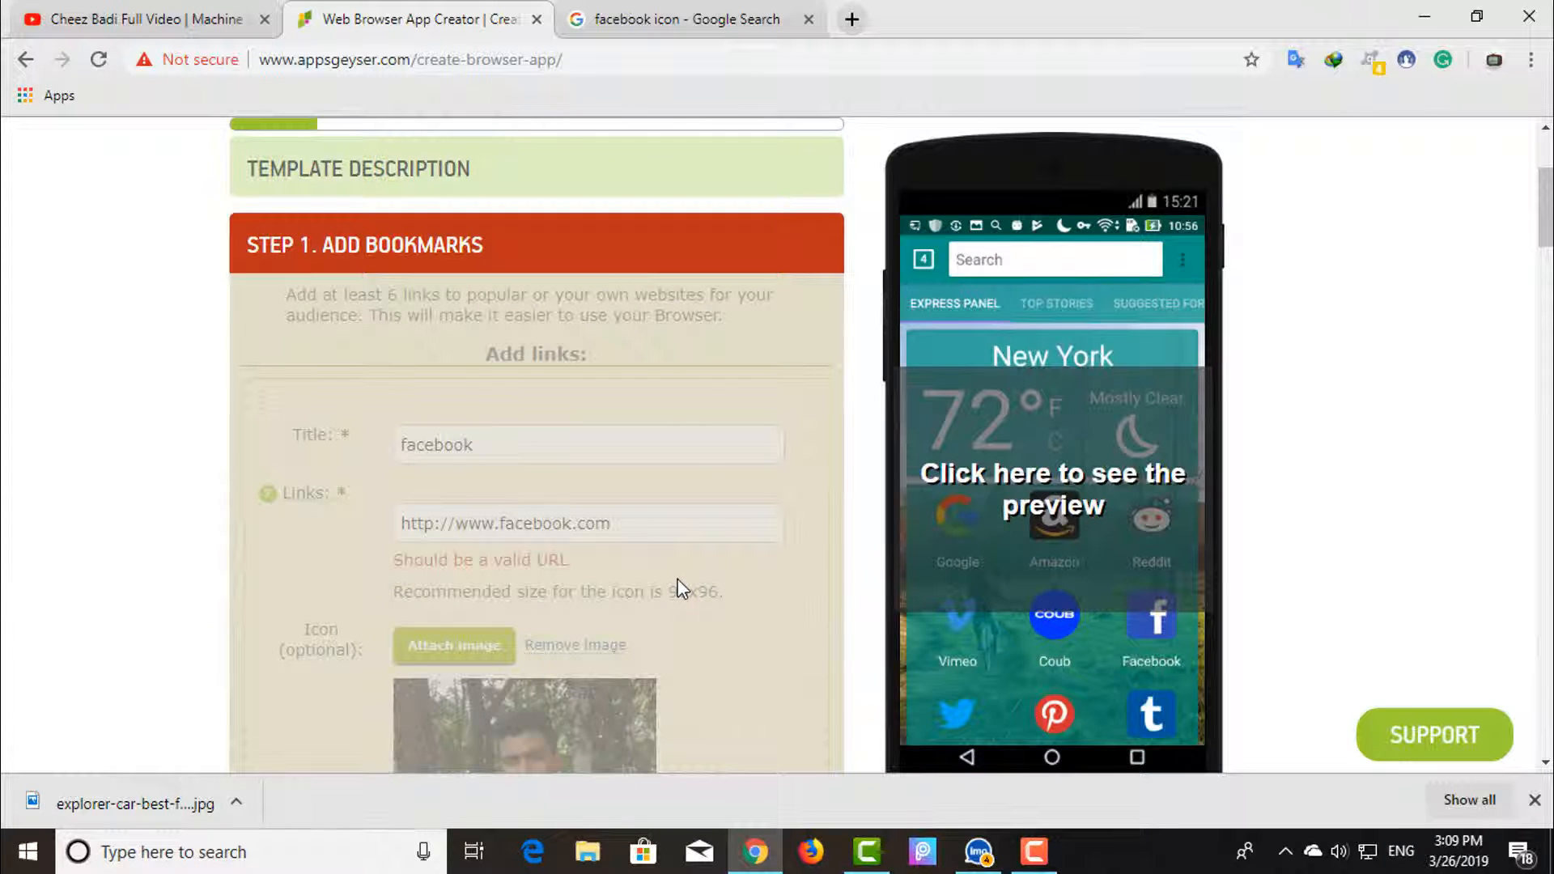
Compare the Widgets, Custom homepage and Website options for the home page type, returning to Widgets
{"action": "scroll", "coordinate": [672, 576], "scroll_direction": "down", "scroll_amount": 4}
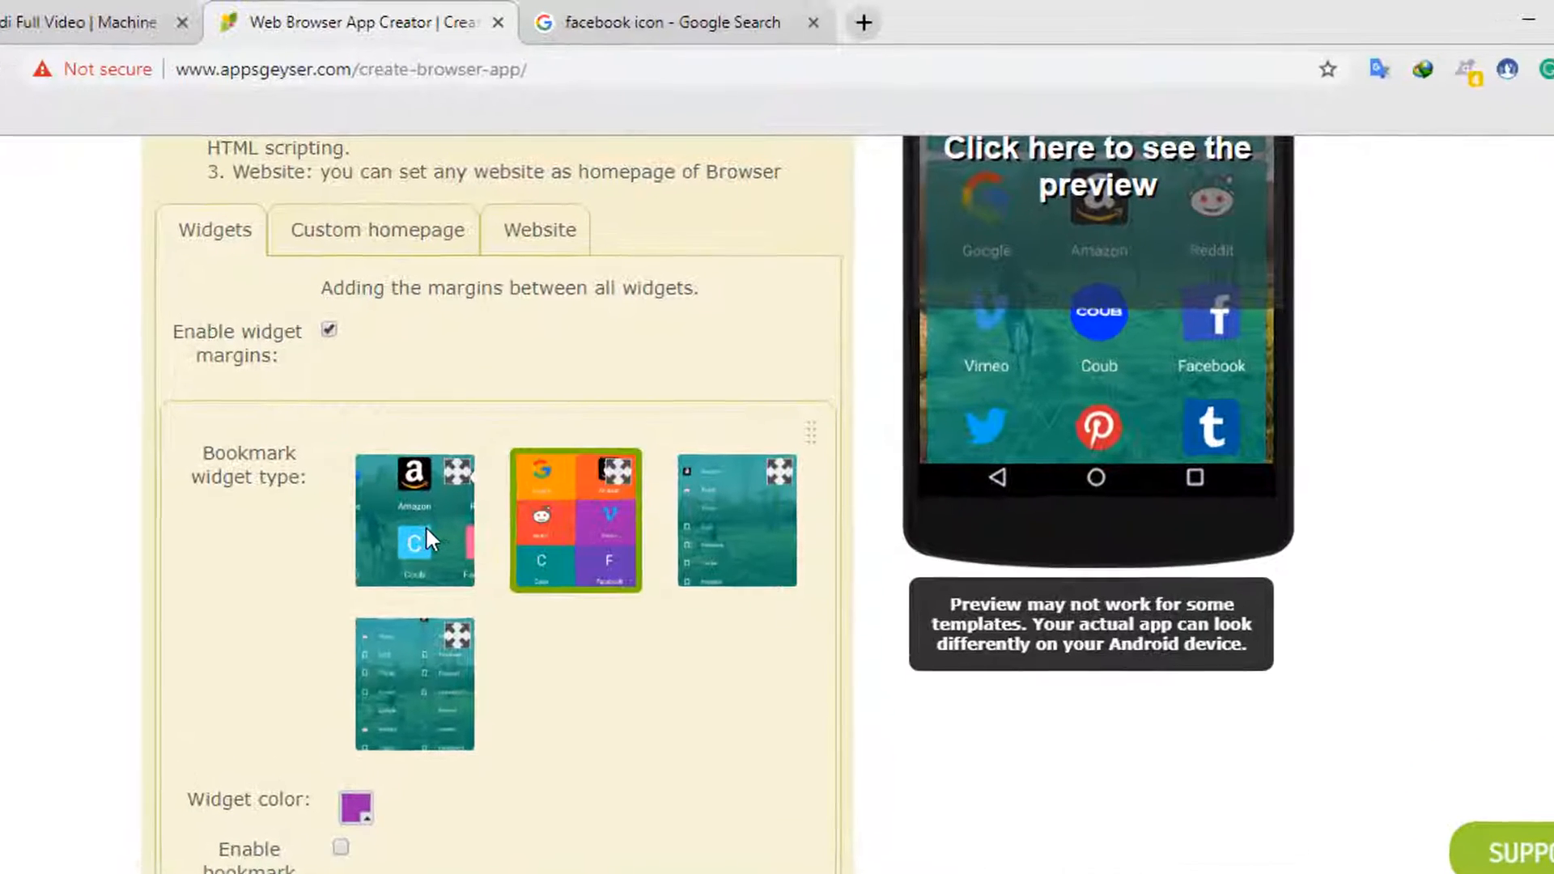
{"action": "scroll", "coordinate": [984, 487], "scroll_direction": "up", "scroll_amount": 2}
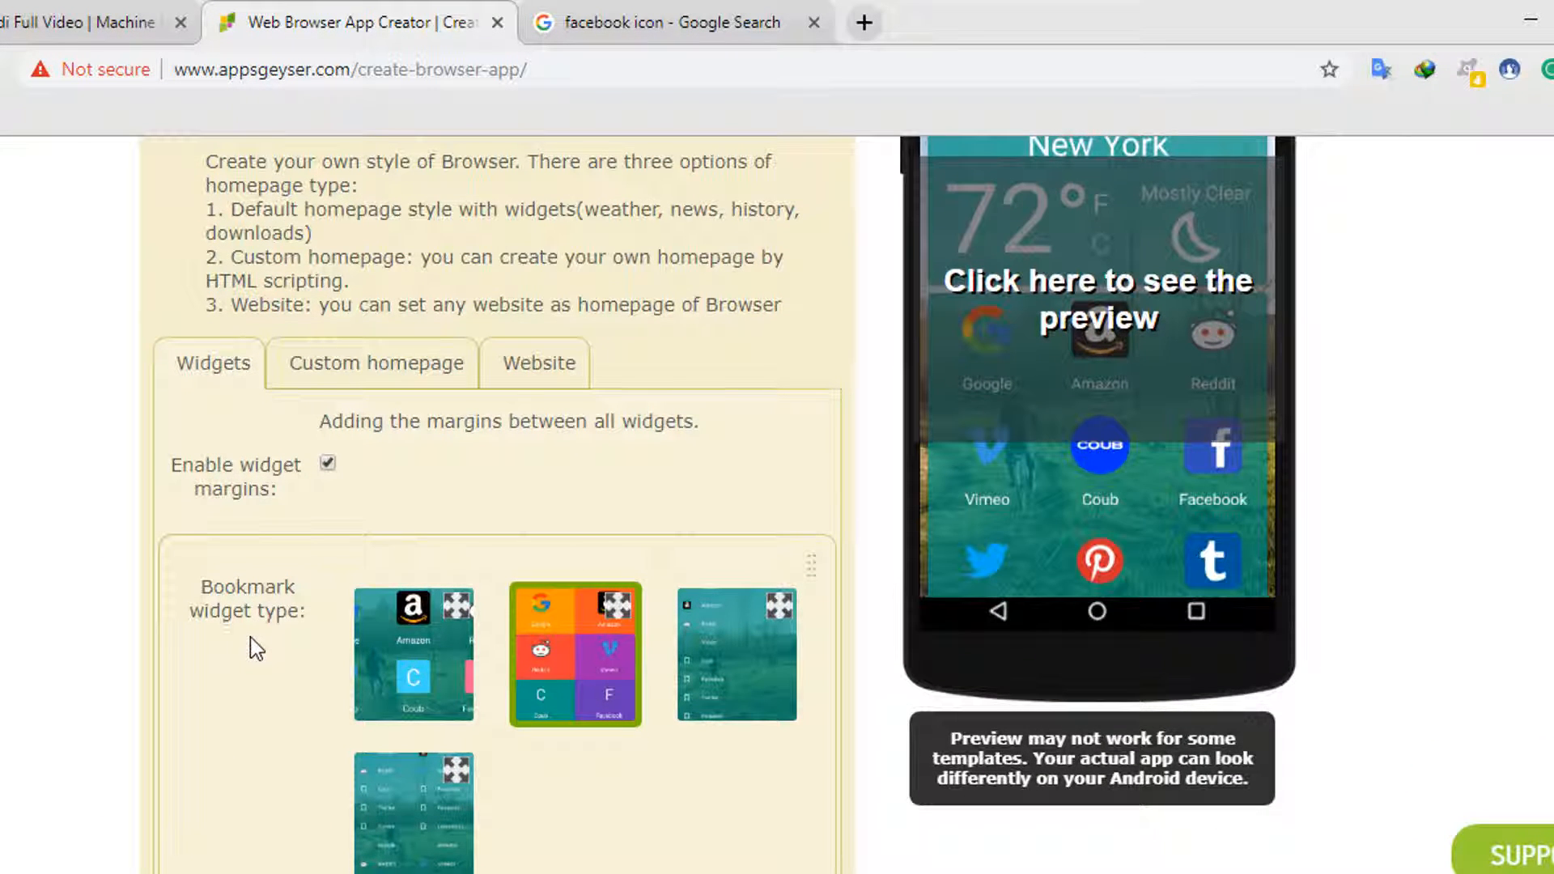
{"action": "scroll", "coordinate": [491, 696], "scroll_direction": "down", "scroll_amount": 5}
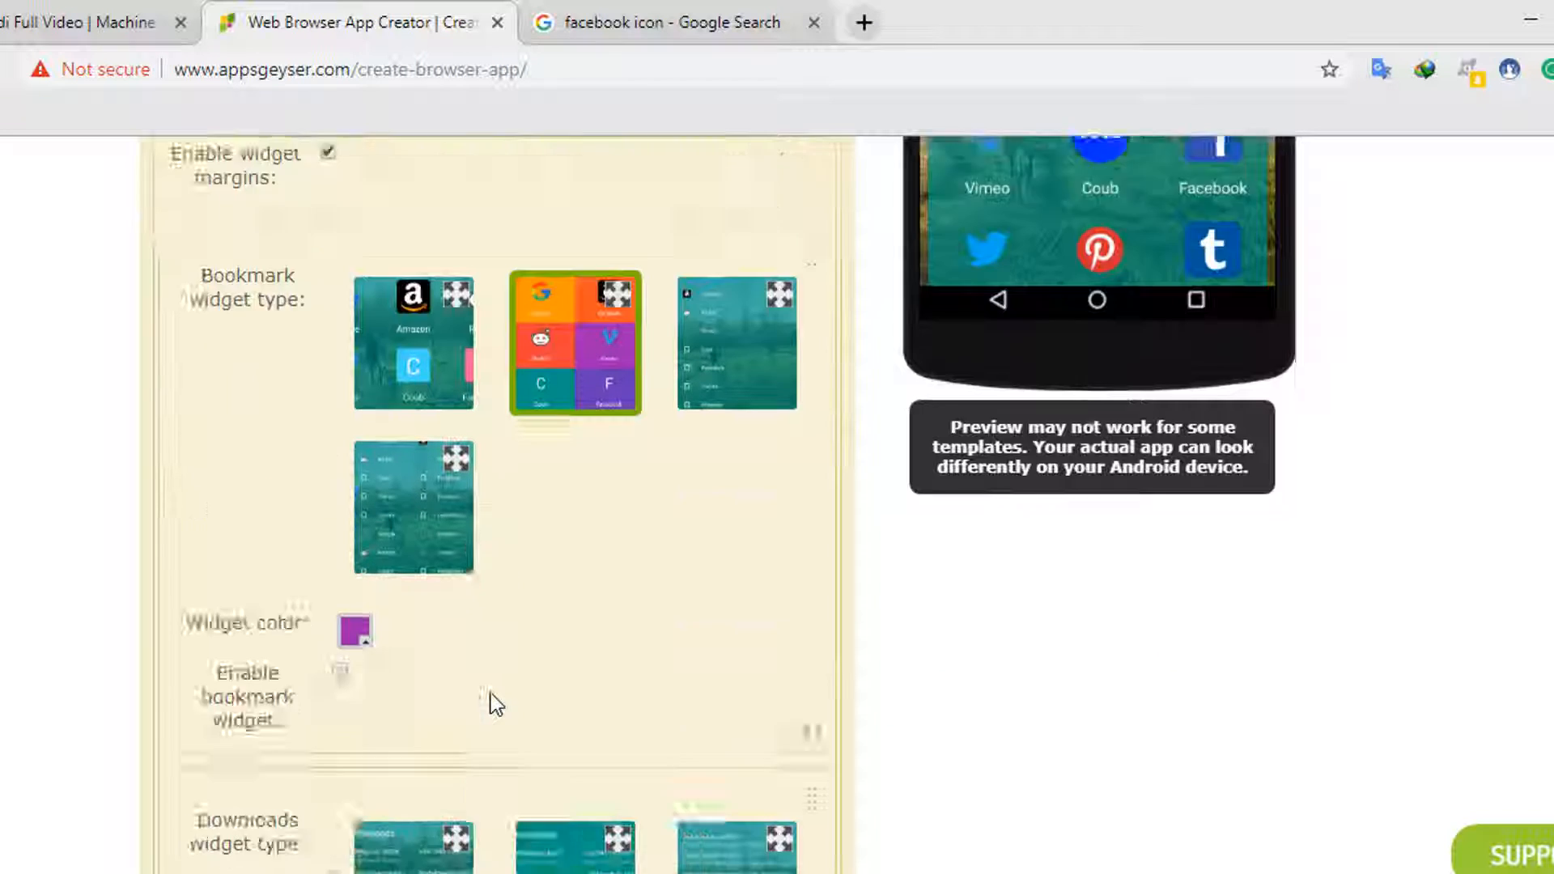
{"action": "scroll", "coordinate": [488, 691], "scroll_direction": "down", "scroll_amount": 4}
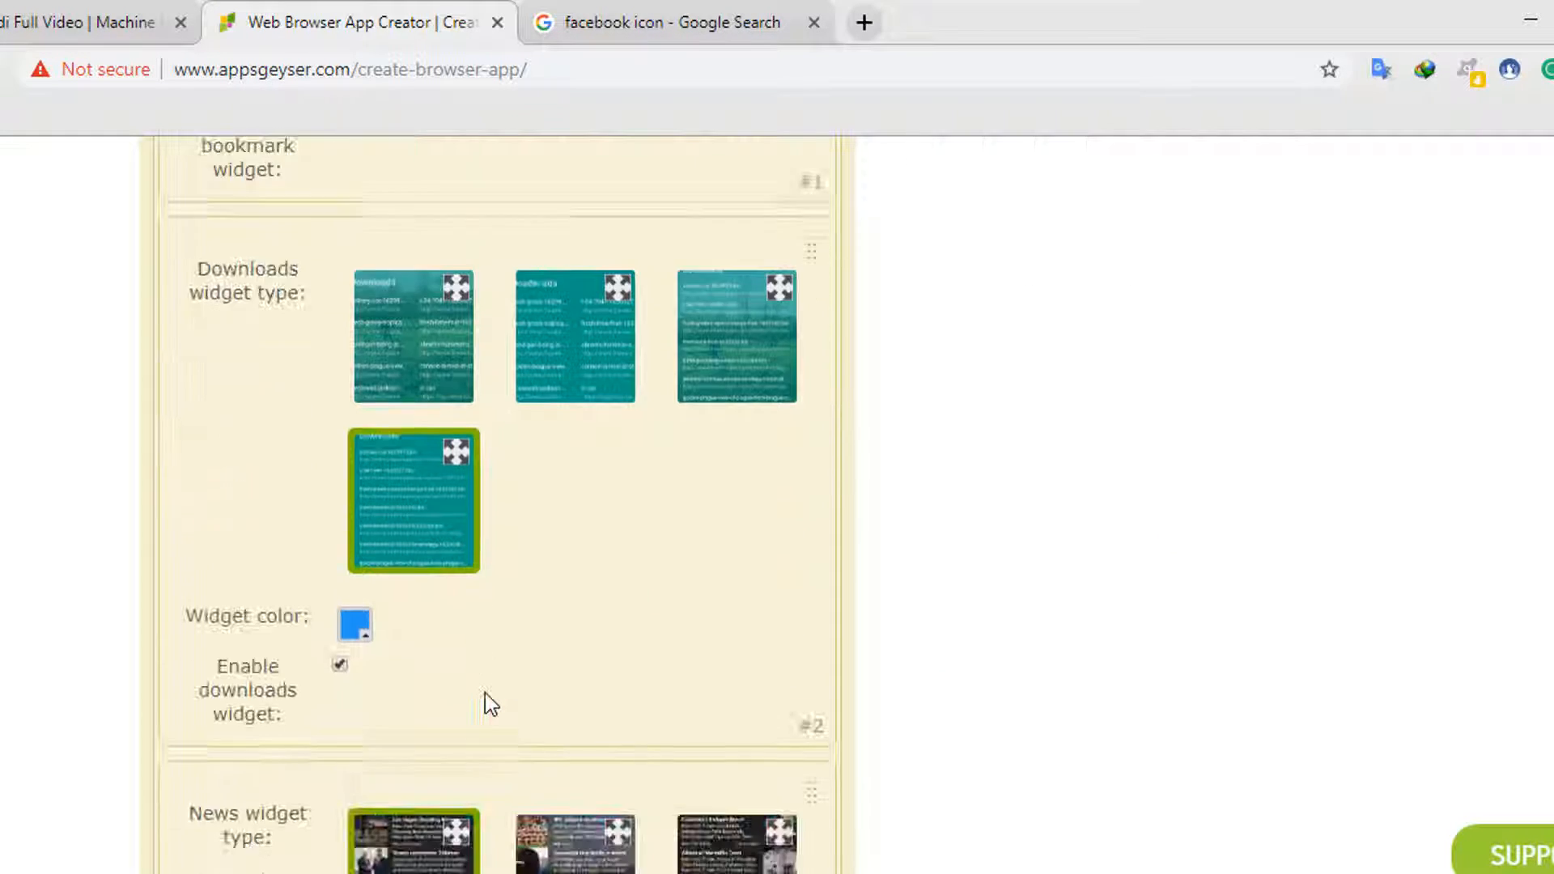
{"action": "scroll", "coordinate": [483, 688], "scroll_direction": "up", "scroll_amount": 6}
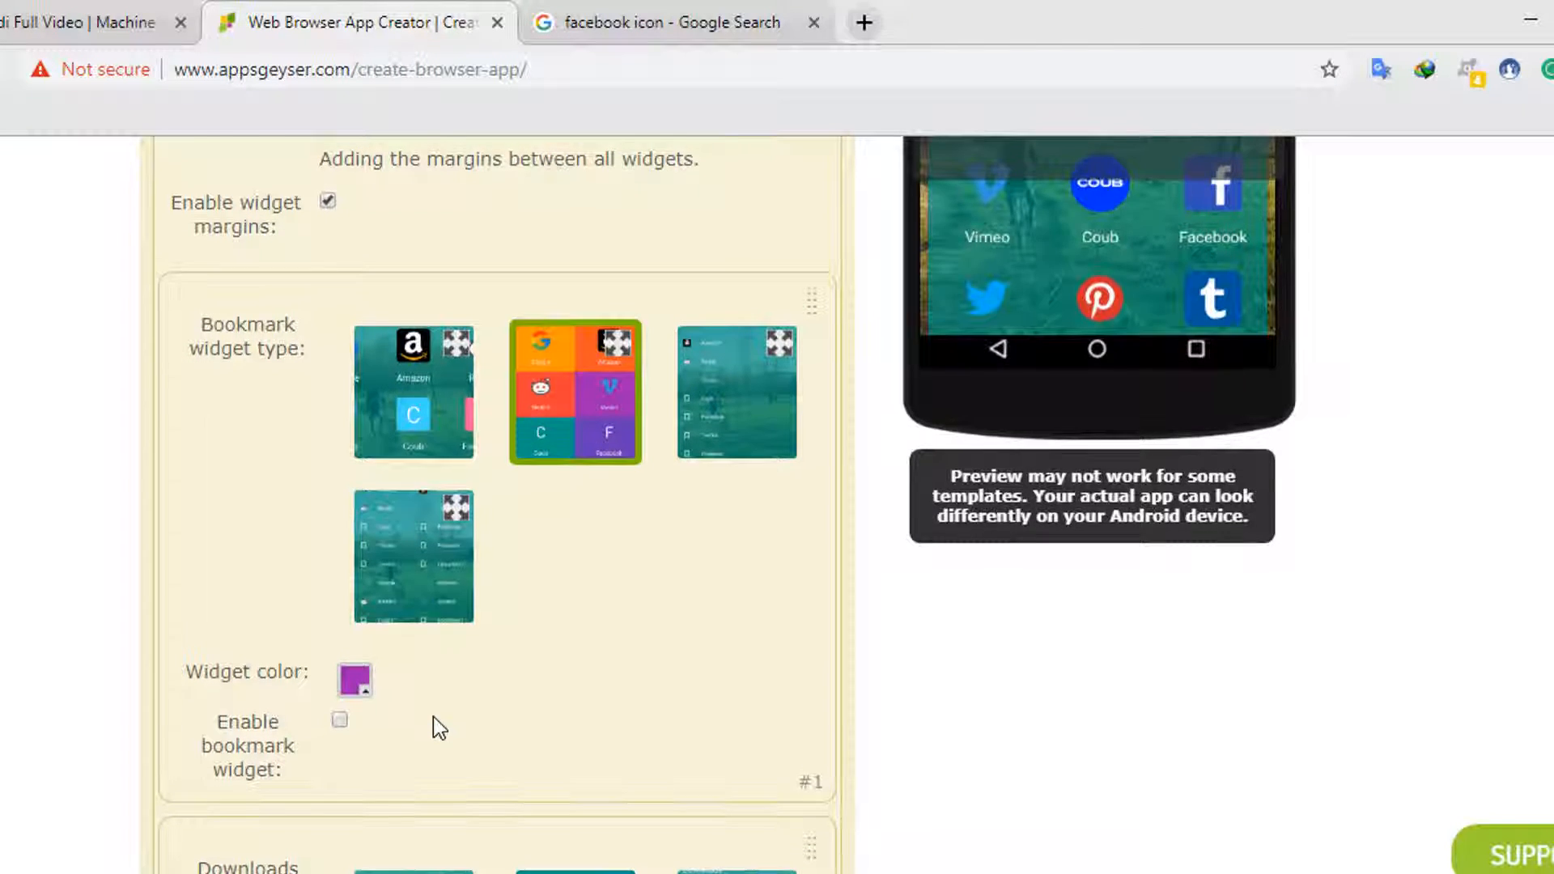
{"action": "scroll", "coordinate": [434, 717], "scroll_direction": "up", "scroll_amount": 1}
{"action": "left_click", "coordinate": [418, 243]}
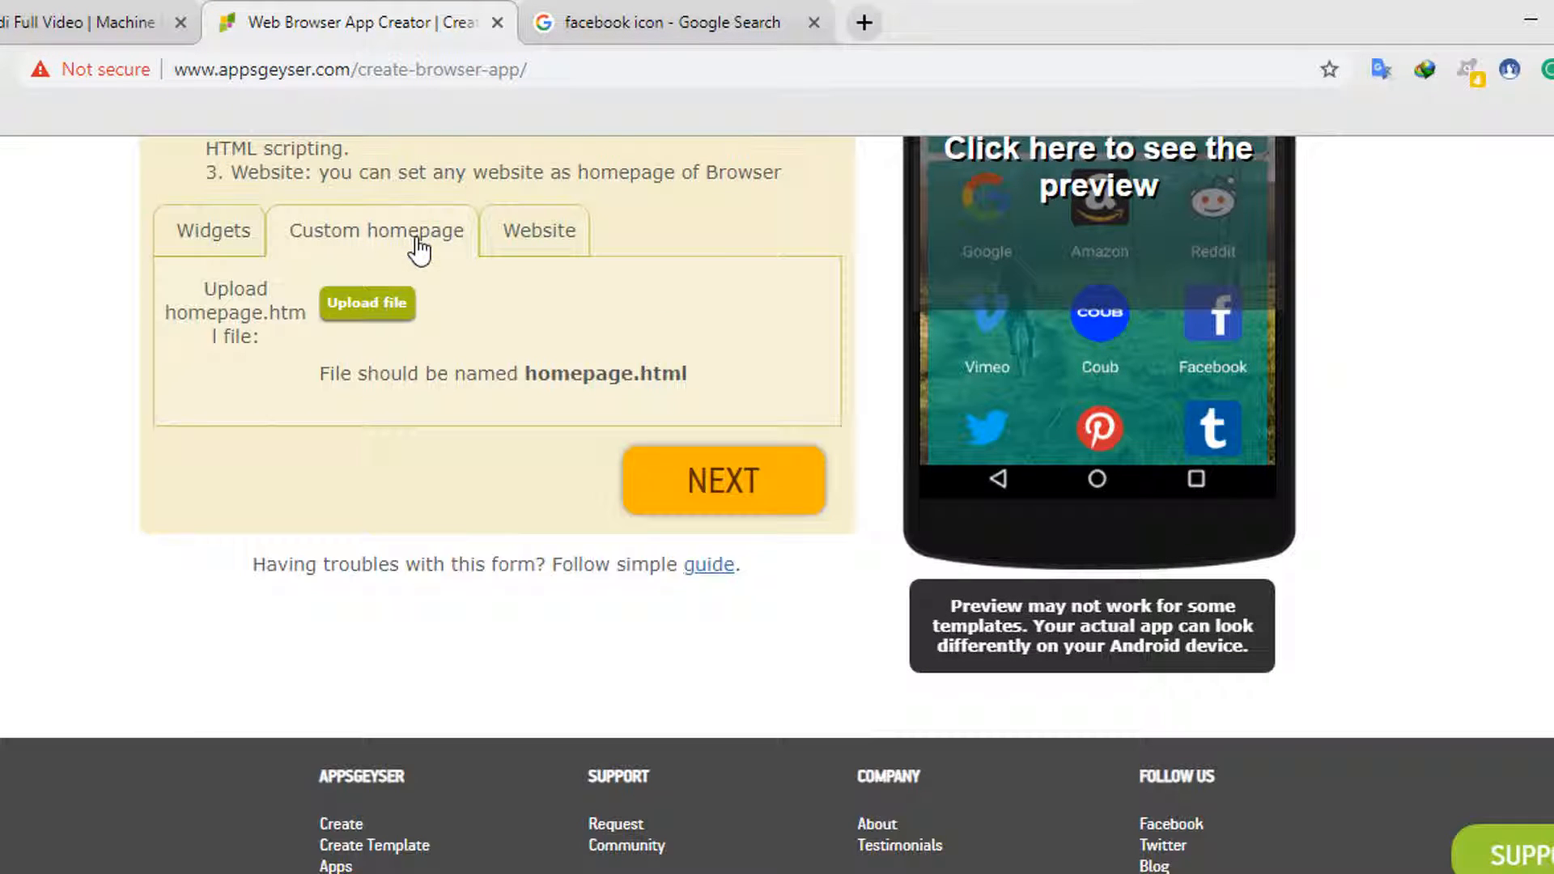
{"action": "left_click", "coordinate": [567, 248]}
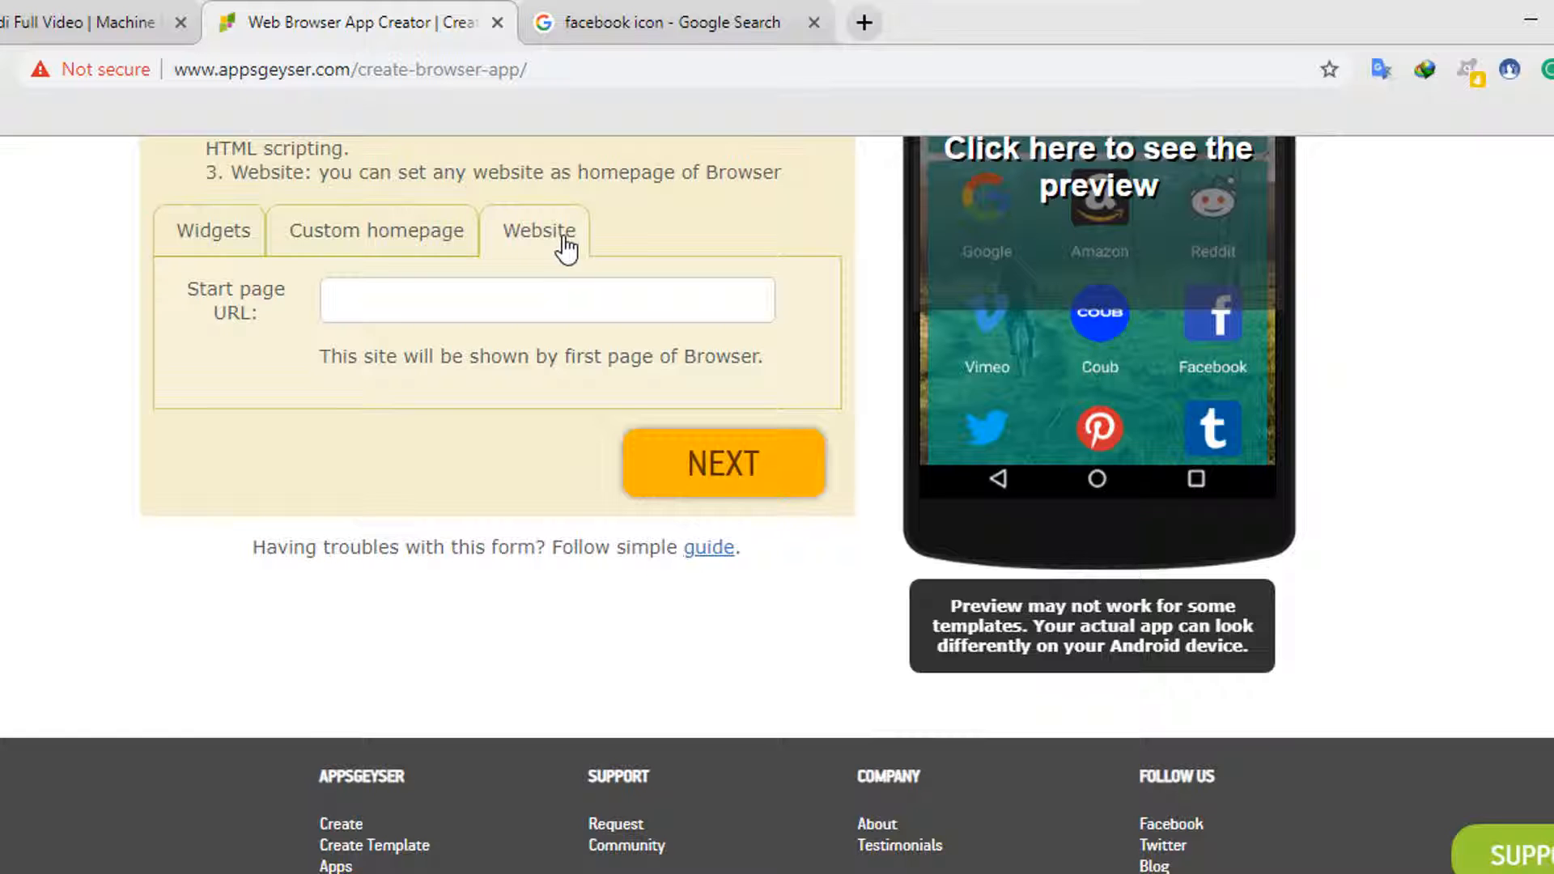
{"action": "left_click", "coordinate": [423, 237]}
{"action": "left_click", "coordinate": [222, 257]}
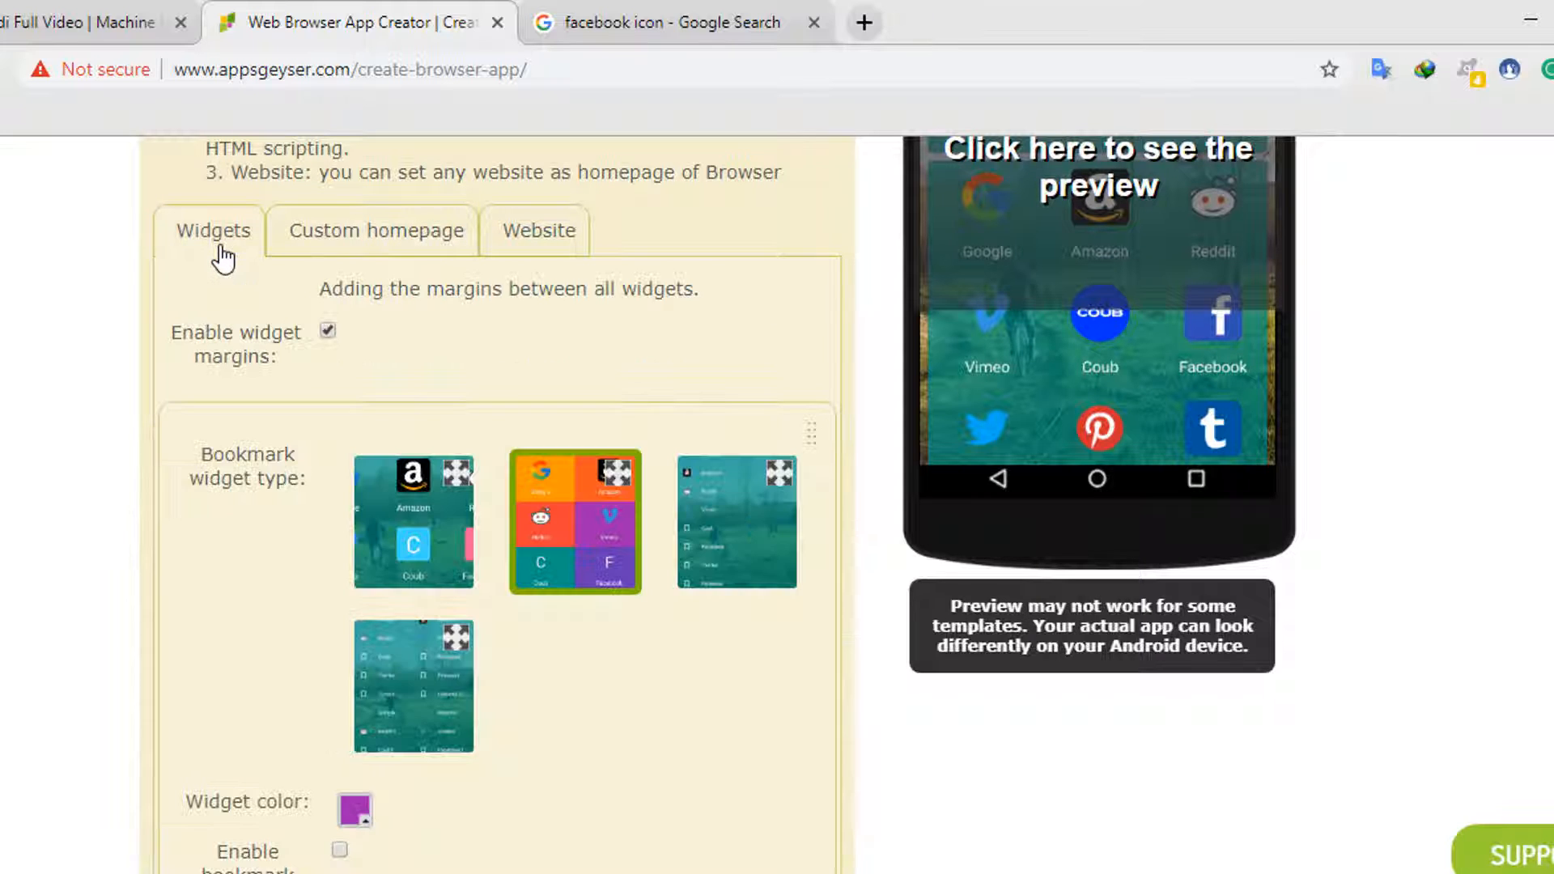
Review the bookmark, downloads, news, history and weather widget settings, keep them as they are, and continue to the appearance settings
{"action": "scroll", "coordinate": [380, 474], "scroll_direction": "down", "scroll_amount": 18}
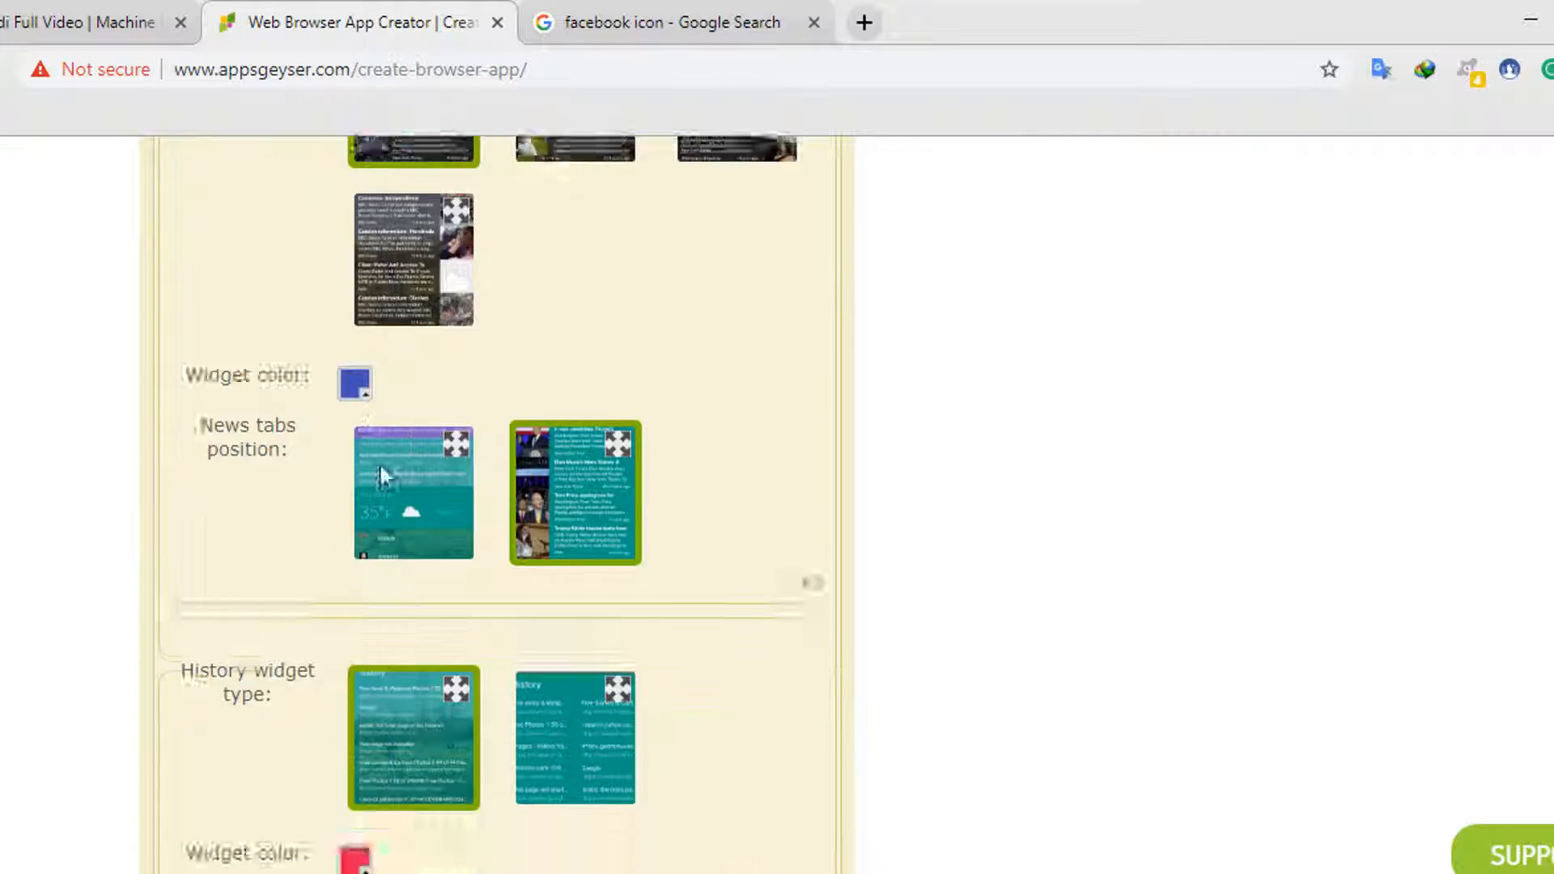
{"action": "scroll", "coordinate": [381, 474], "scroll_direction": "down", "scroll_amount": 9}
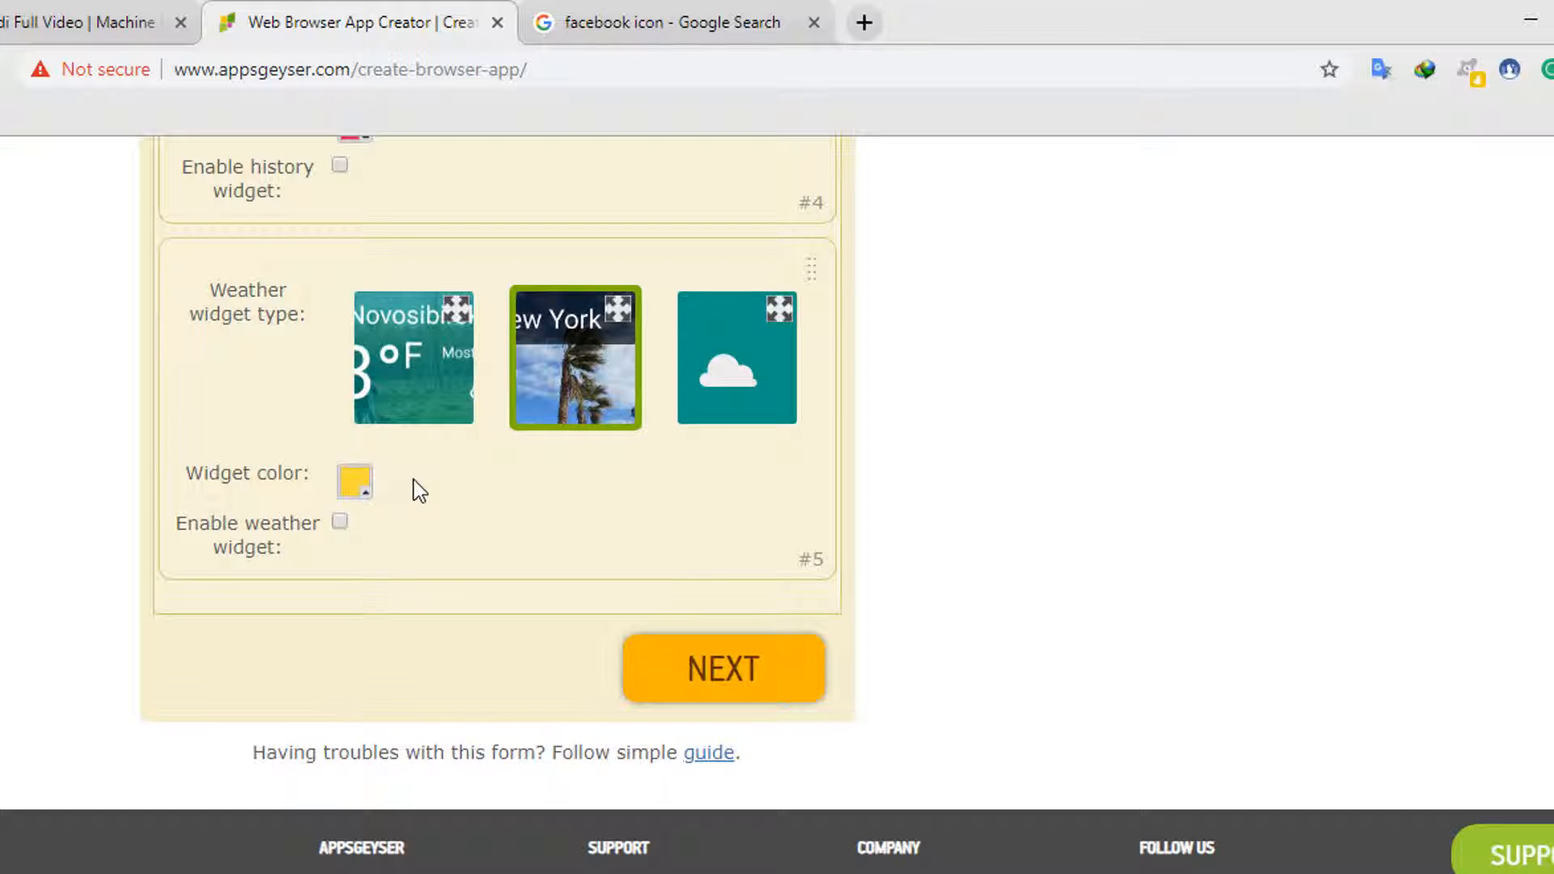
{"action": "scroll", "coordinate": [390, 497], "scroll_direction": "up", "scroll_amount": 10}
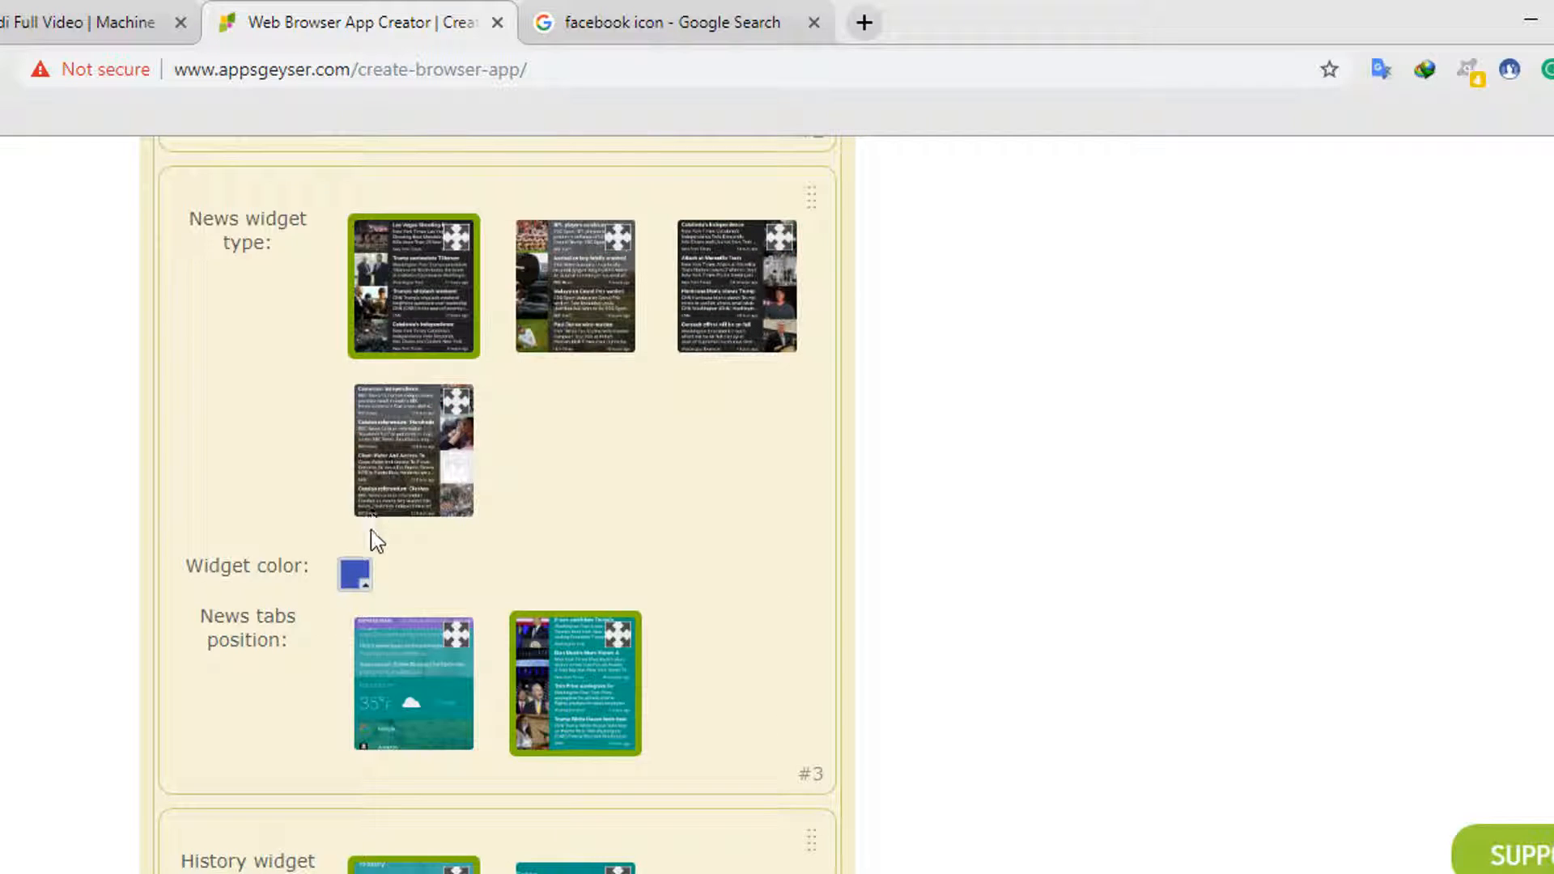
{"action": "scroll", "coordinate": [374, 535], "scroll_direction": "up", "scroll_amount": 8}
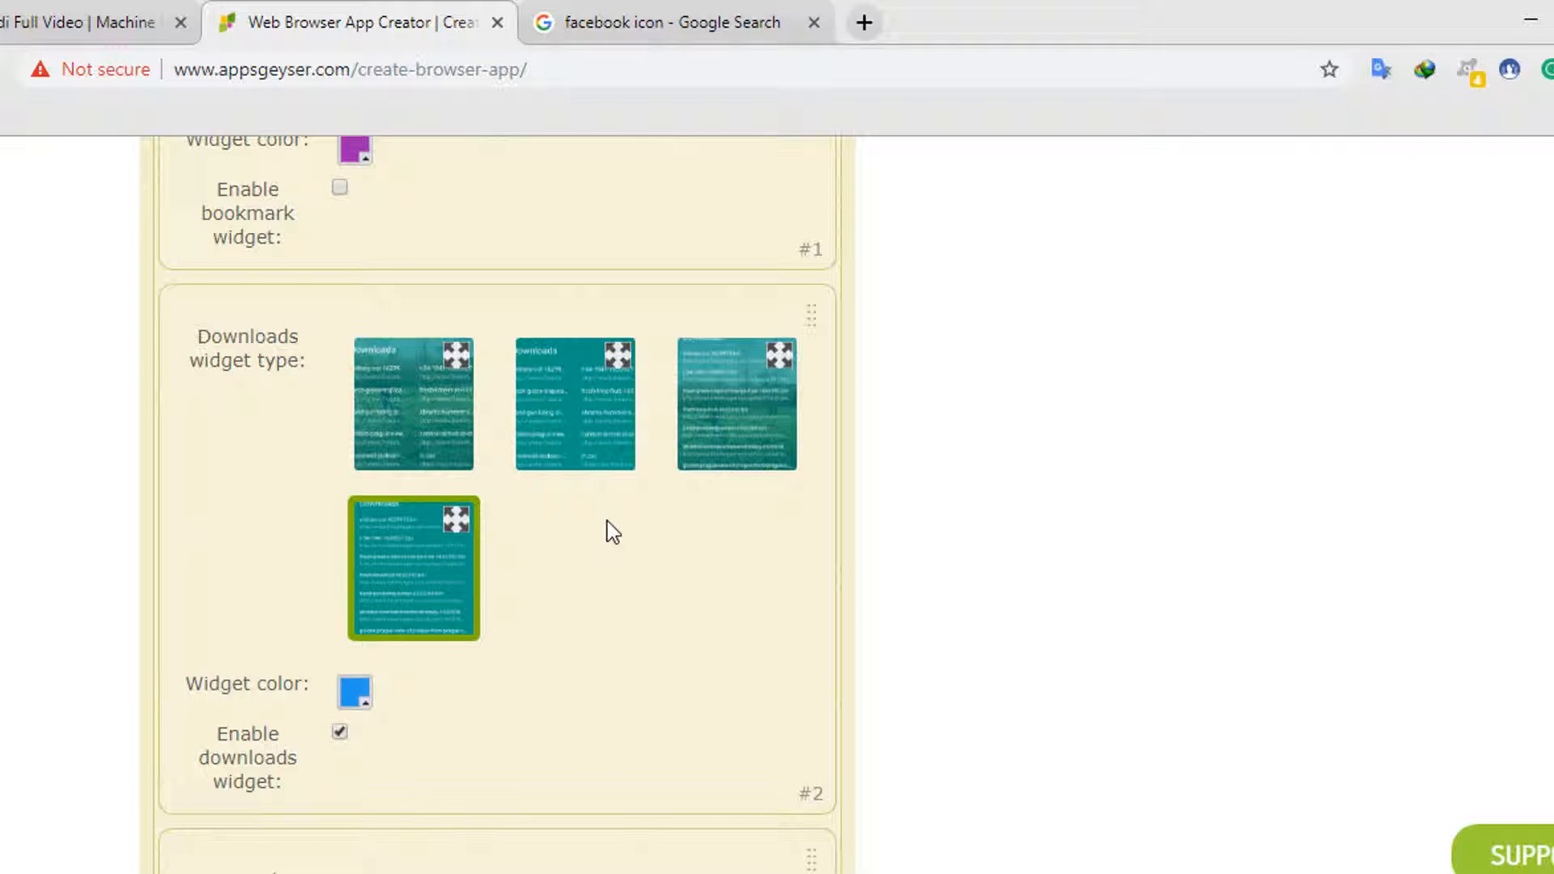
{"action": "scroll", "coordinate": [612, 531], "scroll_direction": "down", "scroll_amount": 15}
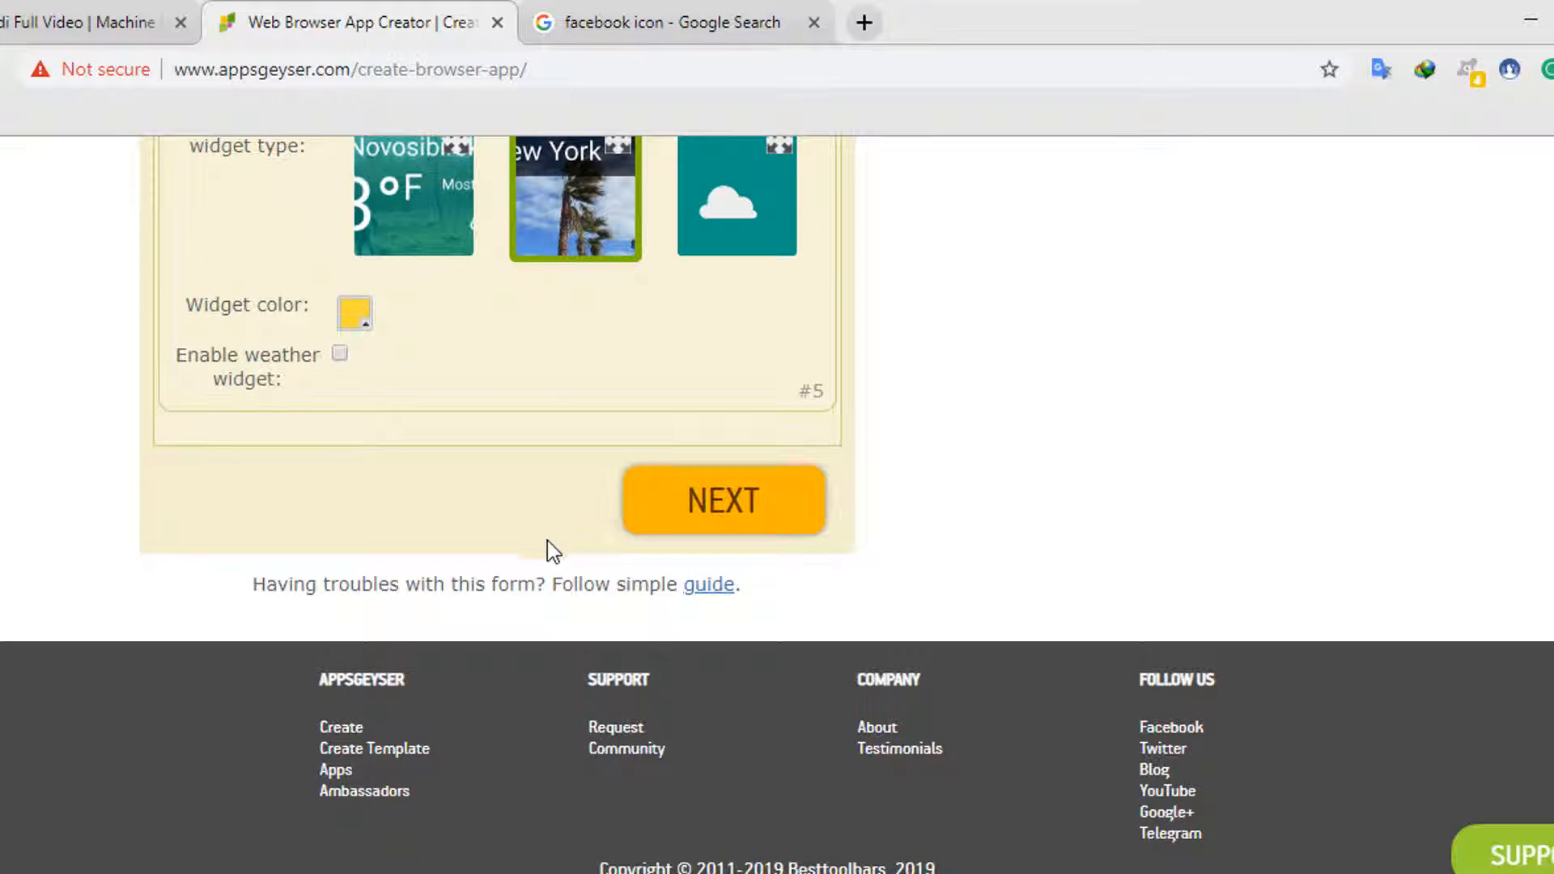
{"action": "left_click", "coordinate": [647, 528]}
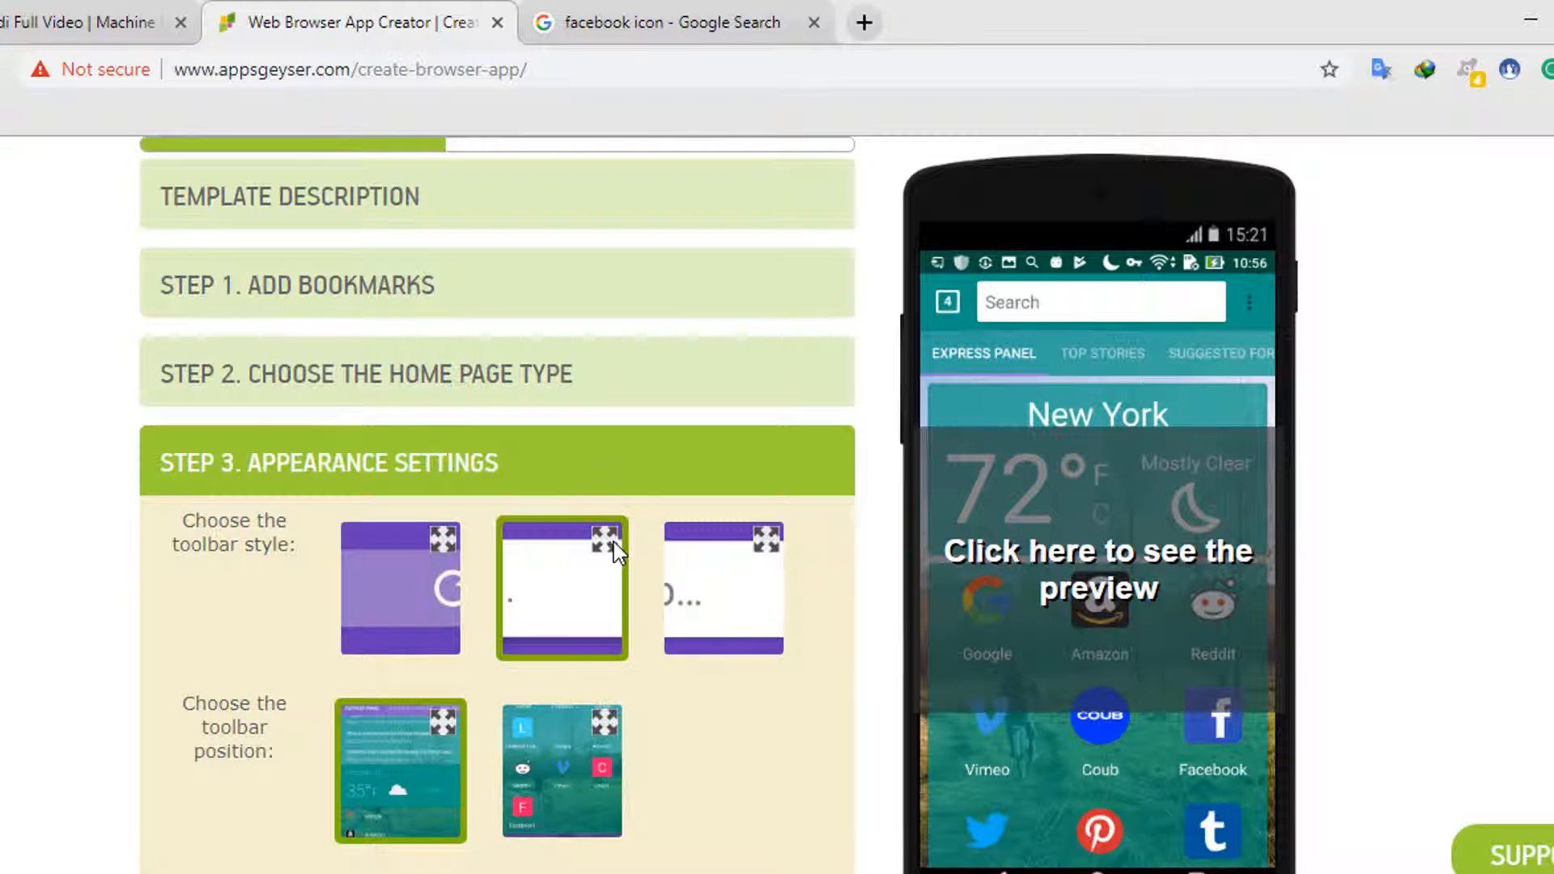
Keep the appearance settings as they are, name the app Tech Bangla GuiDe, and continue to the description
{"action": "scroll", "coordinate": [614, 542], "scroll_direction": "down", "scroll_amount": 10}
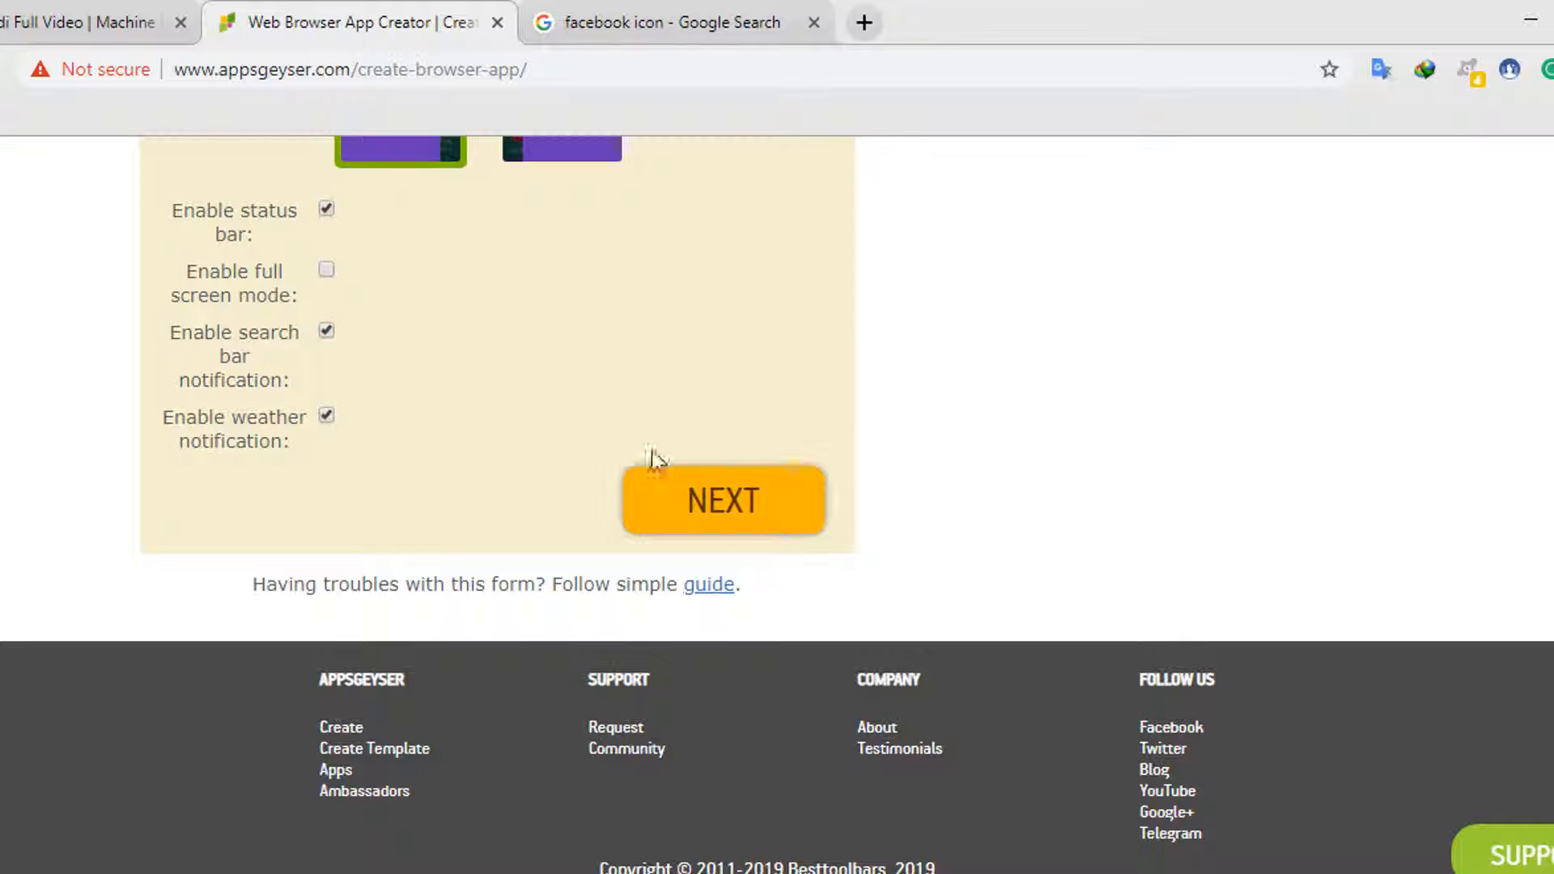
{"action": "left_click", "coordinate": [705, 504]}
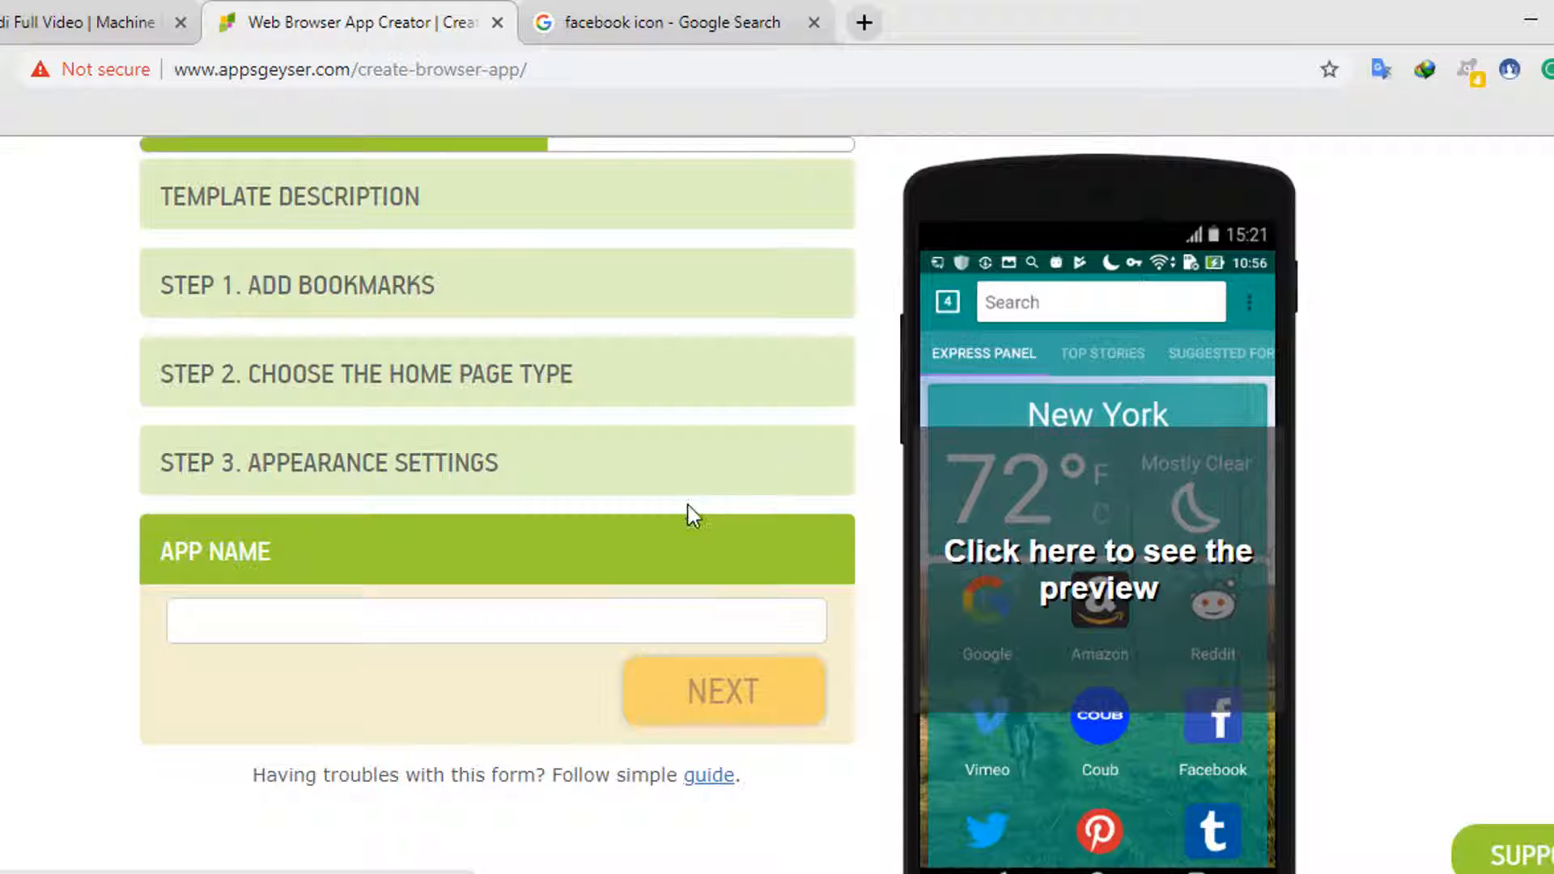
{"action": "left_click", "coordinate": [529, 606]}
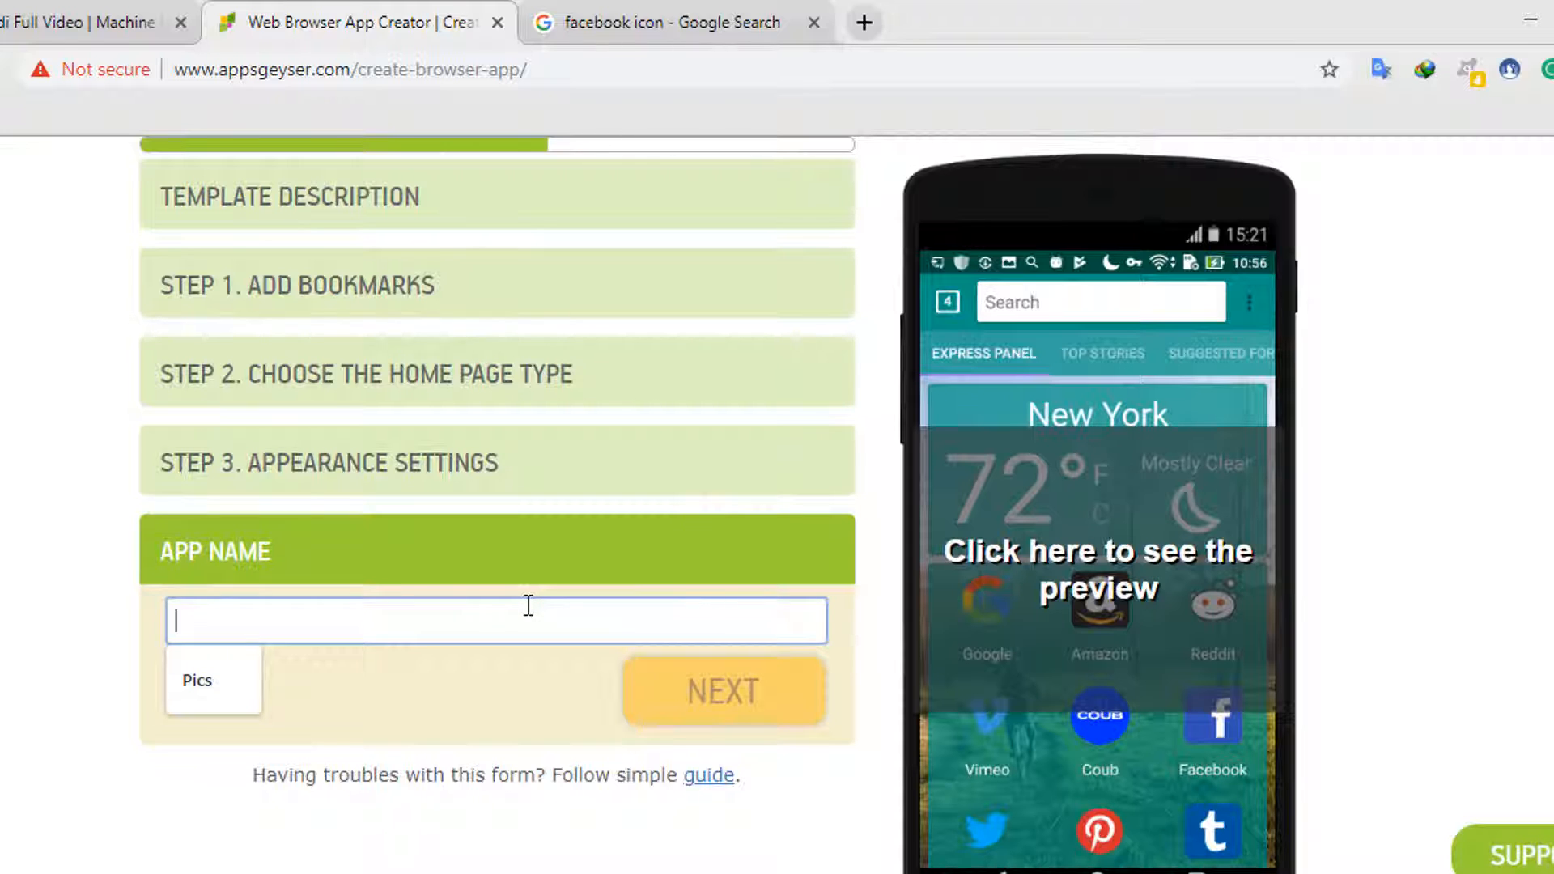
{"action": "type", "text": "Tech Bangla GuiDe"}
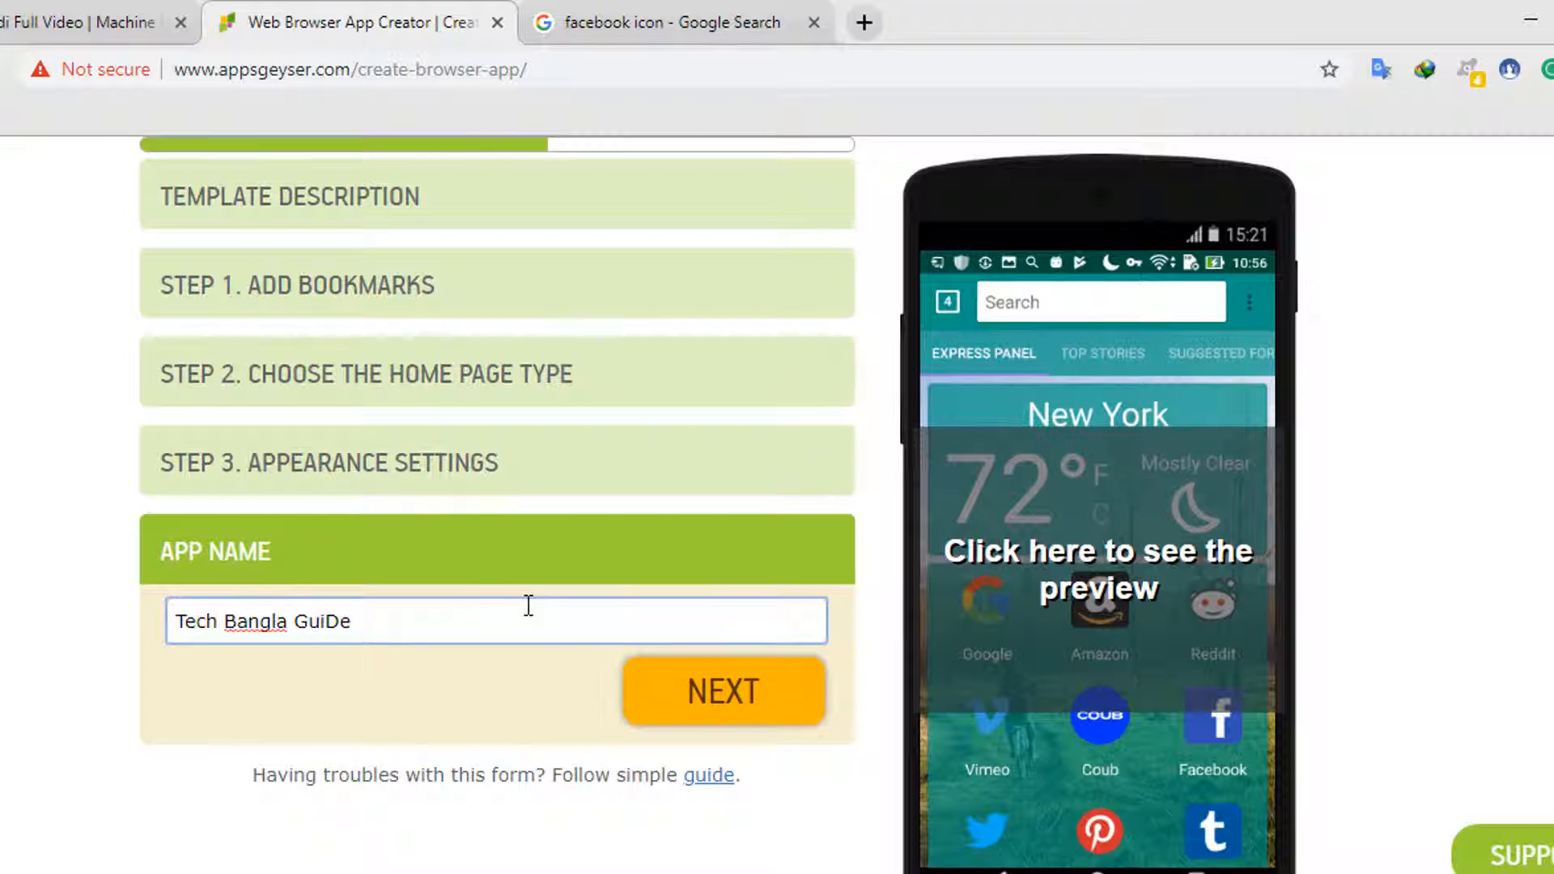
{"action": "left_click", "coordinate": [739, 704]}
Leave the app description empty and continue to the icon settings
{"action": "scroll", "coordinate": [737, 705], "scroll_direction": "down", "scroll_amount": 2}
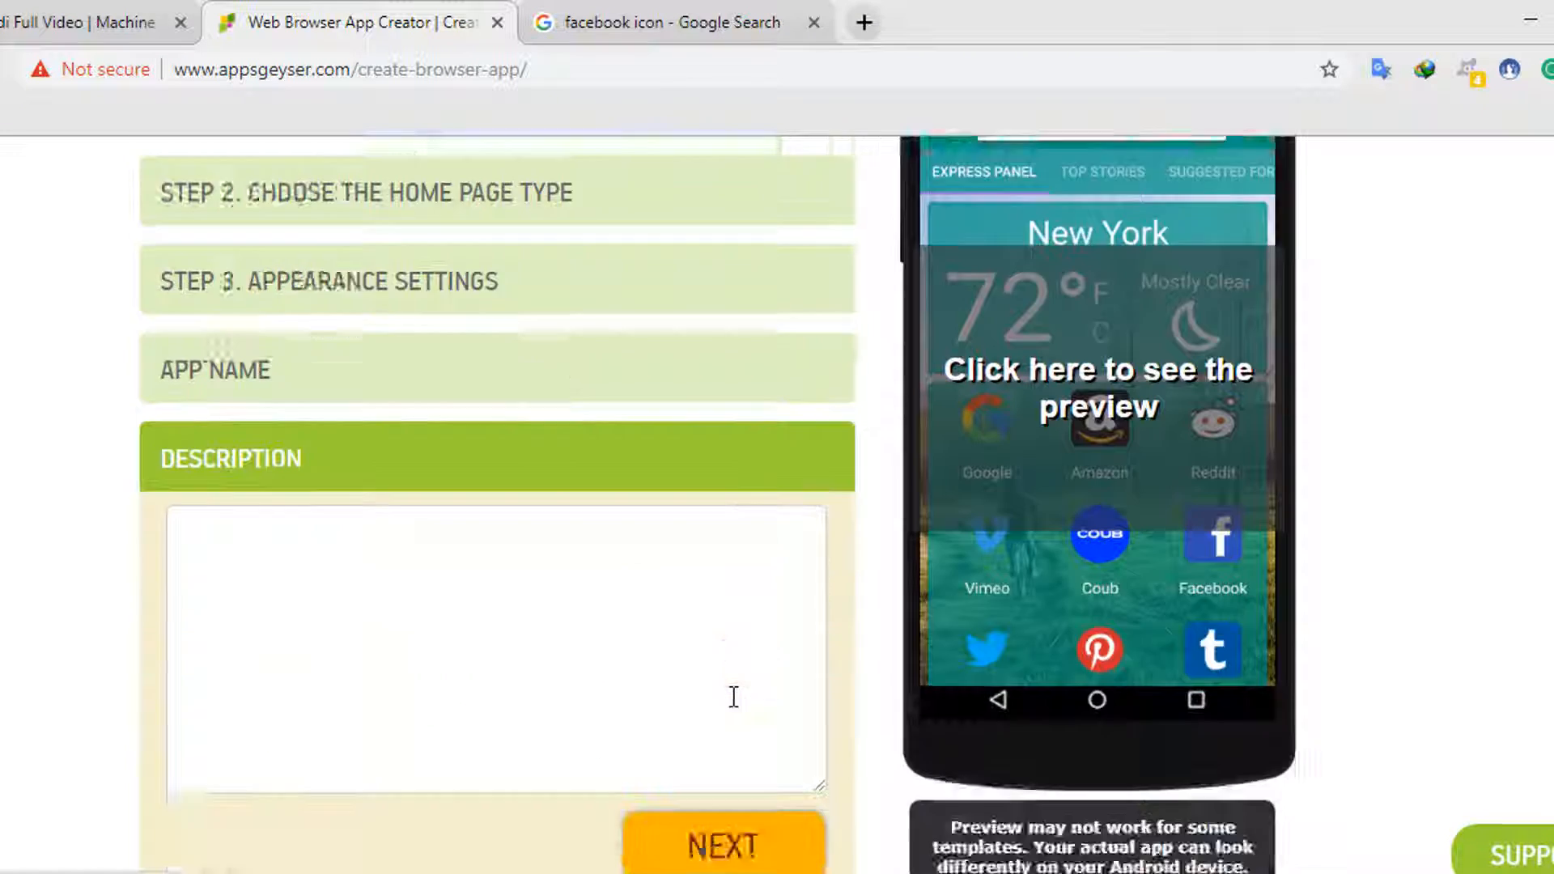
{"action": "scroll", "coordinate": [734, 697], "scroll_direction": "down", "scroll_amount": 3}
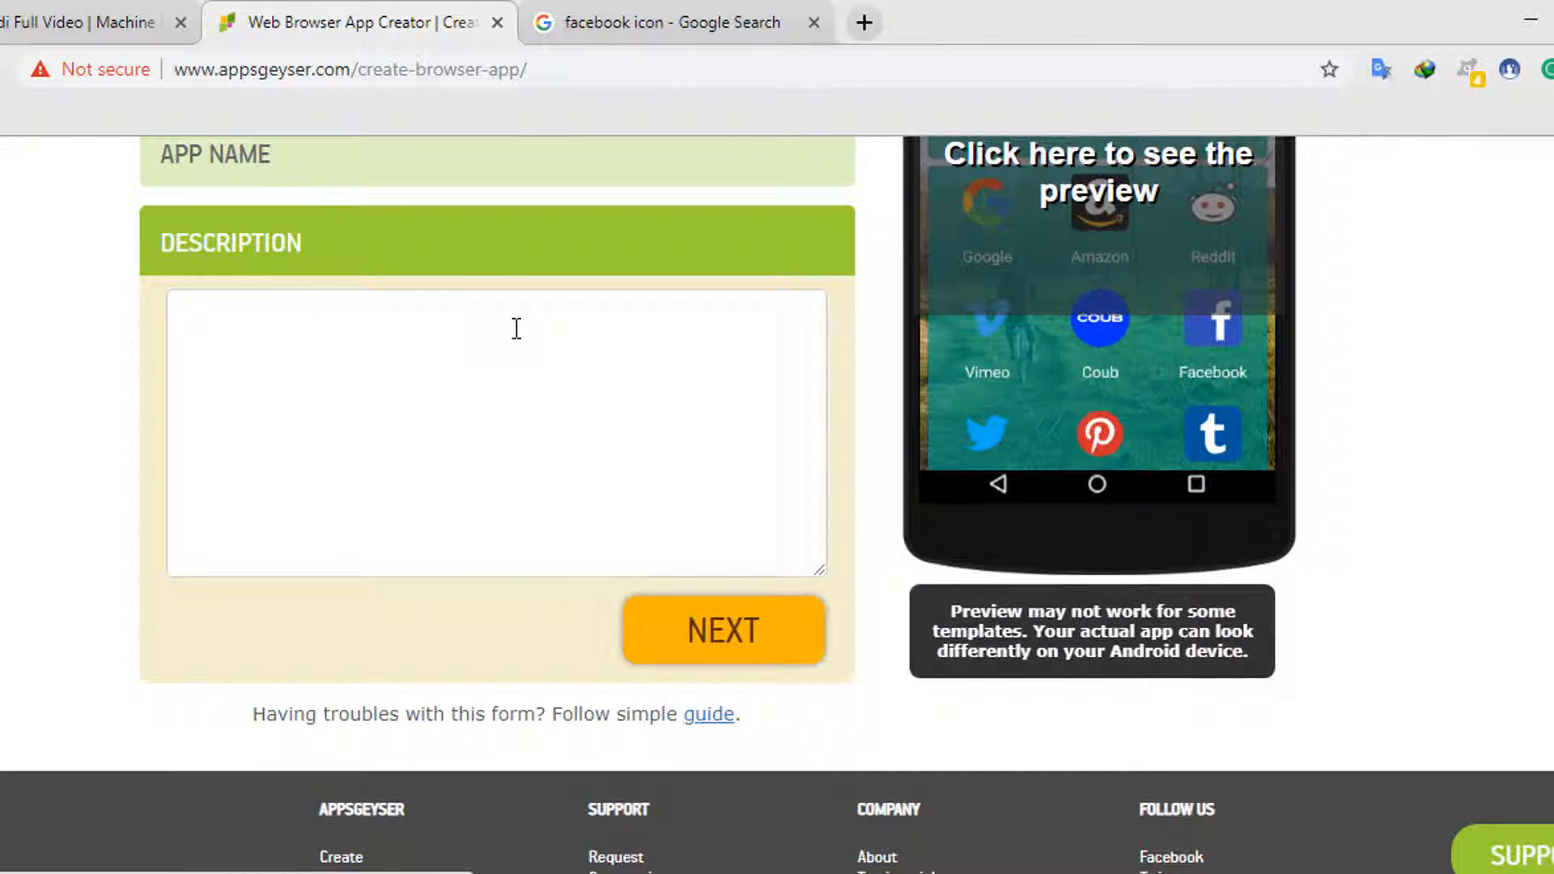
{"action": "left_click", "coordinate": [516, 328]}
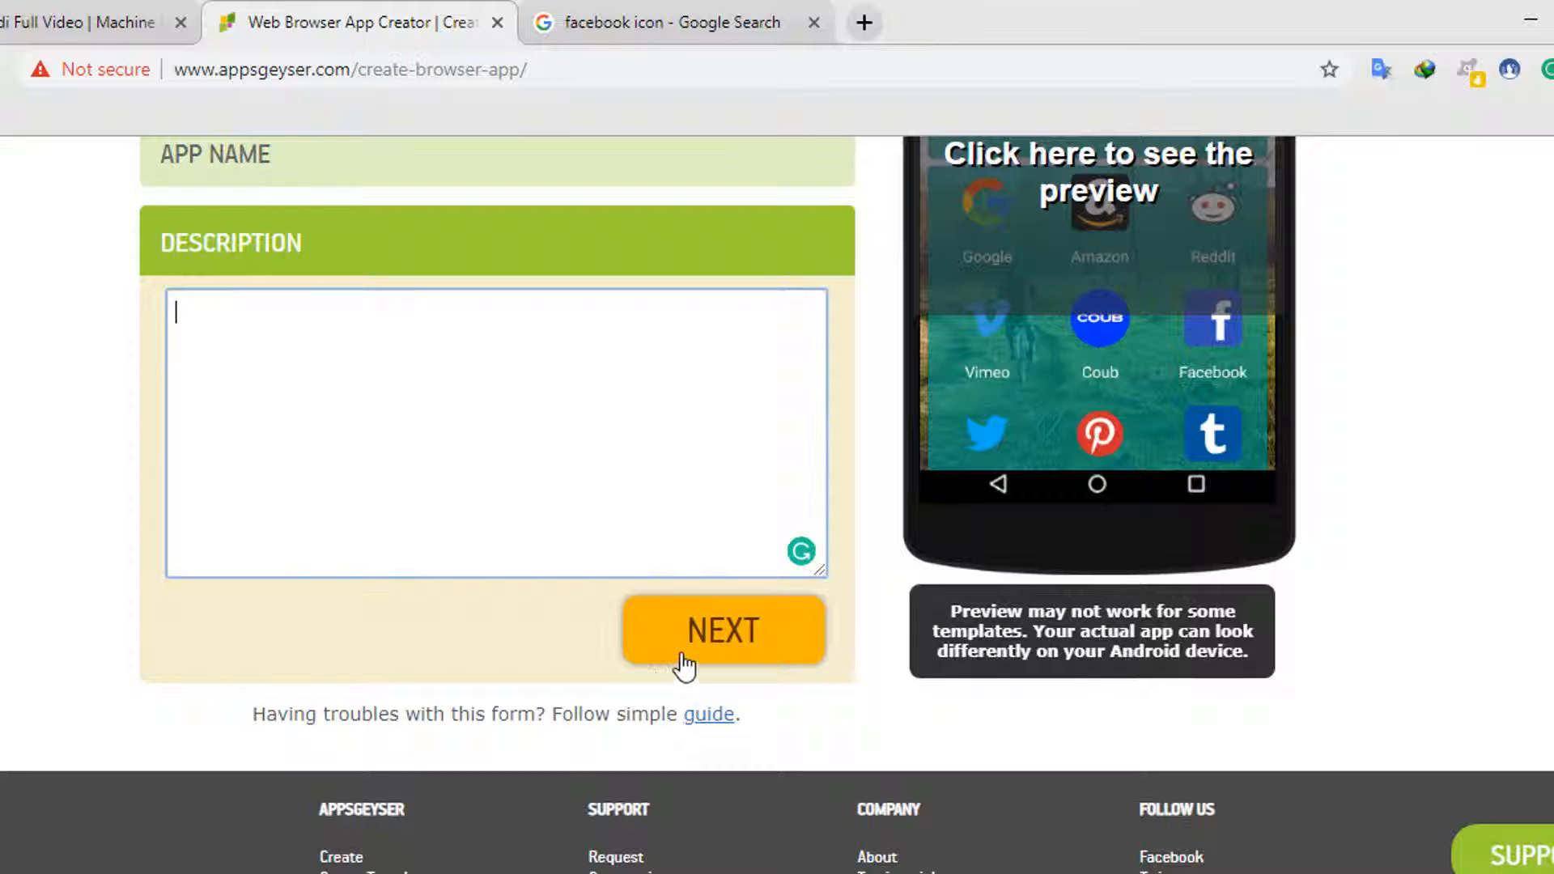
{"action": "left_click", "coordinate": [688, 652]}
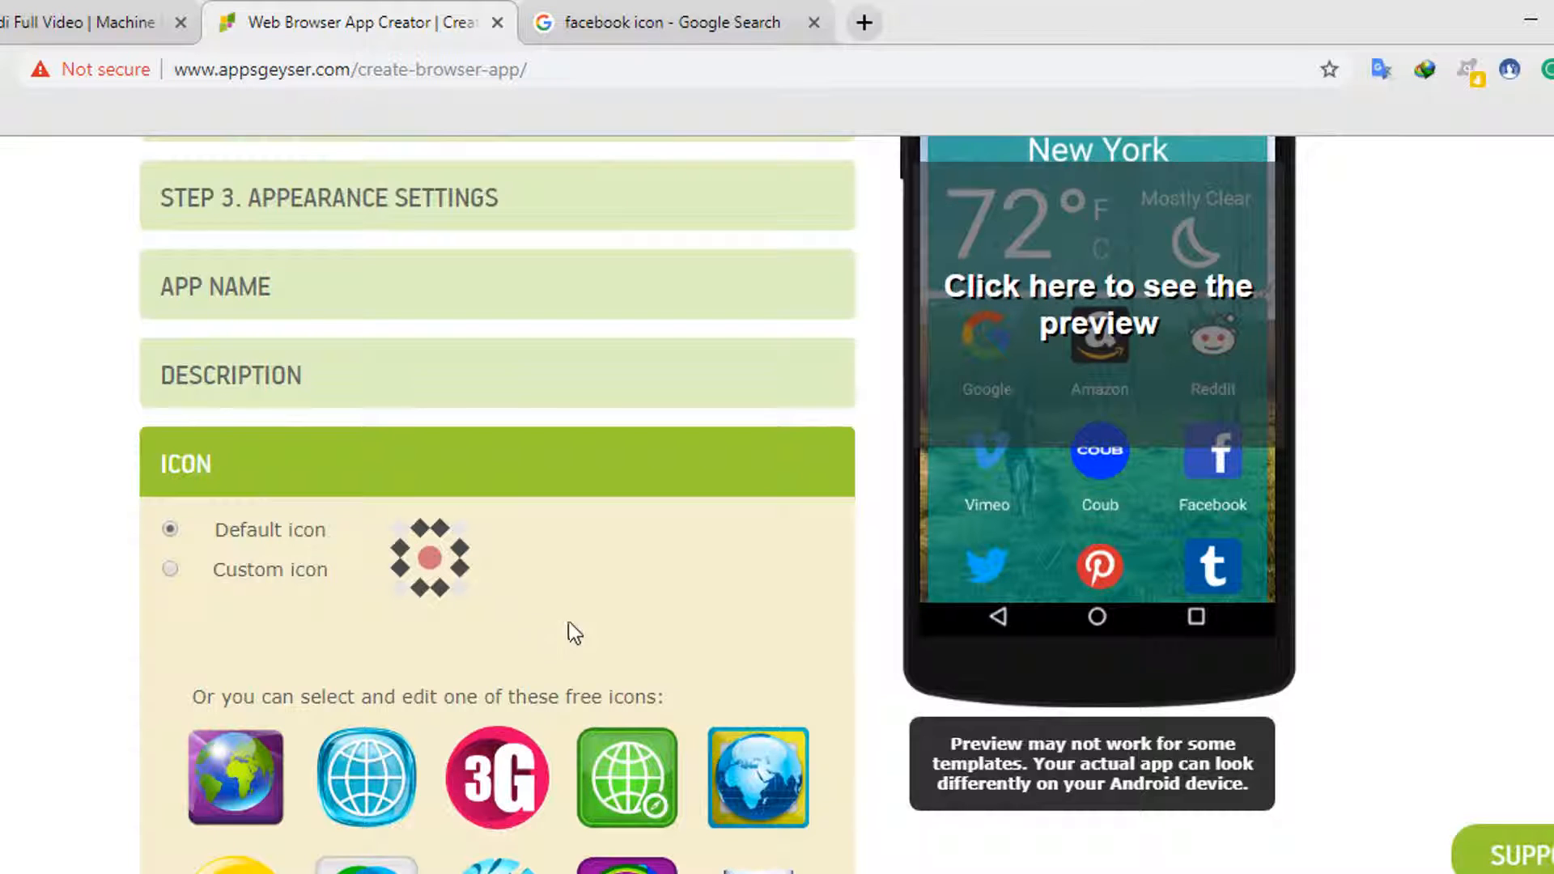
Review the custom icon option and the free icons, return to the default icon, and finish the icon step
{"action": "scroll", "coordinate": [572, 632], "scroll_direction": "down", "scroll_amount": 3}
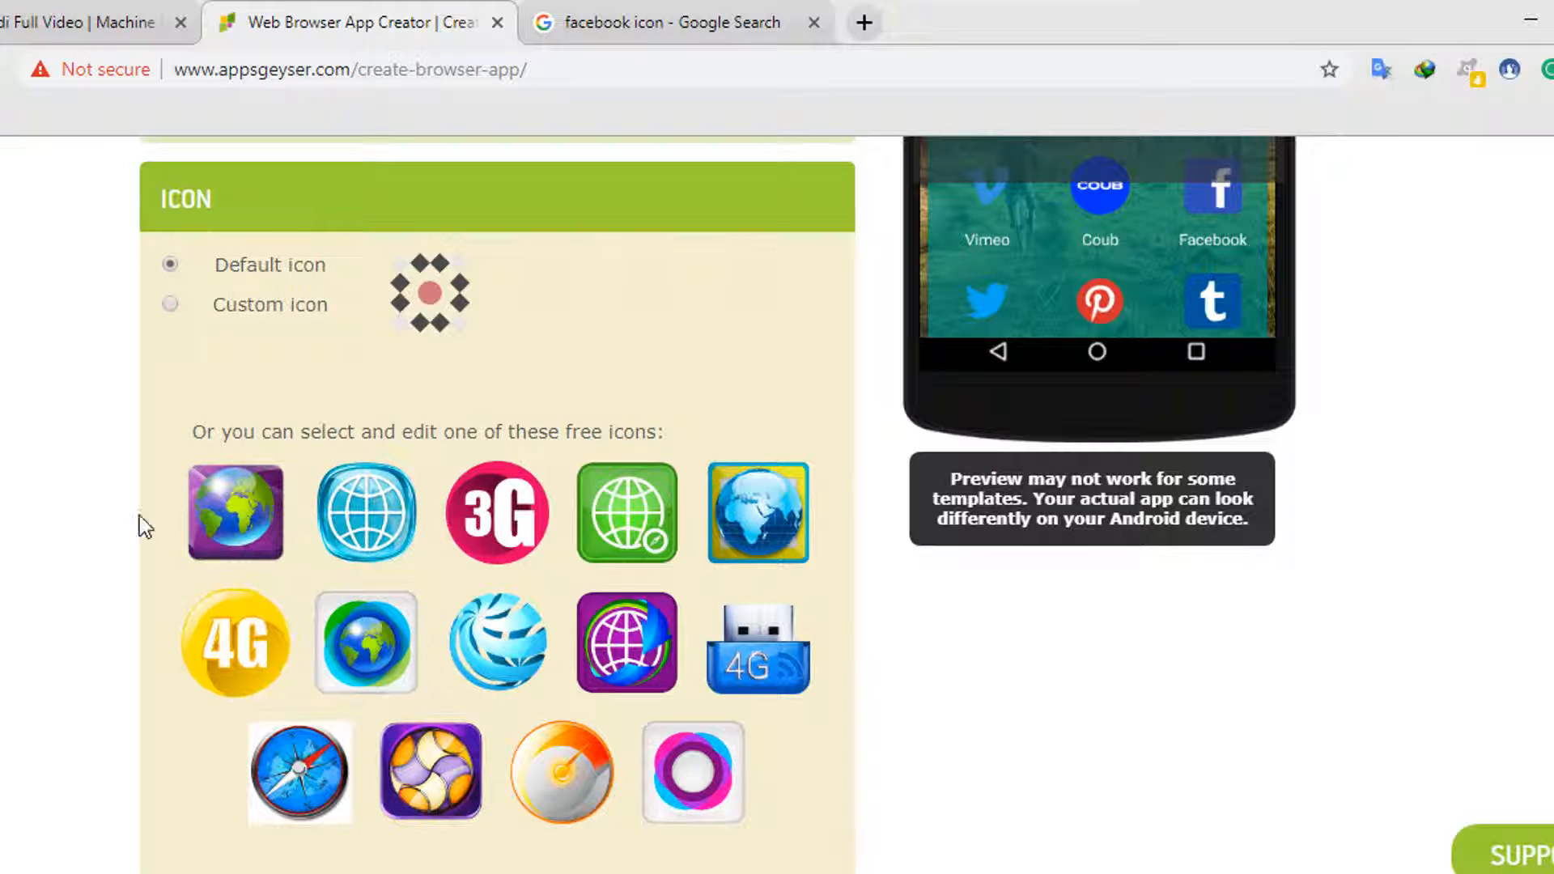
{"action": "left_click", "coordinate": [170, 305]}
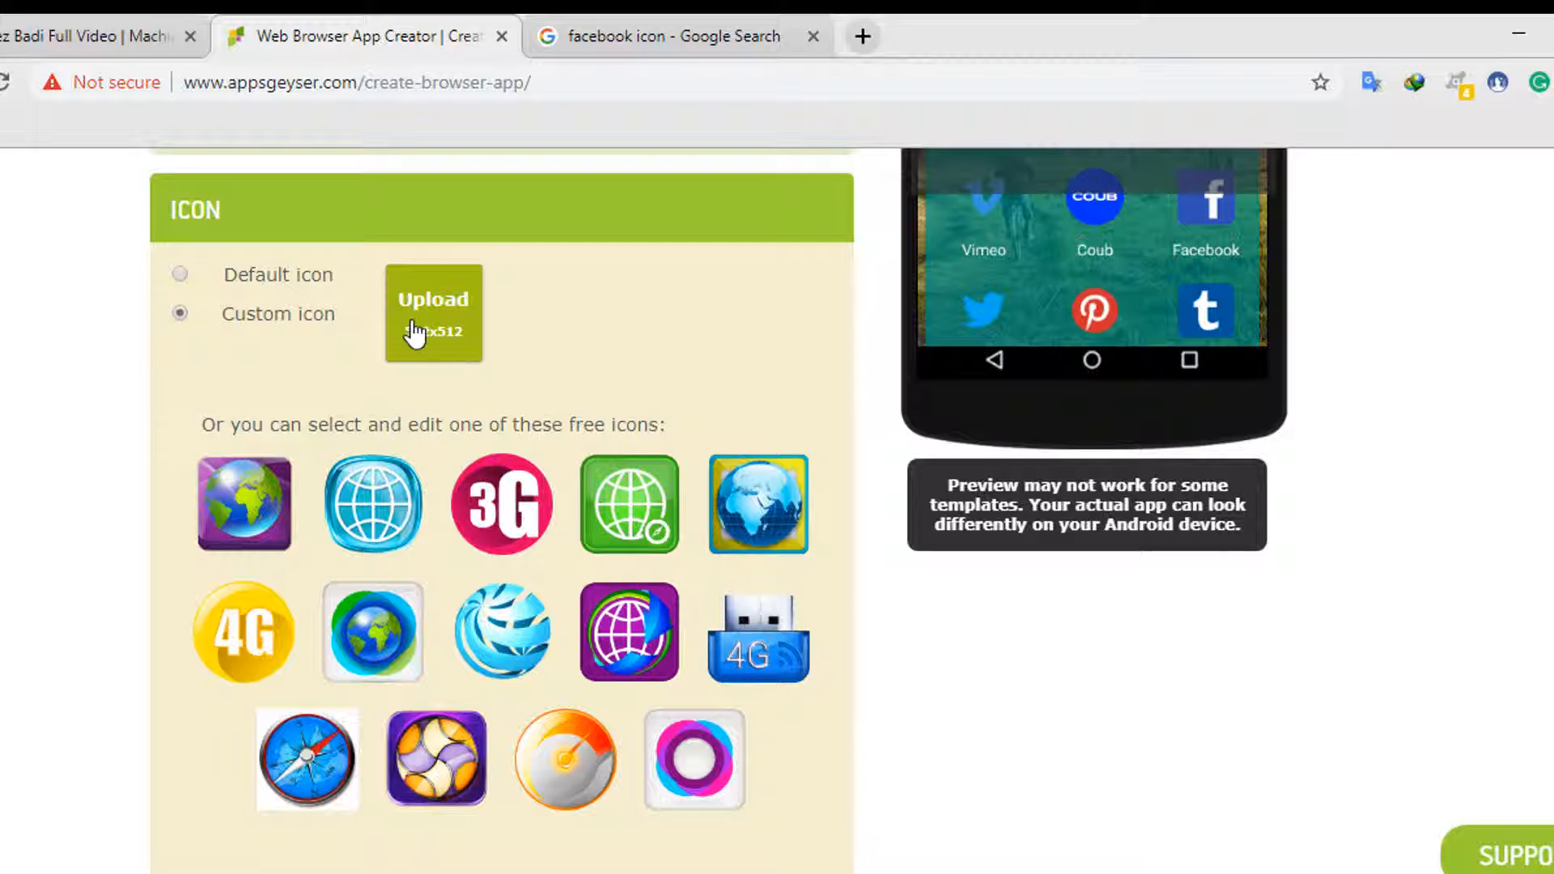
{"action": "left_click", "coordinate": [180, 274]}
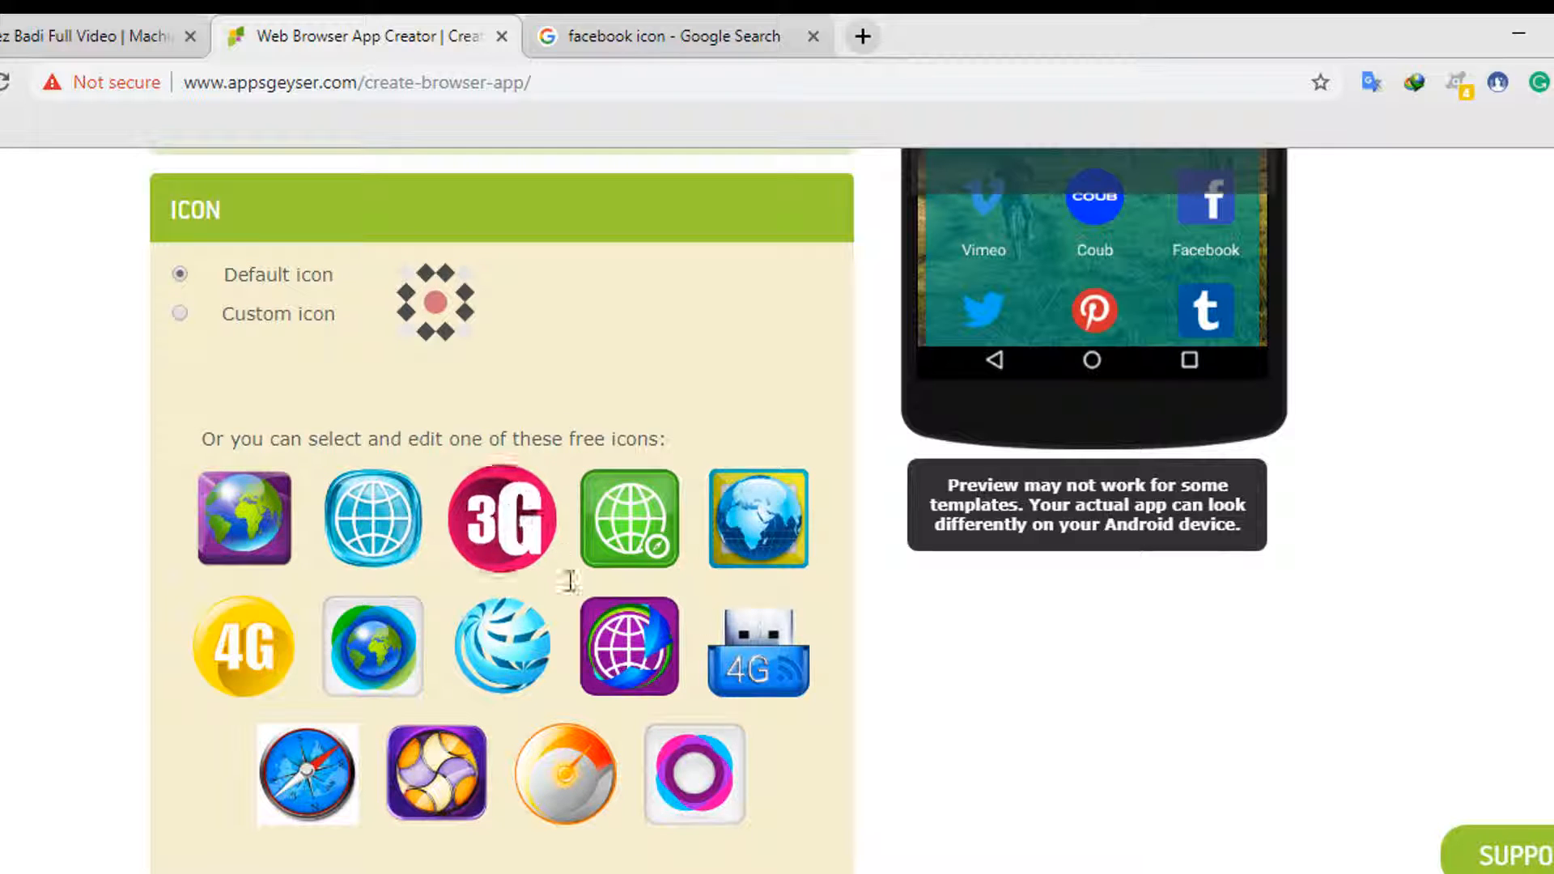
{"action": "scroll", "coordinate": [594, 633], "scroll_direction": "down", "scroll_amount": 5}
{"action": "left_click", "coordinate": [690, 524]}
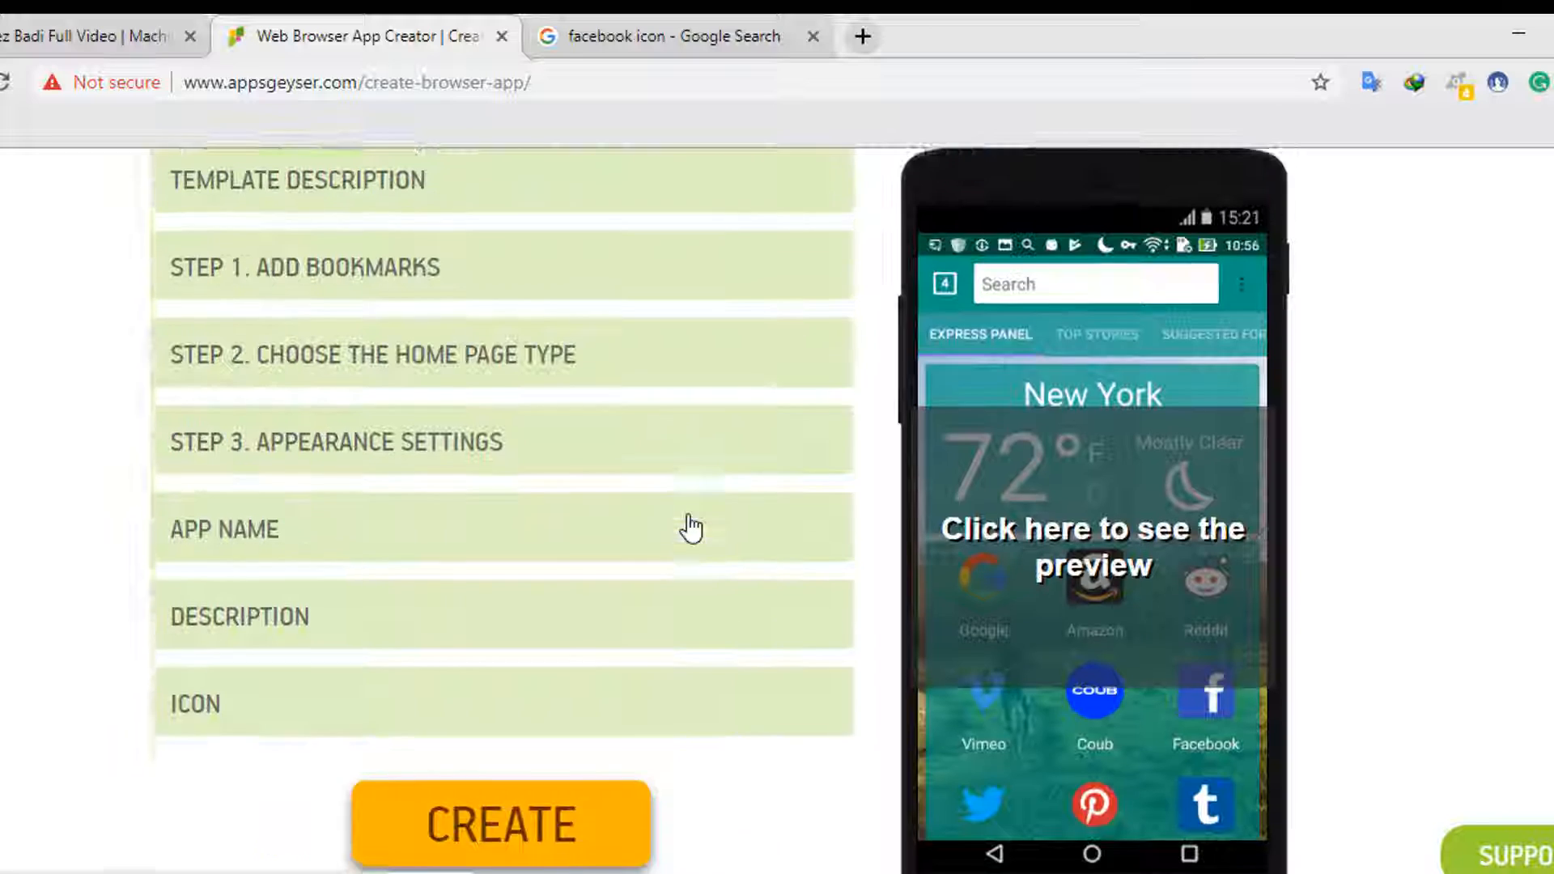
Create the app and sign in to AppsGeyser with the Facebook account
{"action": "left_click", "coordinate": [545, 847]}
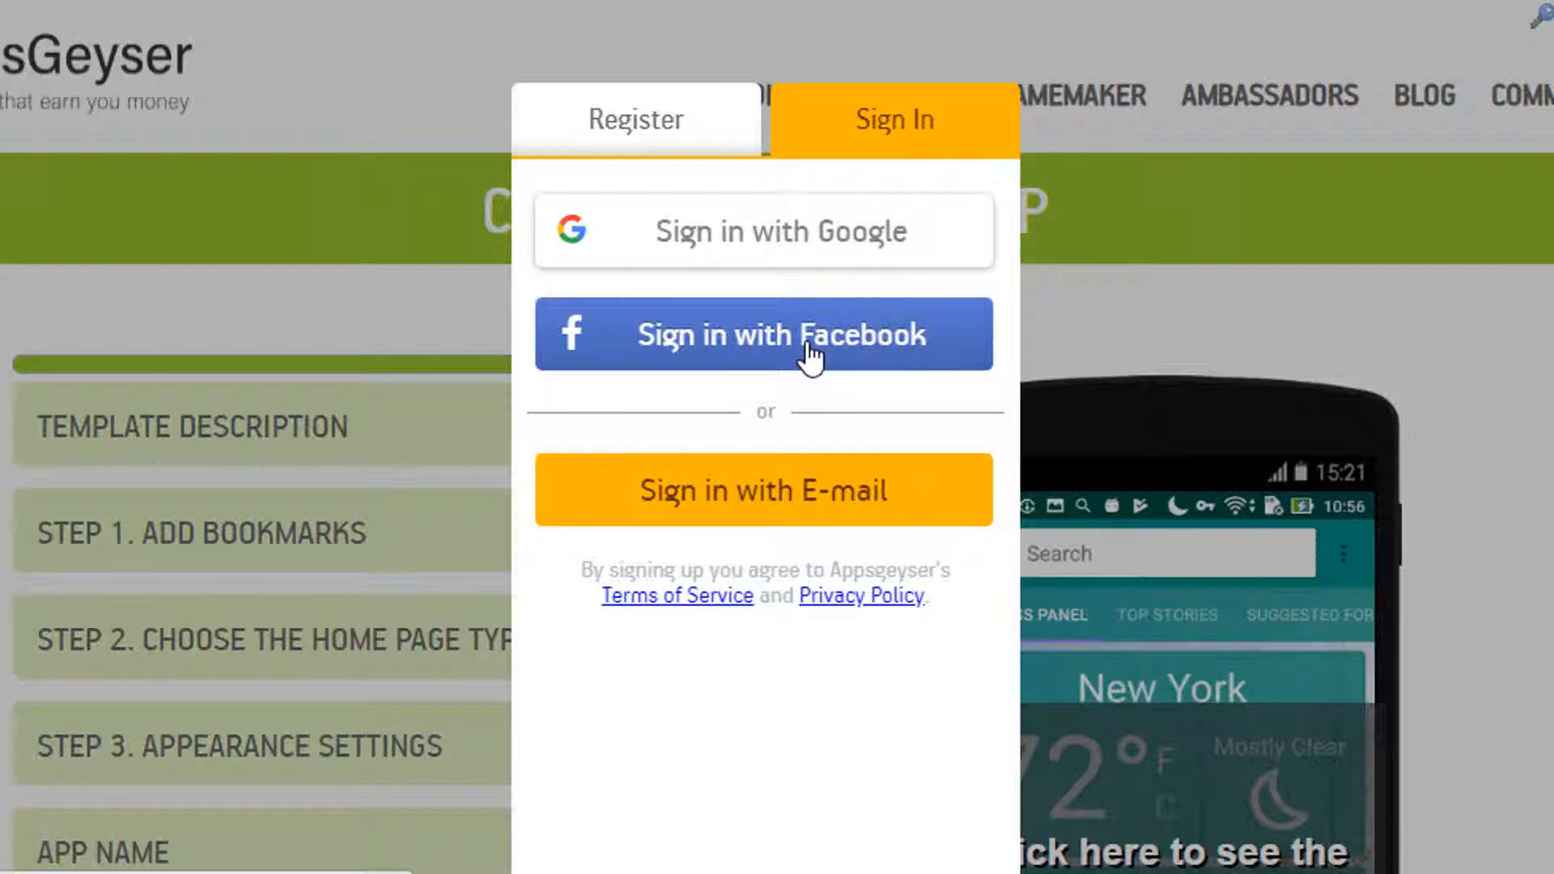
{"action": "left_click", "coordinate": [809, 356]}
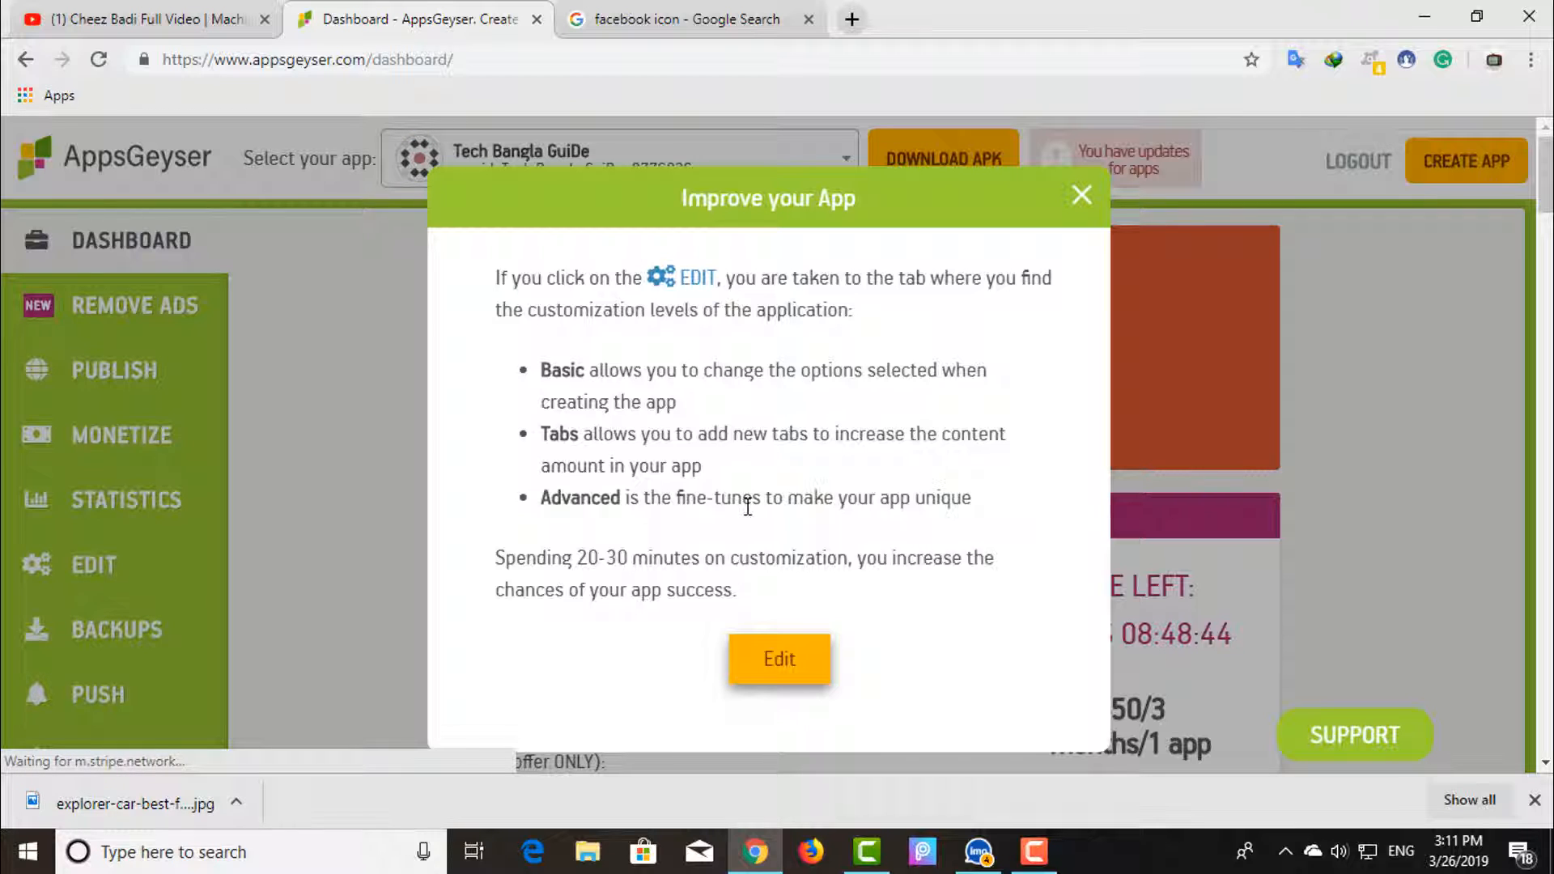
Open the new app for editing and review its basic settings sections
{"action": "left_click", "coordinate": [773, 664]}
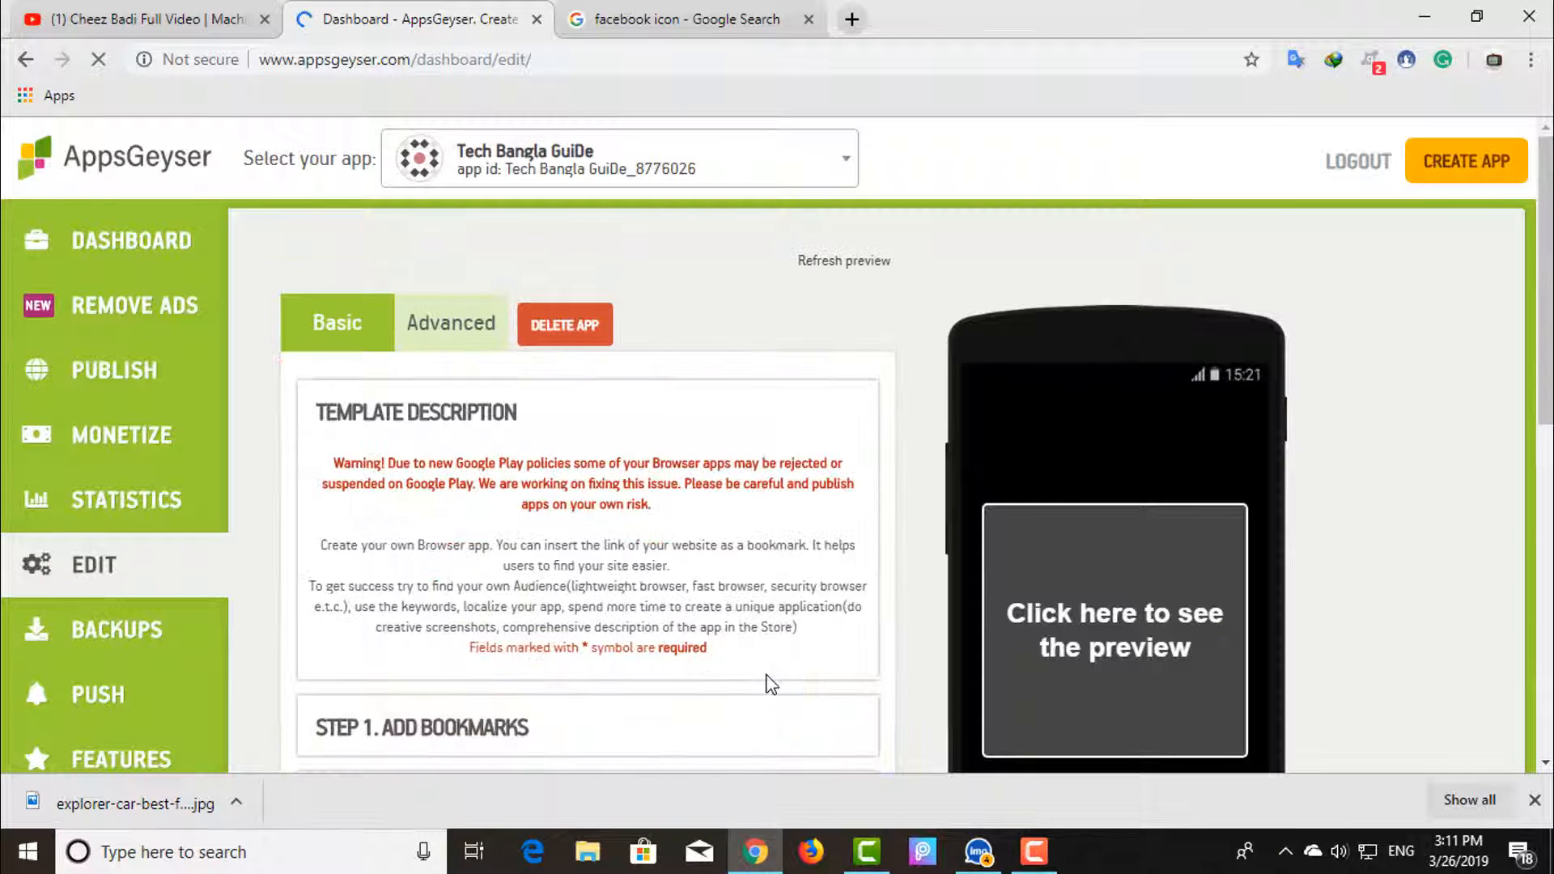
{"action": "scroll", "coordinate": [1186, 628], "scroll_direction": "down", "scroll_amount": 1}
{"action": "scroll", "coordinate": [541, 617], "scroll_direction": "down", "scroll_amount": 7}
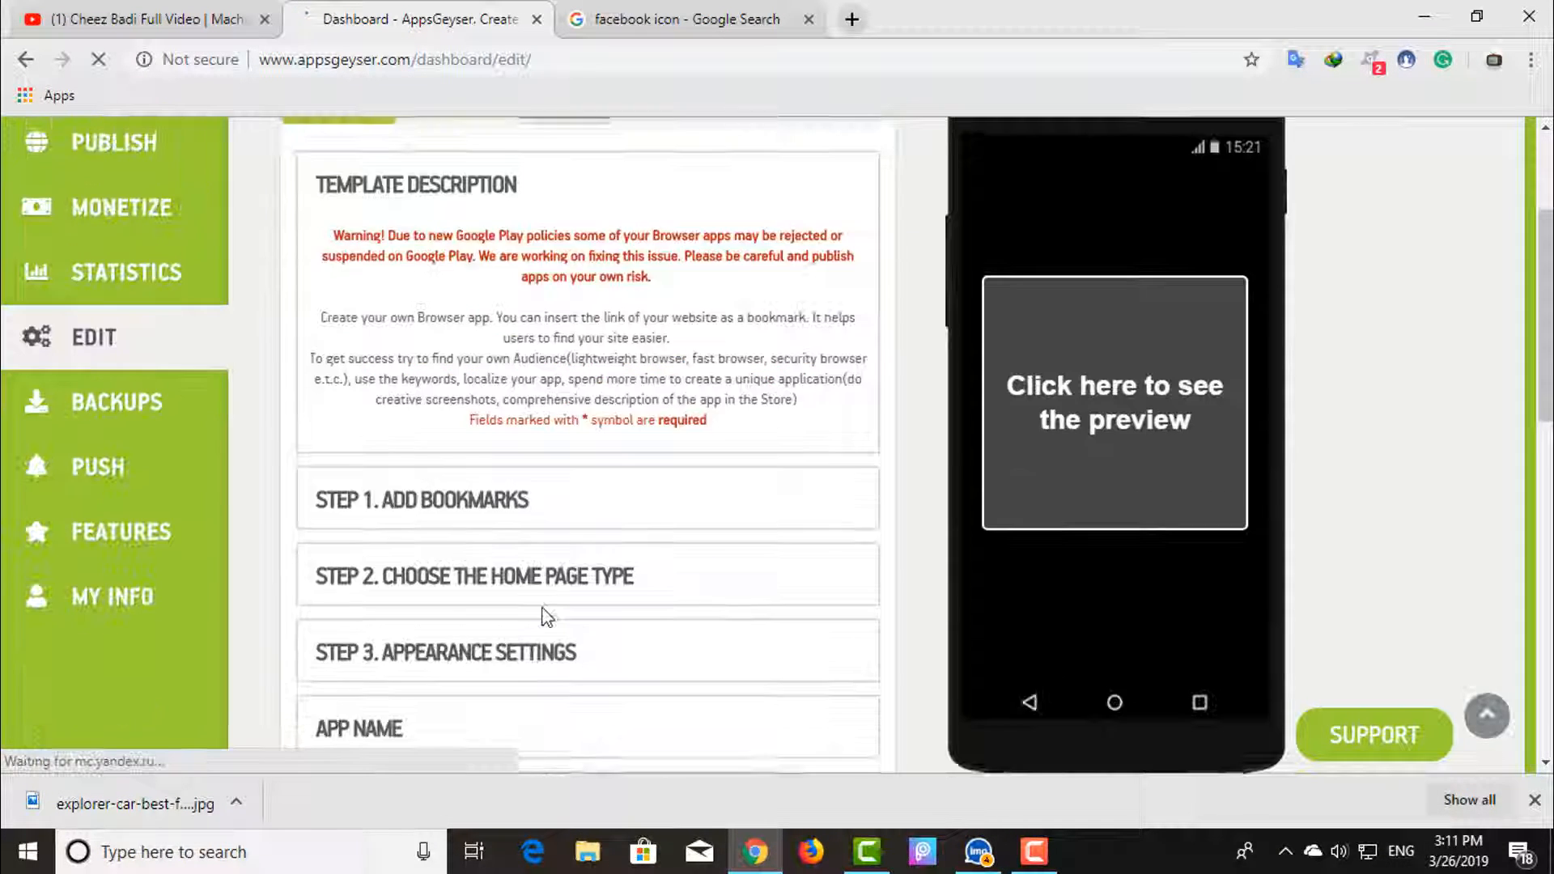
{"action": "left_click", "coordinate": [617, 487]}
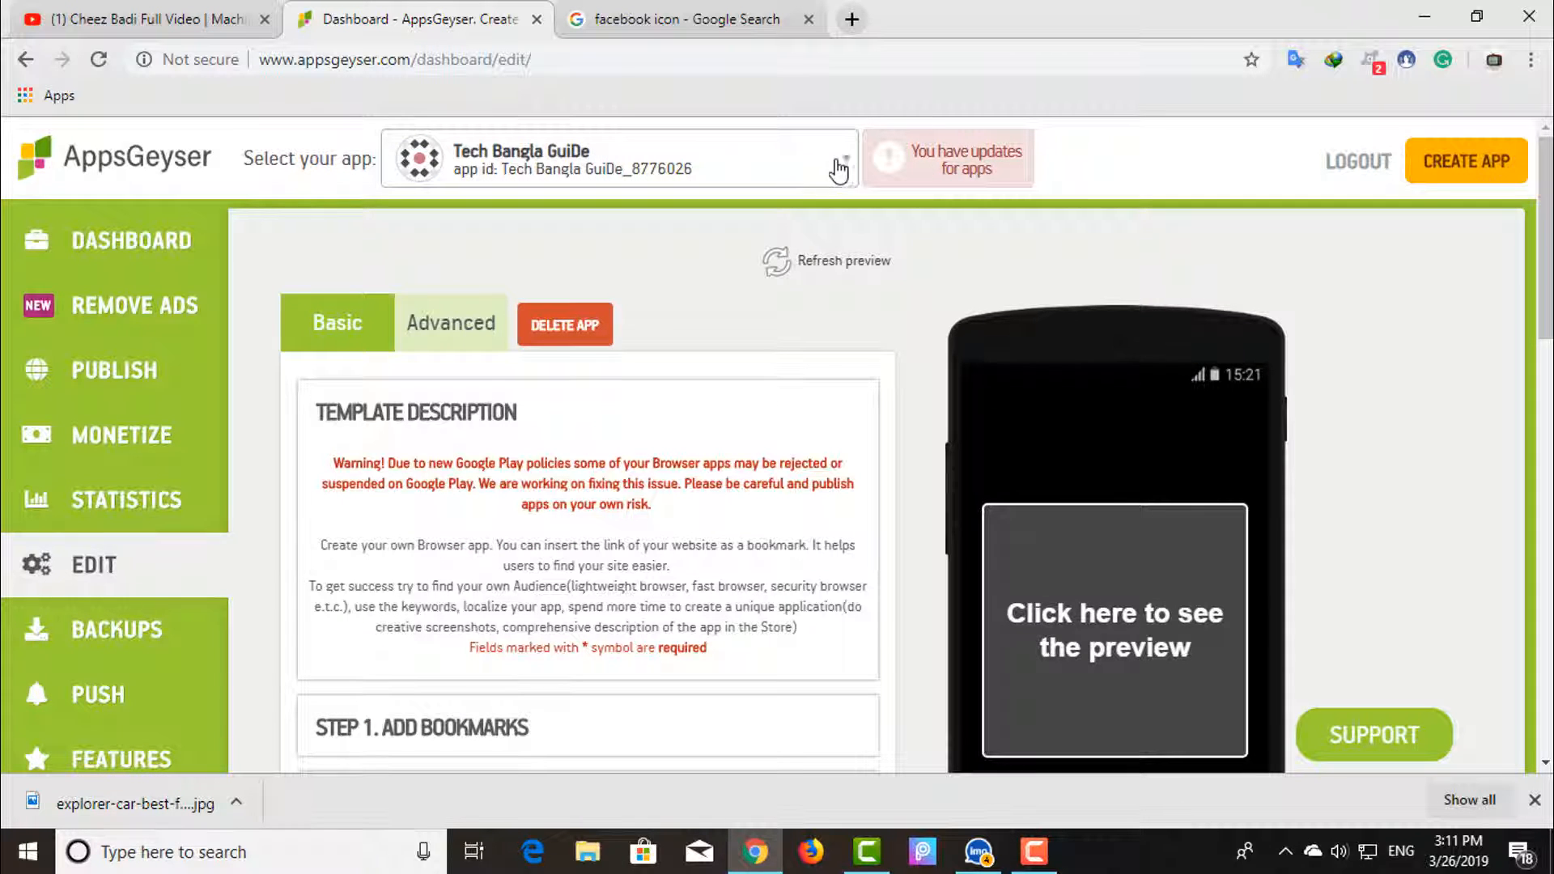
Look through the account's list of apps and select Tech Bangla GuiDe again
{"action": "left_click", "coordinate": [843, 165]}
{"action": "left_click", "coordinate": [843, 165]}
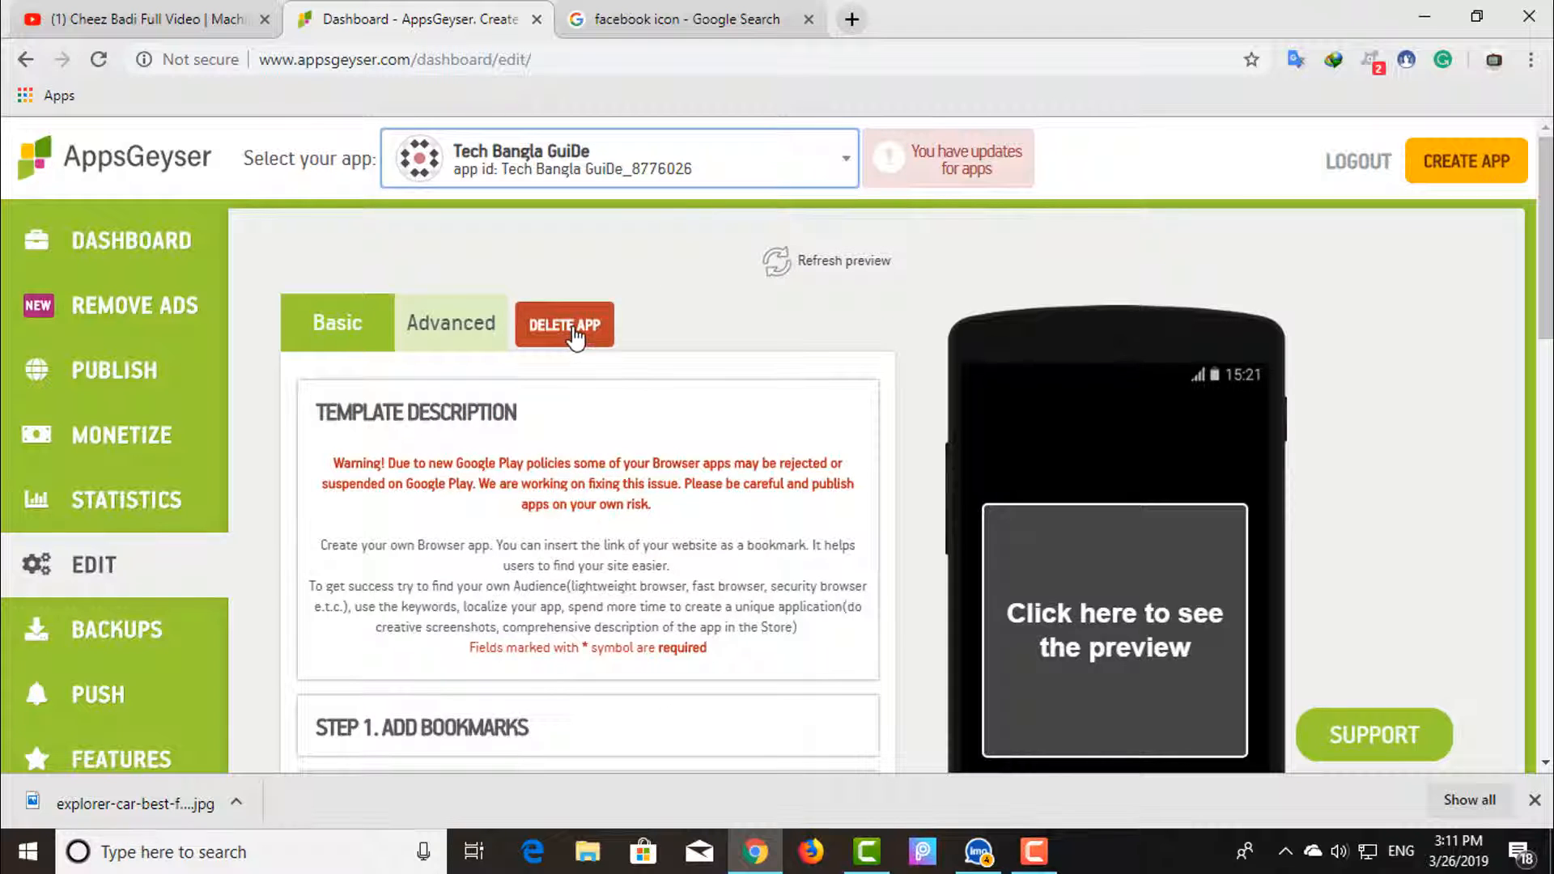
{"action": "left_click", "coordinate": [851, 162]}
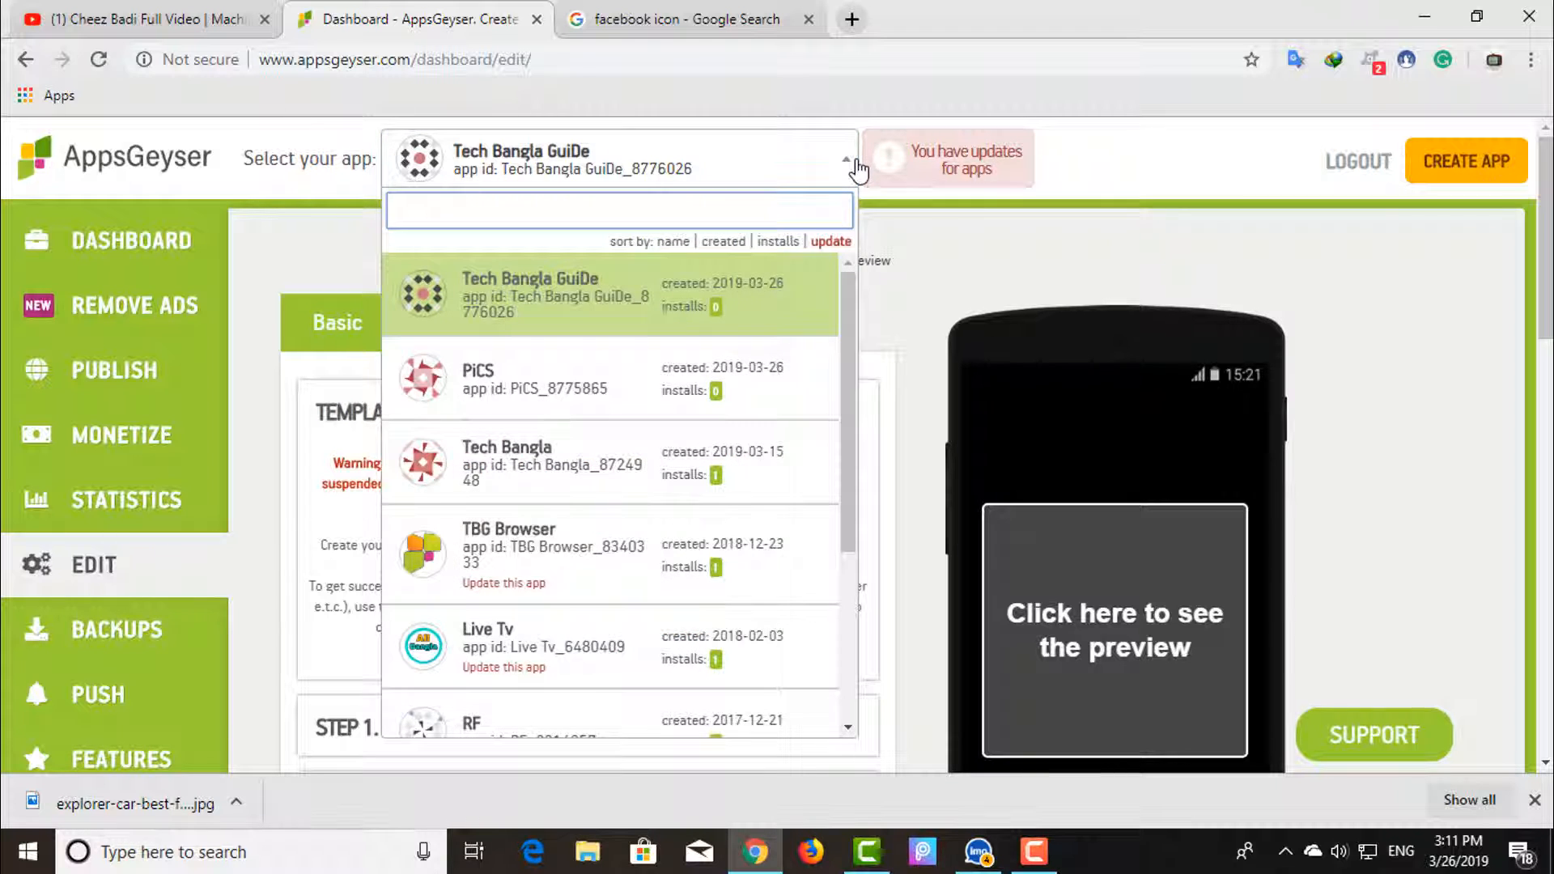
{"action": "left_click", "coordinate": [718, 301]}
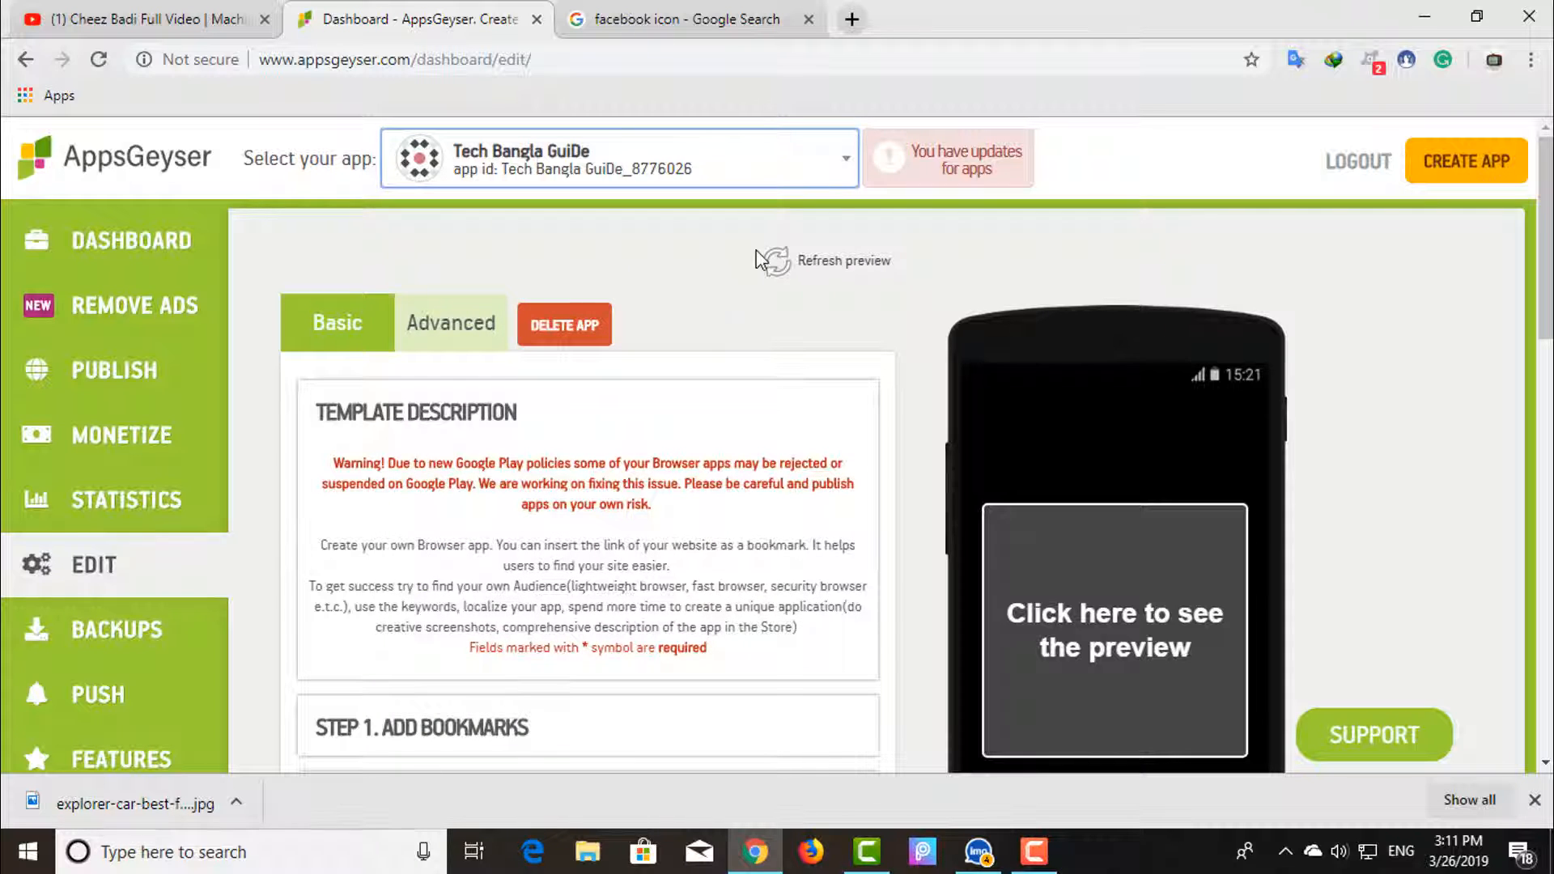
Go to the dashboard of Tech Bangla GuiDe, generate its APK, and download the finished file
{"action": "left_click", "coordinate": [932, 160]}
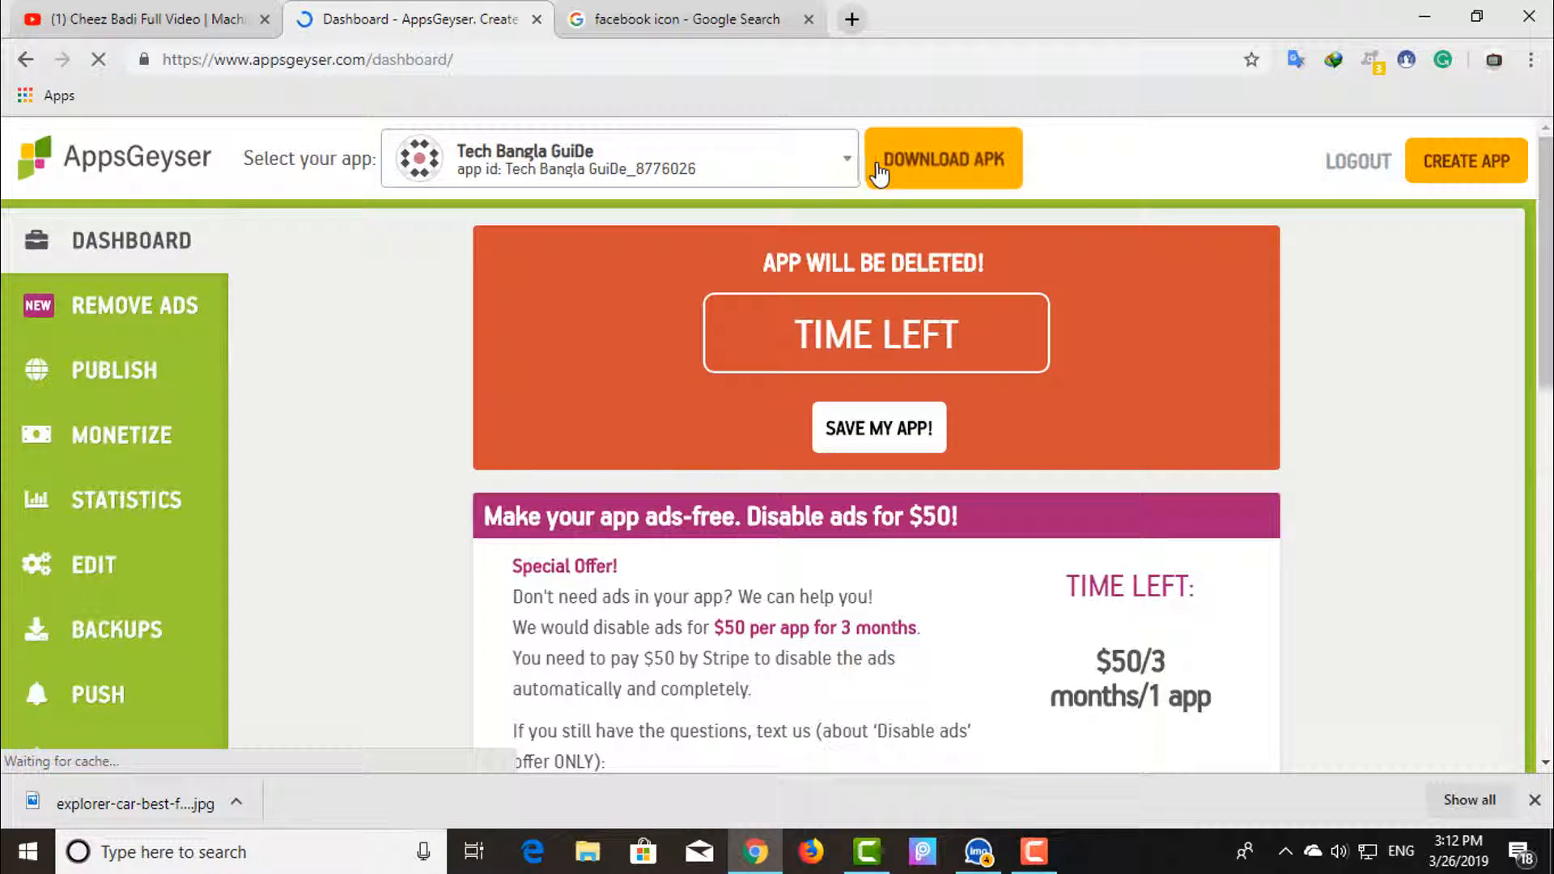
{"action": "scroll", "coordinate": [711, 589], "scroll_direction": "down", "scroll_amount": 5}
{"action": "scroll", "coordinate": [713, 583], "scroll_direction": "down", "scroll_amount": 6}
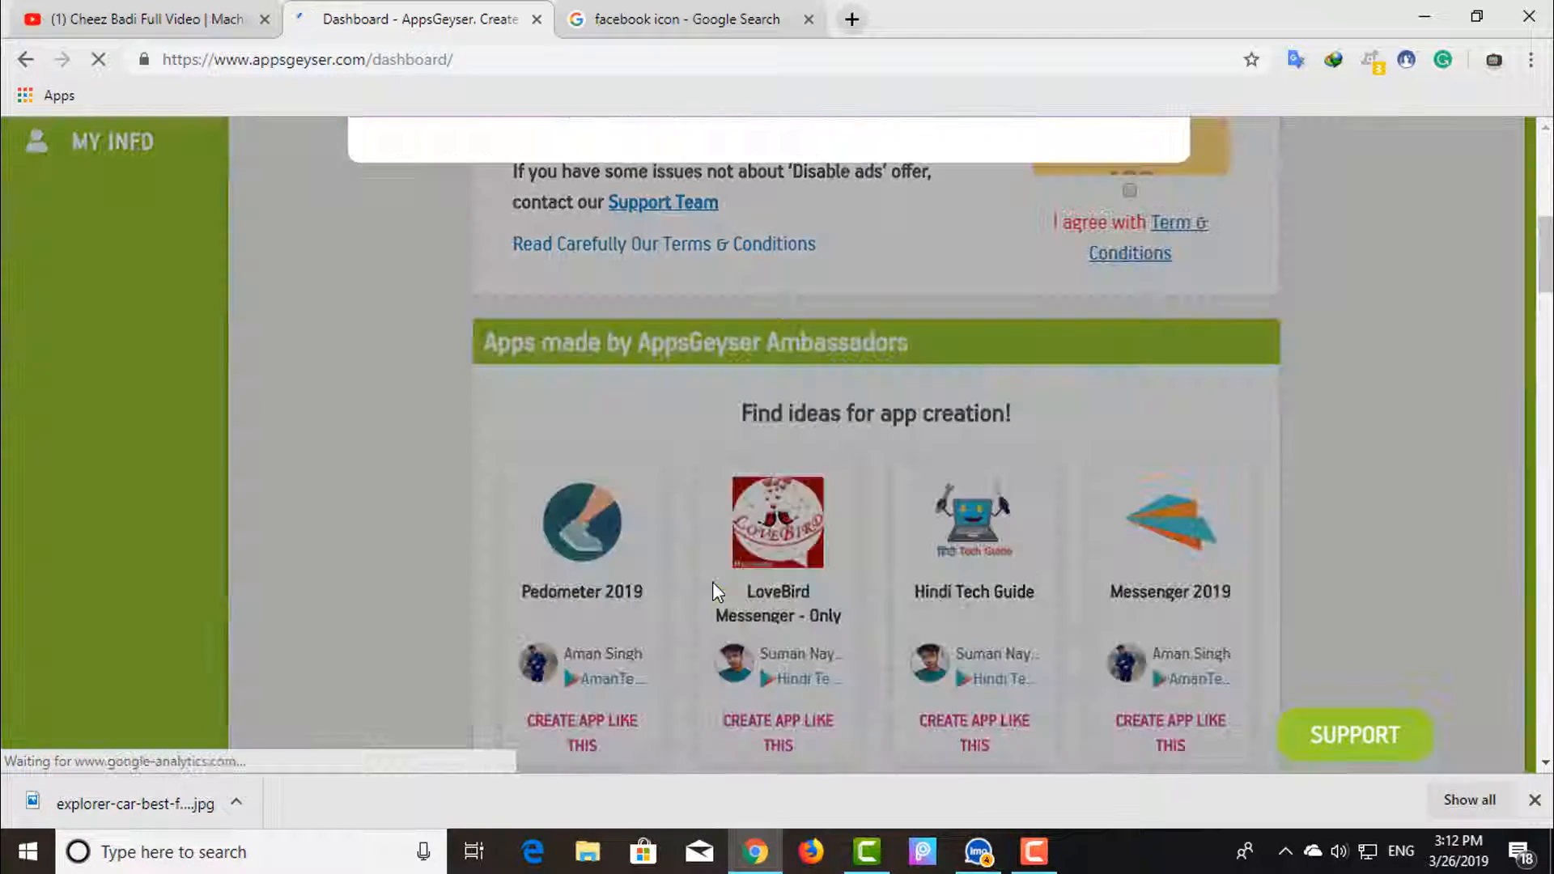
{"action": "scroll", "coordinate": [720, 577], "scroll_direction": "up", "scroll_amount": 6}
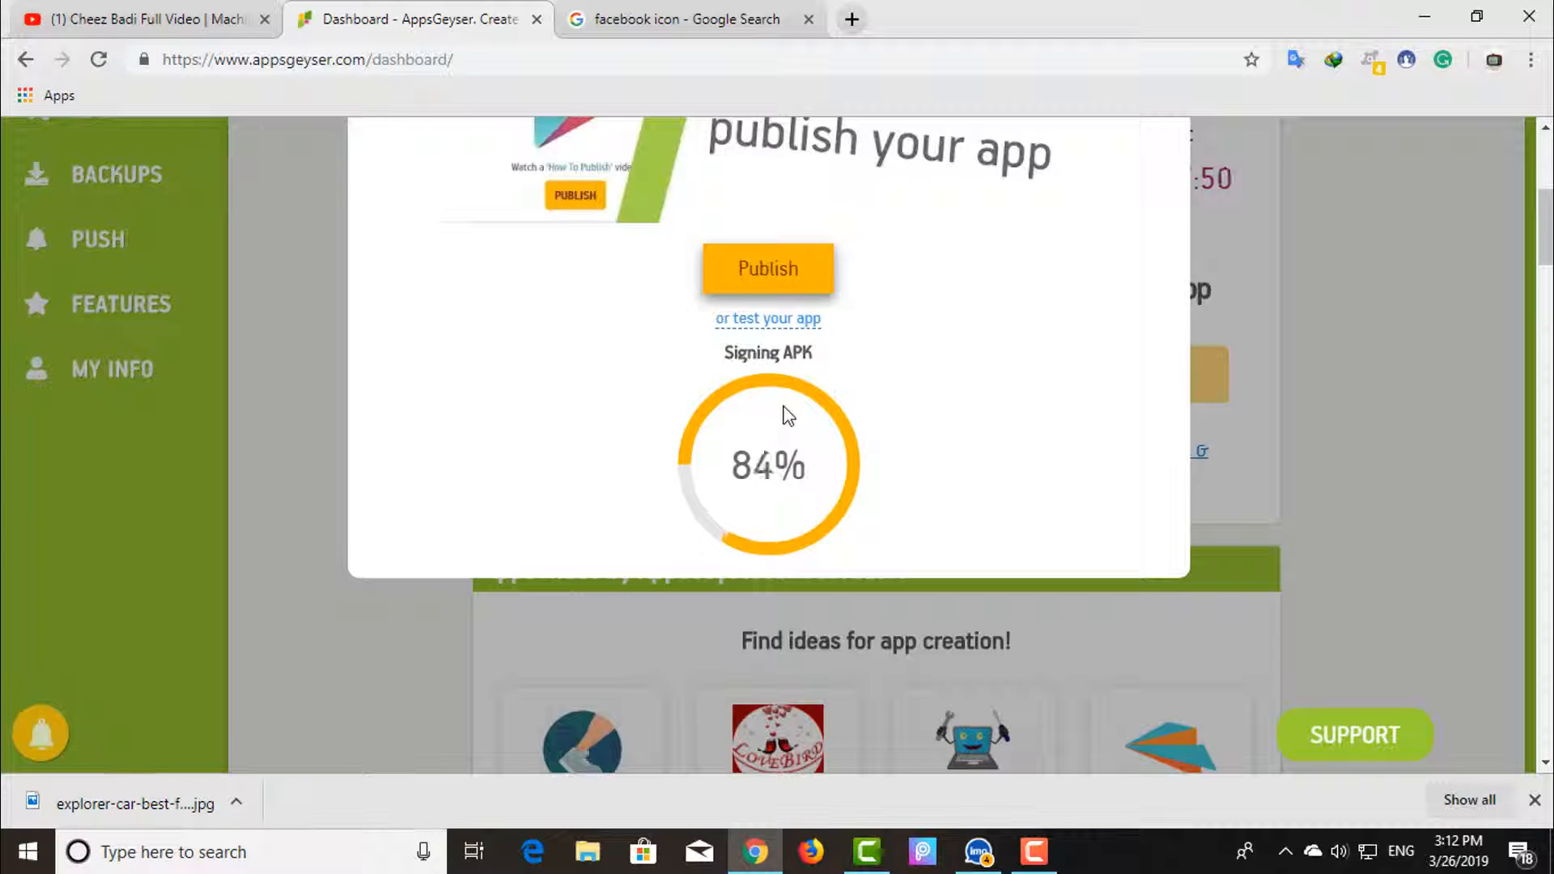
{"action": "scroll", "coordinate": [785, 413], "scroll_direction": "up", "scroll_amount": 3}
{"action": "scroll", "coordinate": [796, 457], "scroll_direction": "up", "scroll_amount": 1}
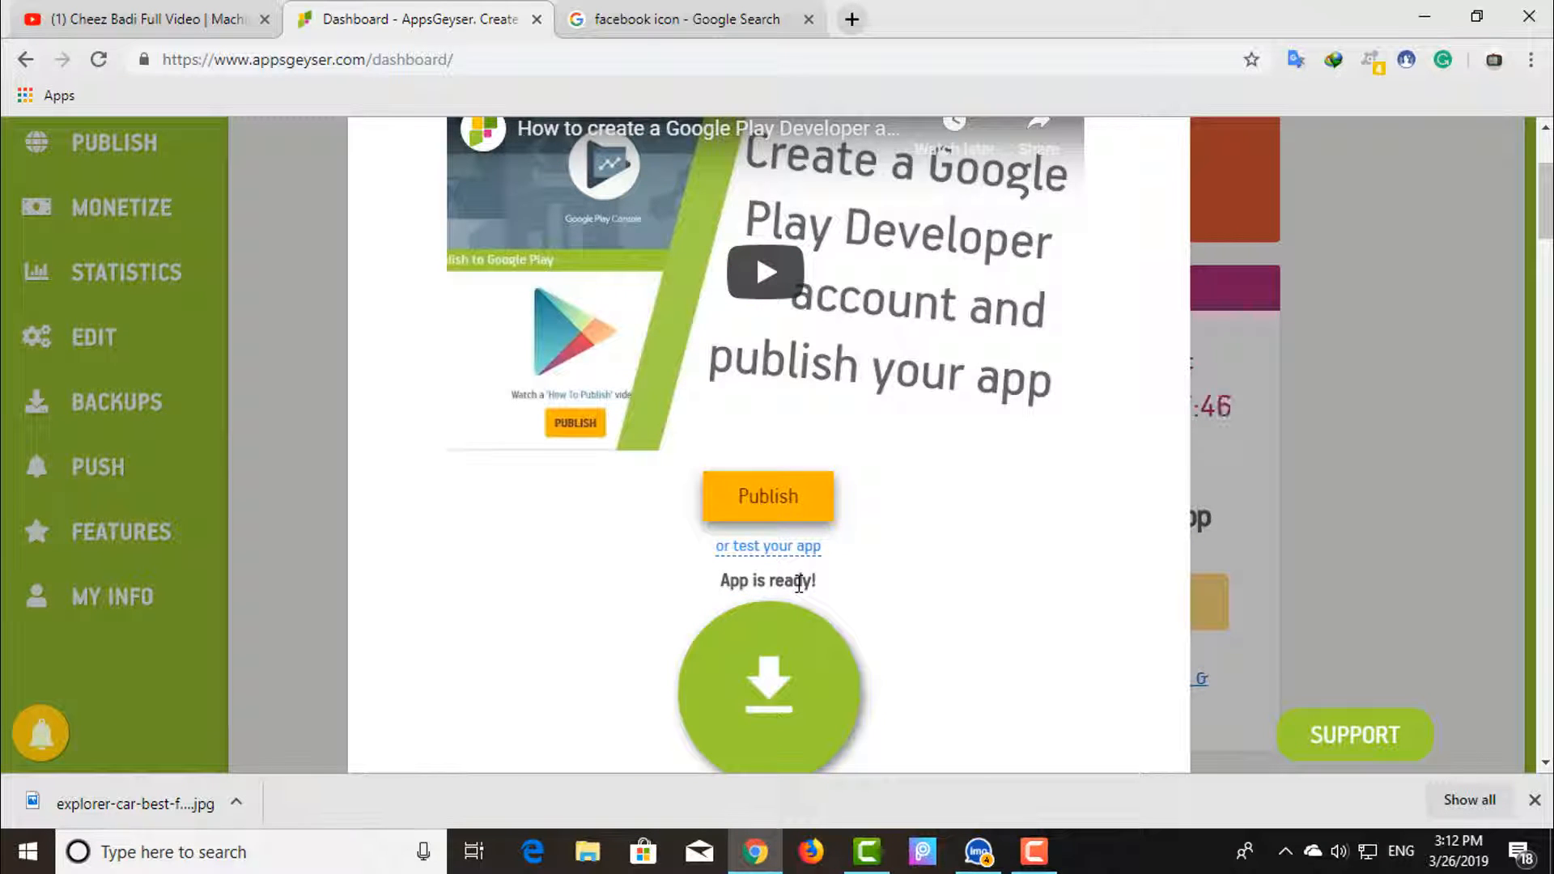
{"action": "scroll", "coordinate": [801, 599], "scroll_direction": "down", "scroll_amount": 3}
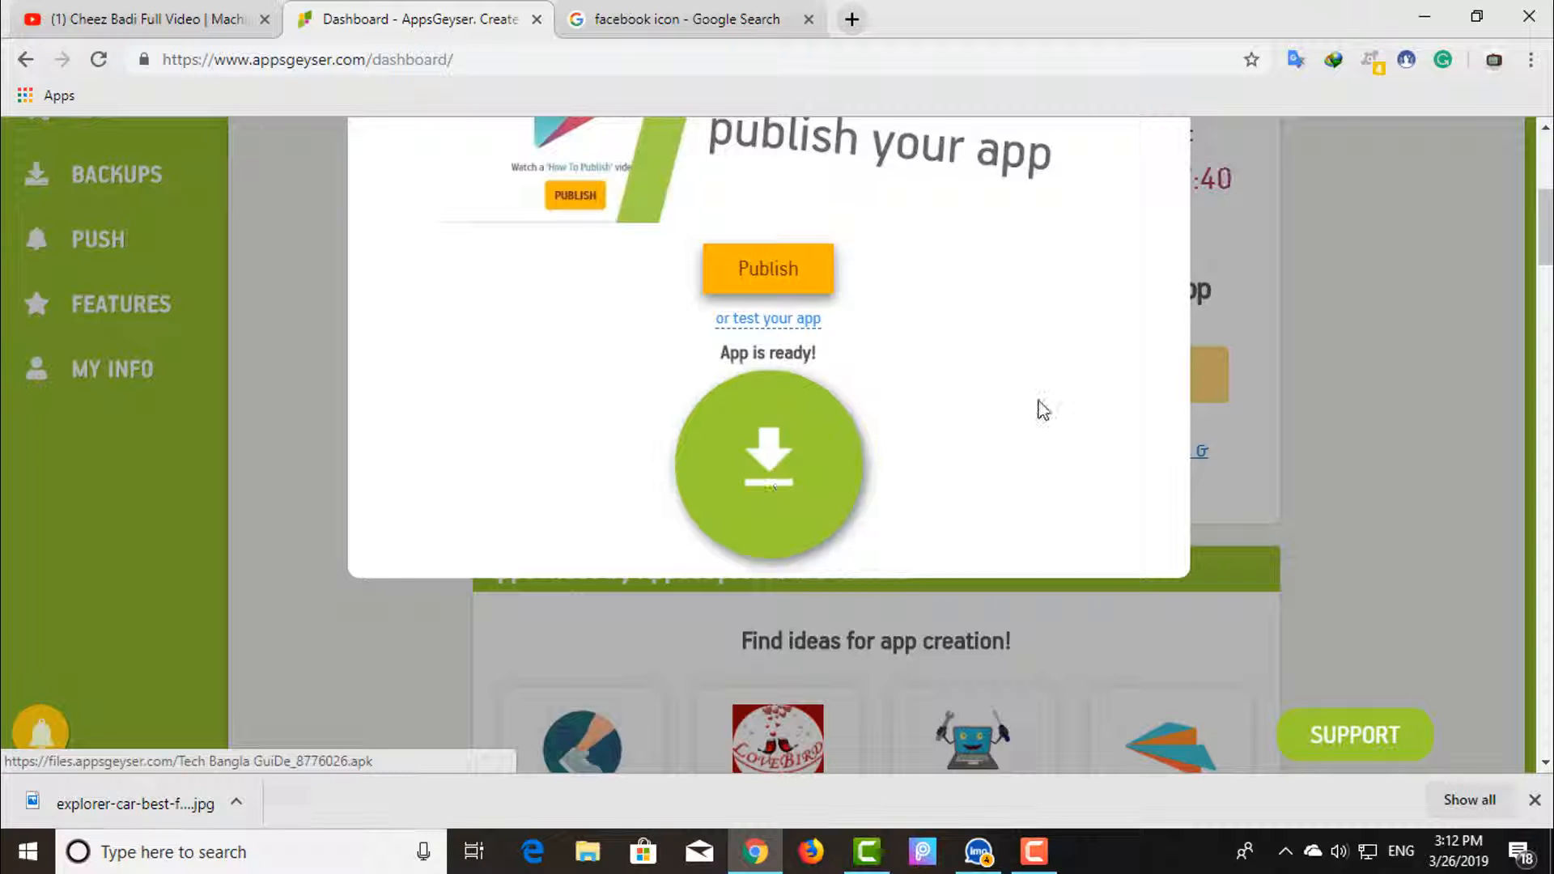
{"action": "scroll", "coordinate": [1032, 408], "scroll_direction": "up", "scroll_amount": 3}
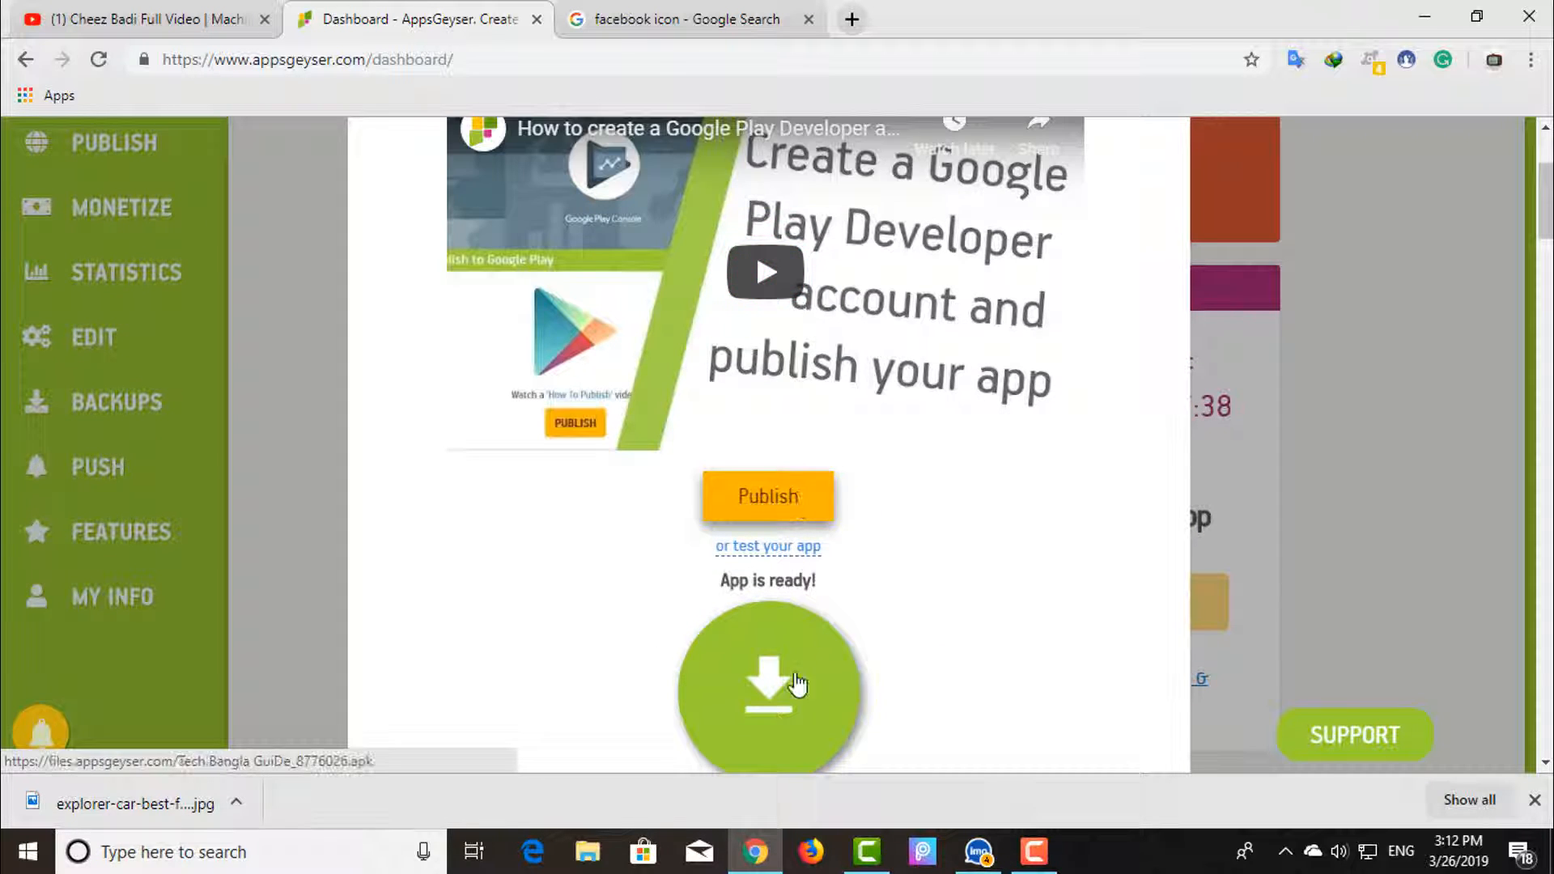
{"action": "left_click", "coordinate": [773, 651]}
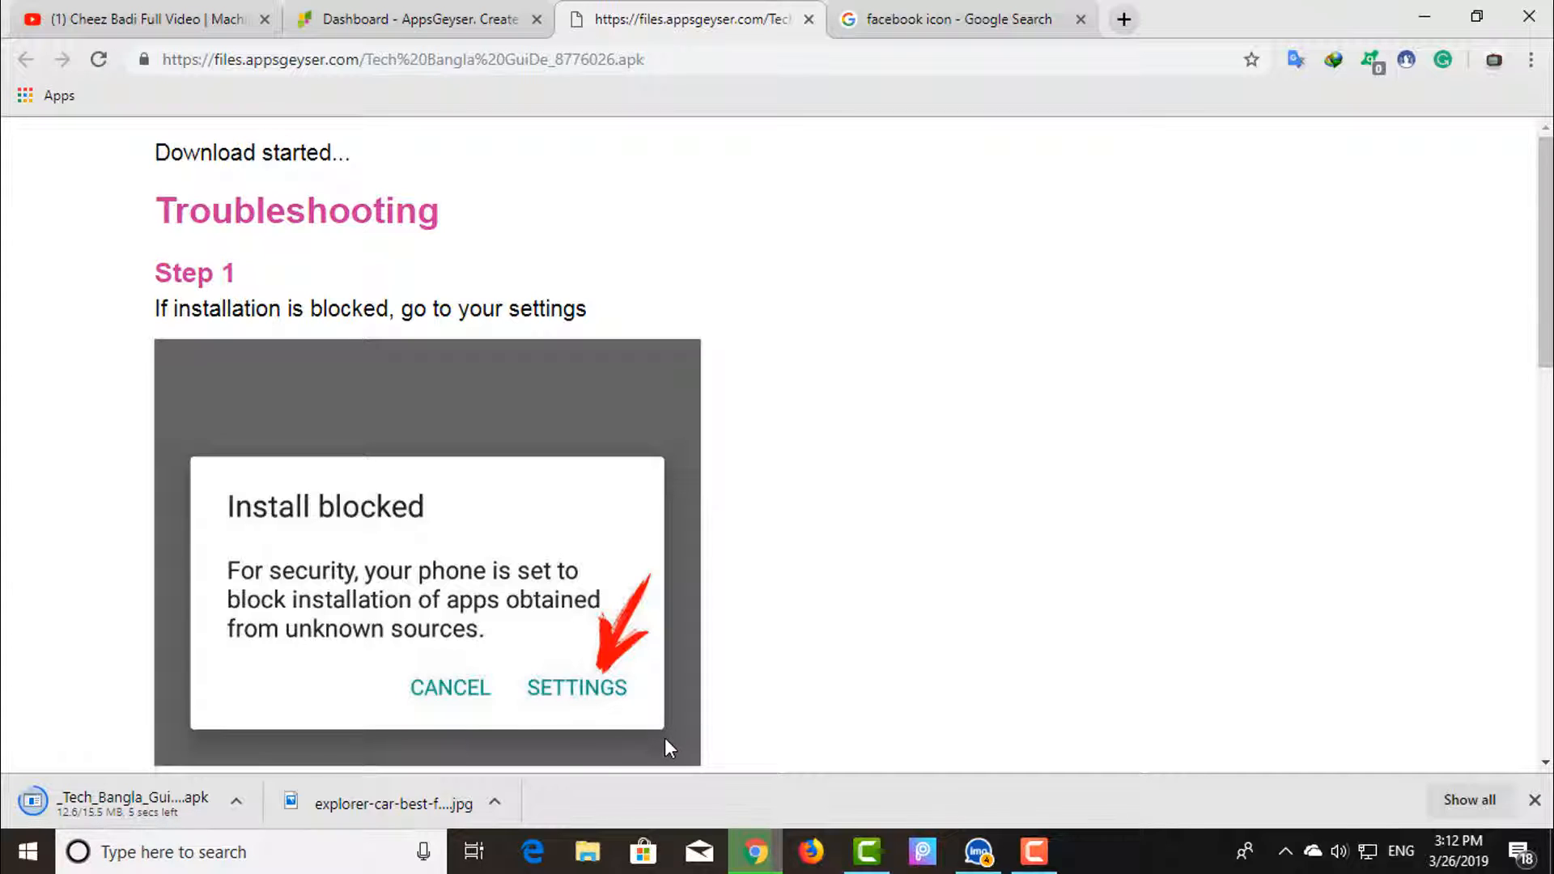
Check the options for the APK download, dismiss them, and minimize the browser to show the desktop
{"action": "left_click", "coordinate": [238, 801]}
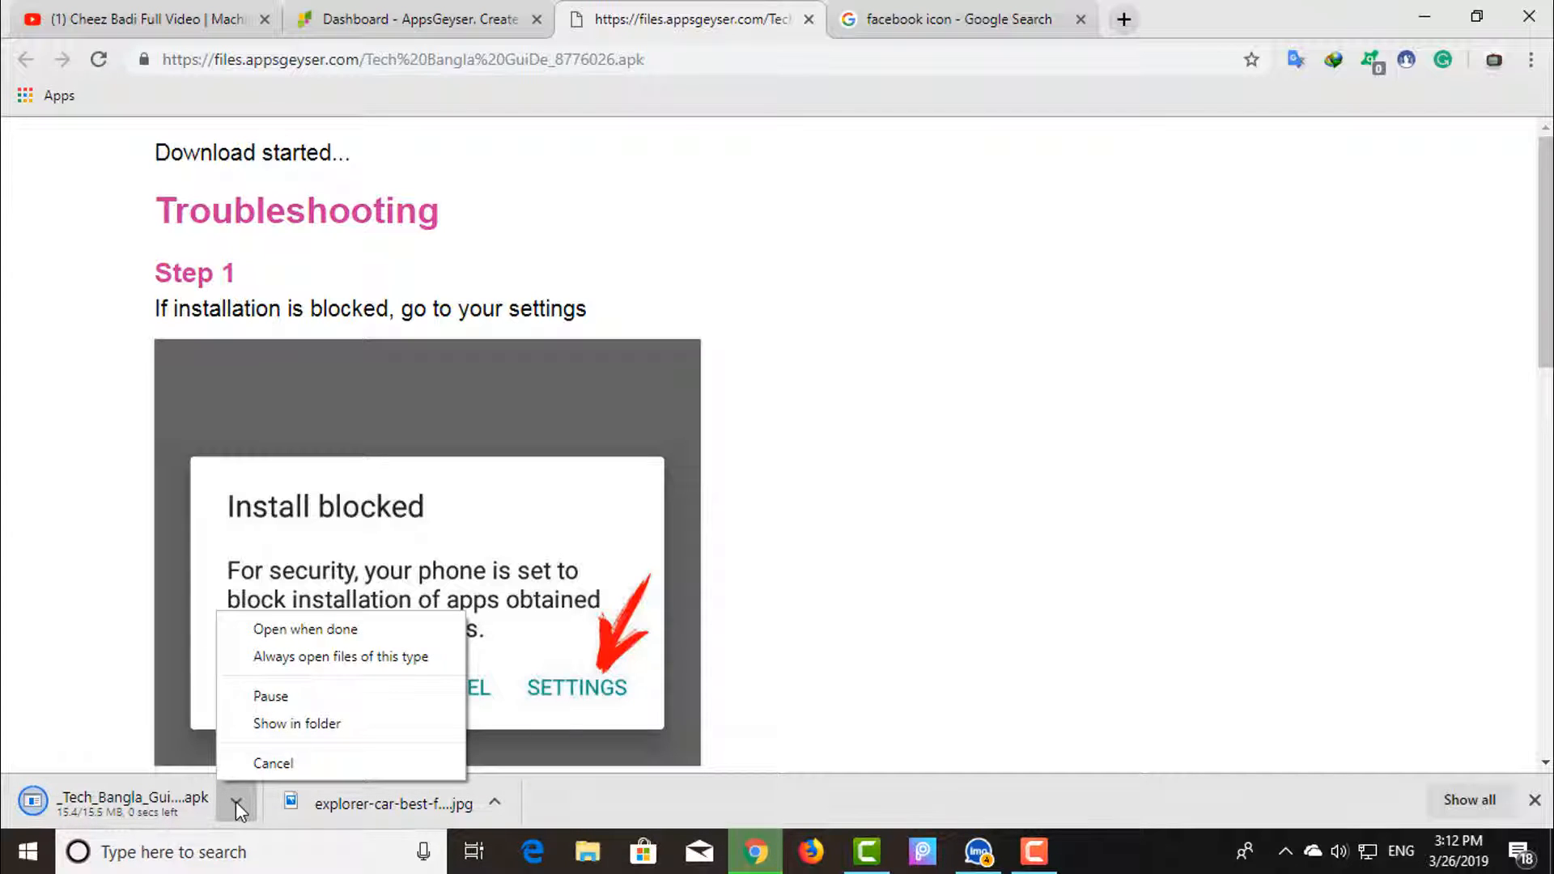
{"action": "left_click", "coordinate": [961, 542]}
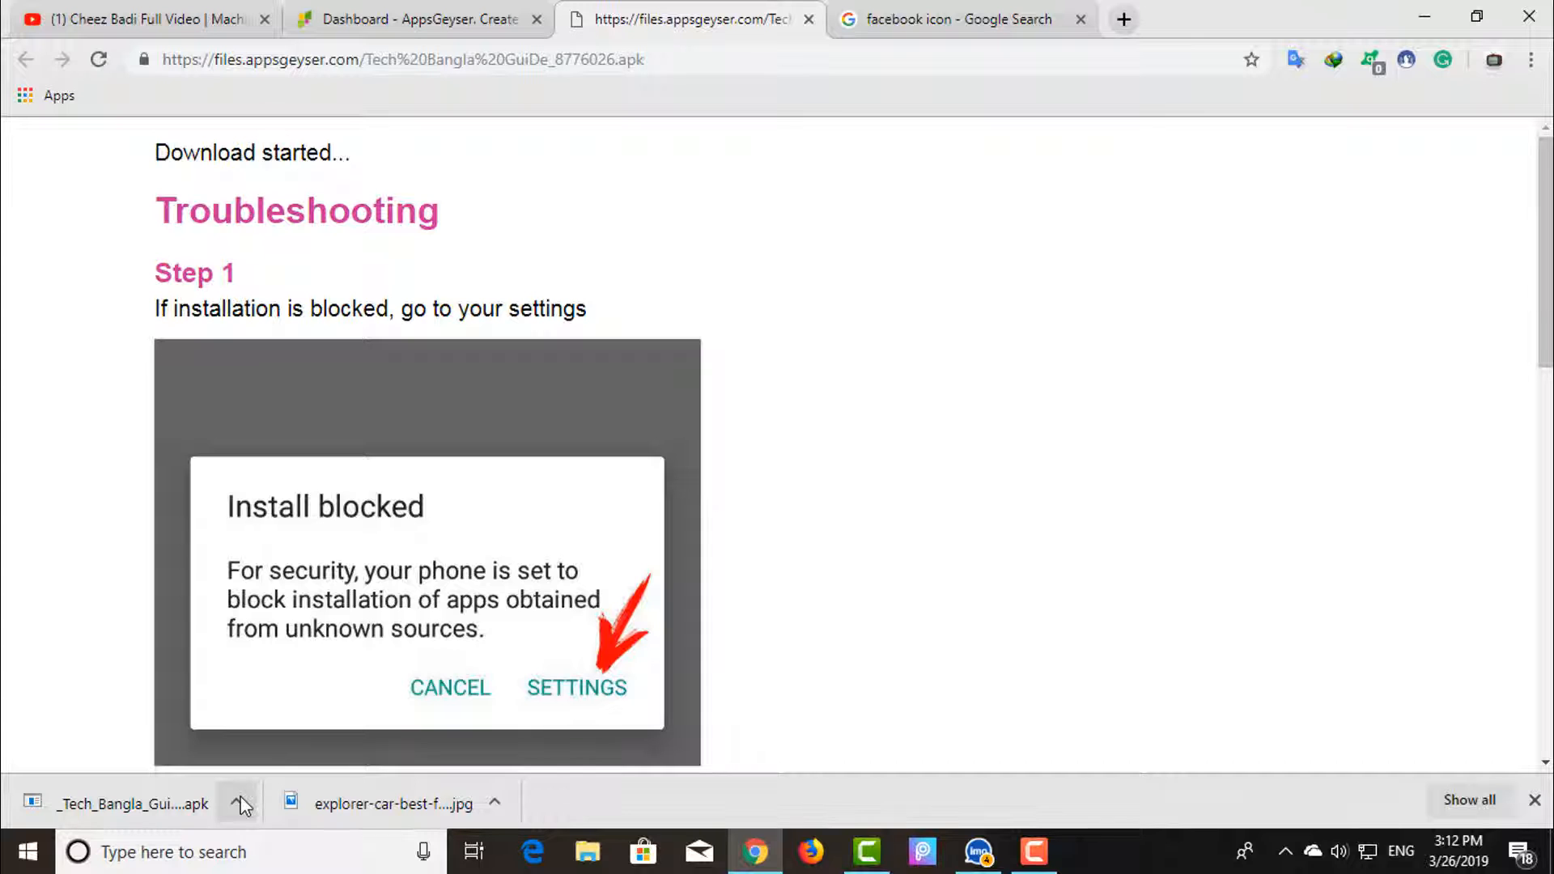
{"action": "left_click", "coordinate": [1409, 13]}
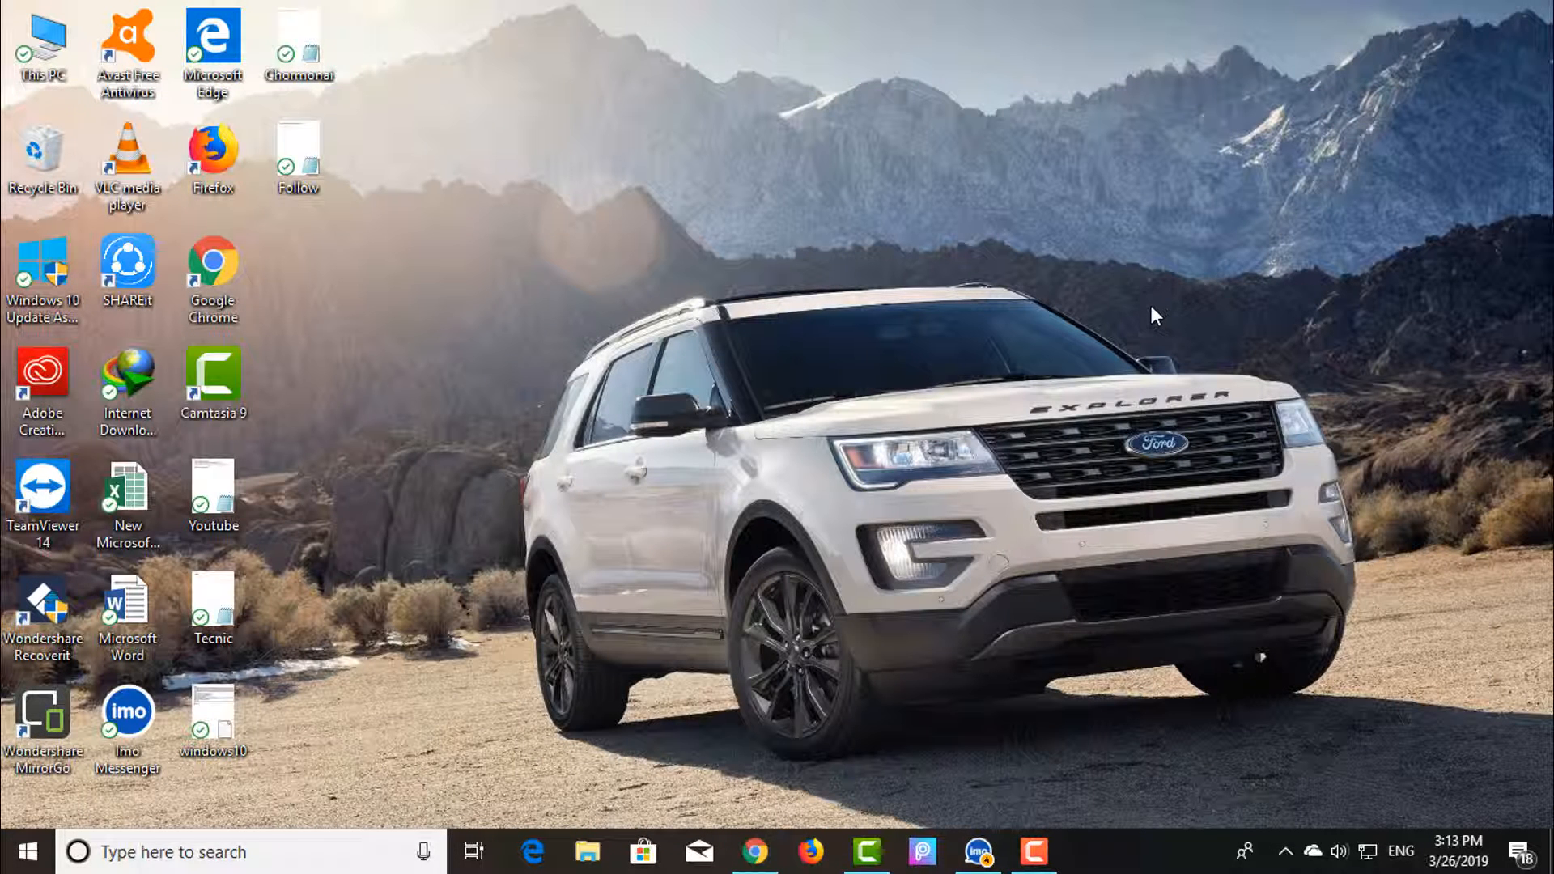